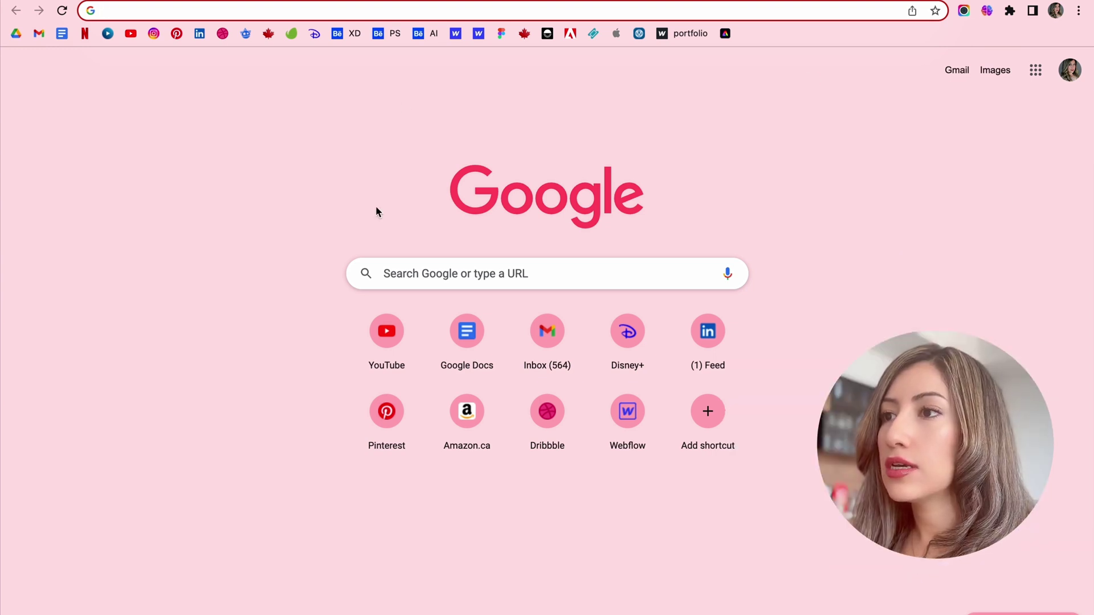
- Open the Project 1 - Braze document from the Google Docs home page's recent documents
{"action": "left_click", "coordinate": [466, 336]}
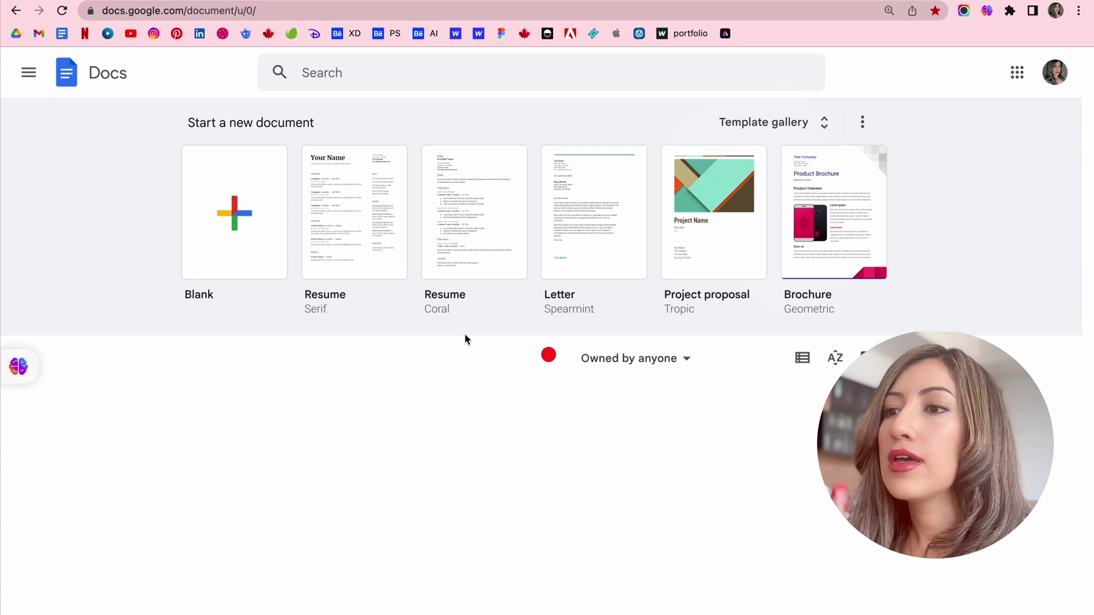
{"action": "scroll", "coordinate": [393, 340], "scroll_direction": "down", "scroll_amount": 1}
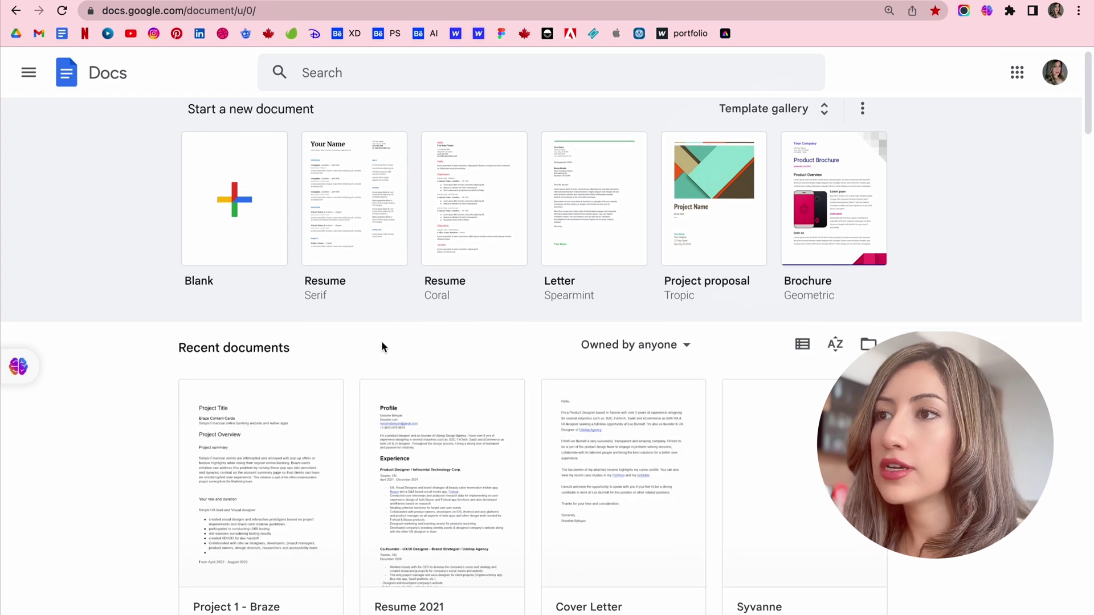
{"action": "left_click", "coordinate": [264, 489]}
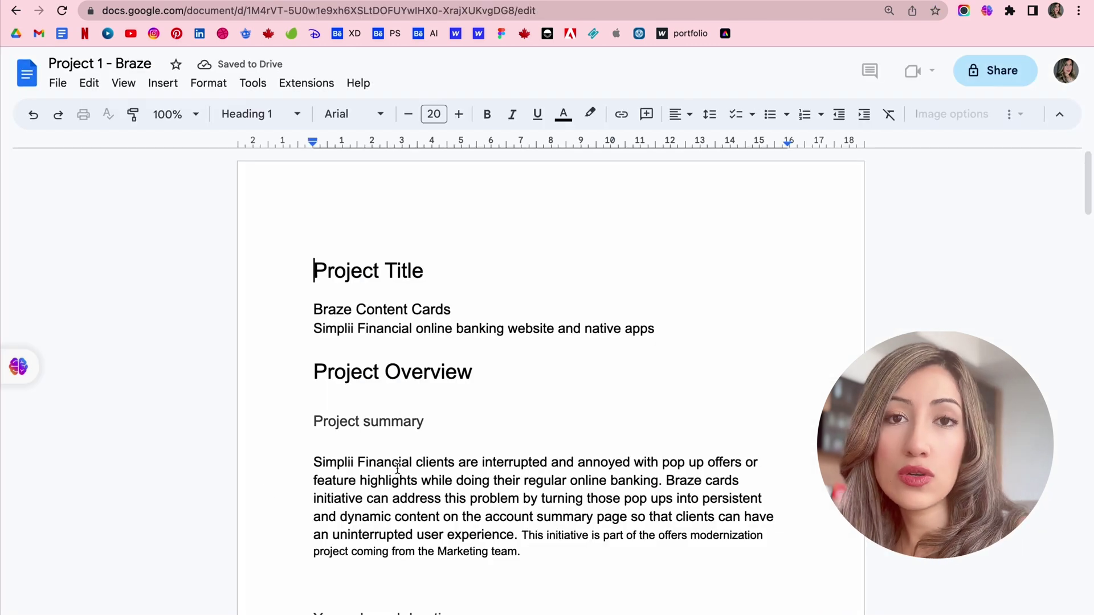
{"action": "scroll", "coordinate": [397, 469], "scroll_direction": "down", "scroll_amount": 5}
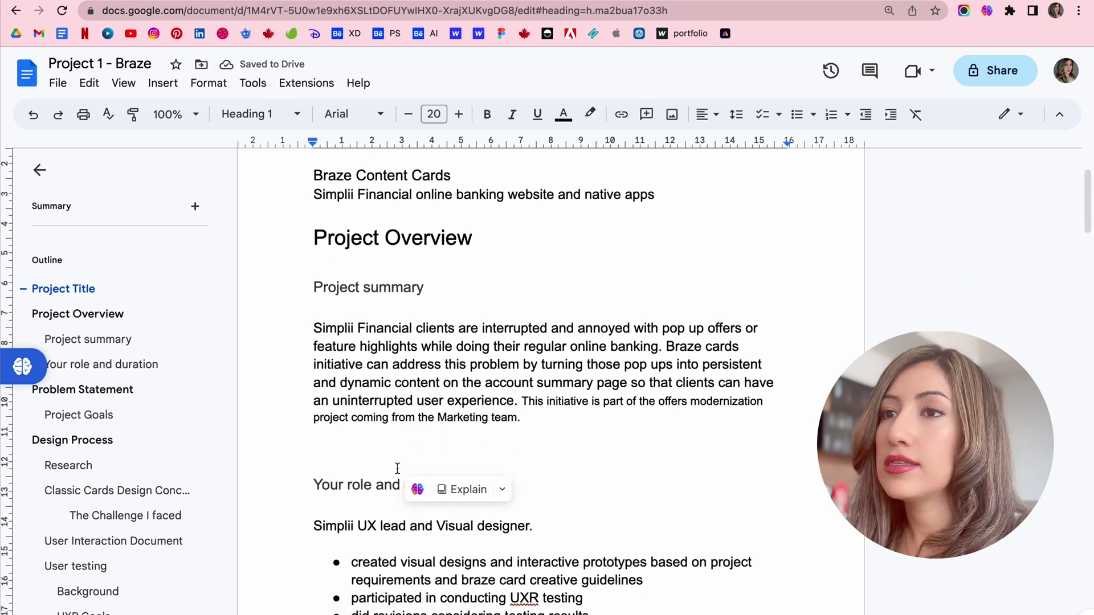
- Jump to the Project Title section from the outline and browse the Project Overview summary
{"action": "left_click", "coordinate": [63, 289]}
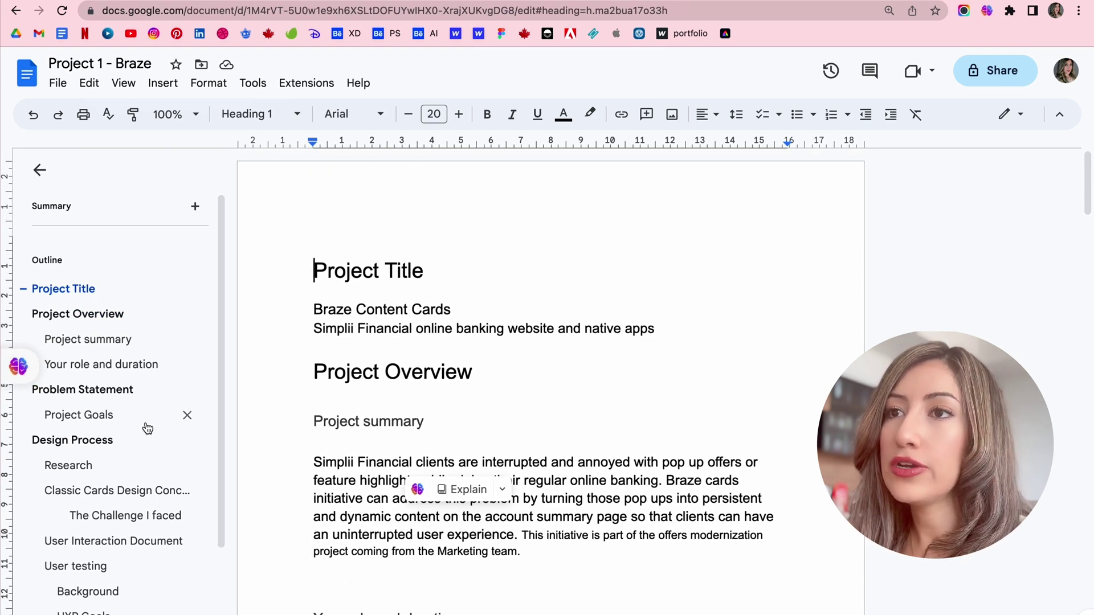
{"action": "scroll", "coordinate": [147, 424], "scroll_direction": "down", "scroll_amount": 3}
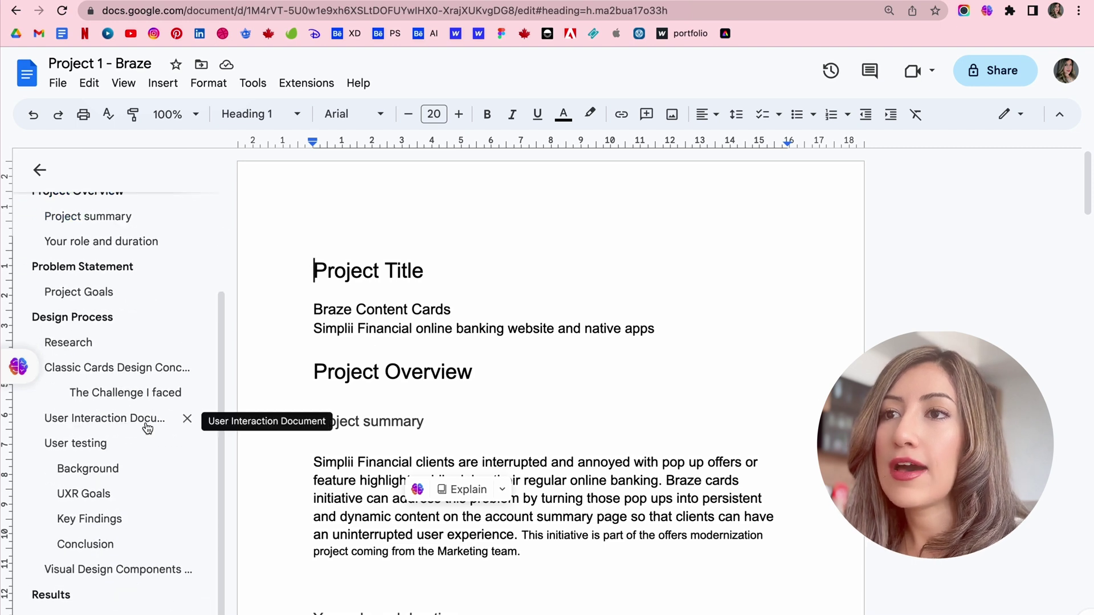
{"action": "scroll", "coordinate": [147, 425], "scroll_direction": "up", "scroll_amount": 3}
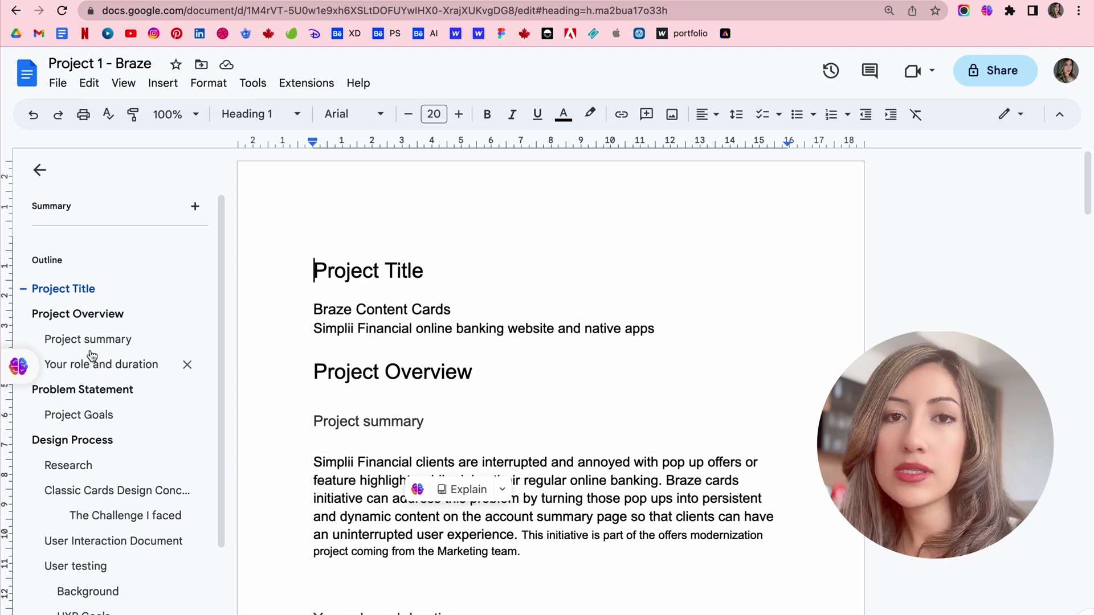
{"action": "scroll", "coordinate": [92, 373], "scroll_direction": "down", "scroll_amount": 3}
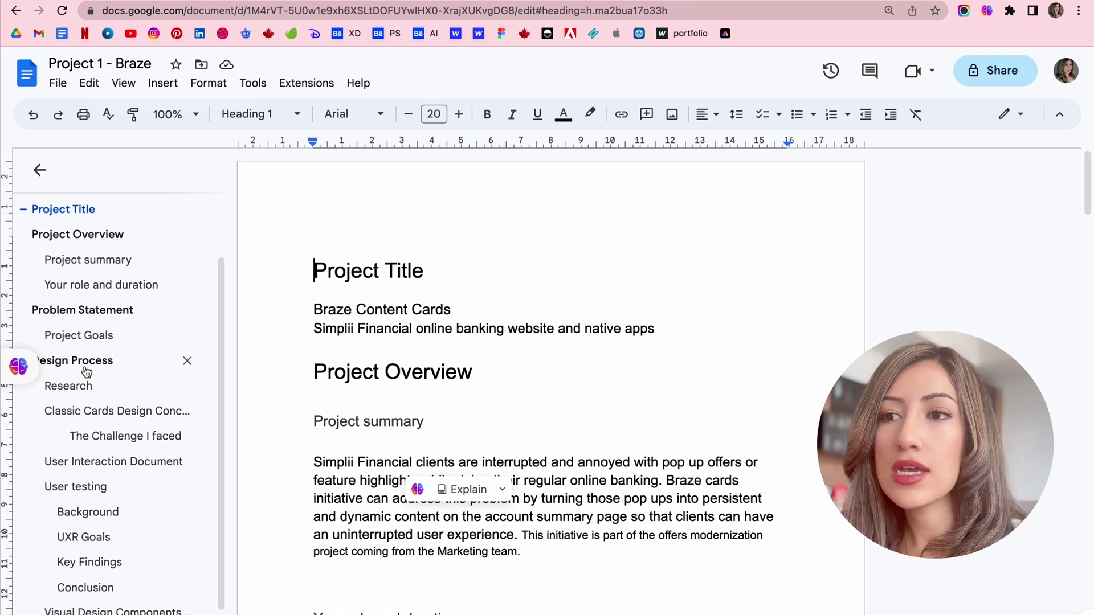
{"action": "scroll", "coordinate": [86, 378], "scroll_direction": "down", "scroll_amount": 2}
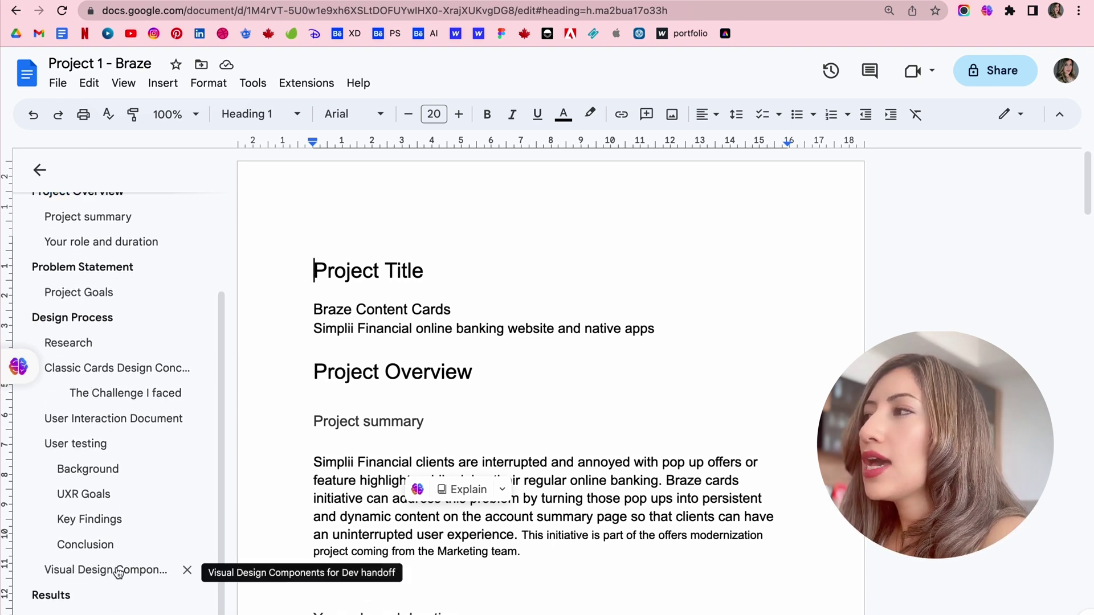
{"action": "scroll", "coordinate": [139, 432], "scroll_direction": "up", "scroll_amount": 5}
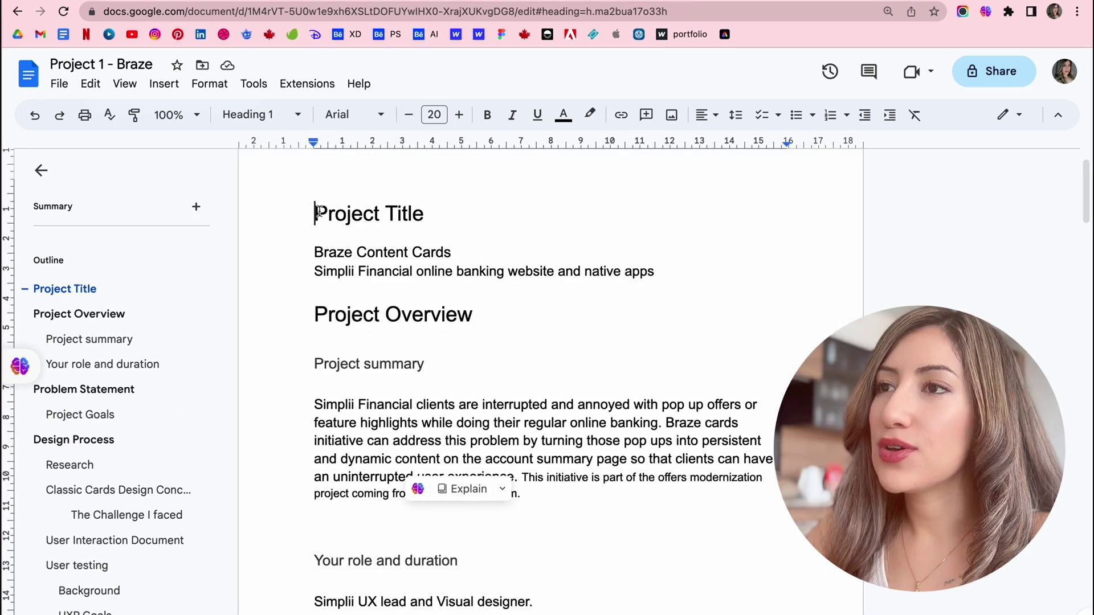
{"action": "left_click_drag", "start_coordinate": [317, 212], "coordinate": [488, 229]}
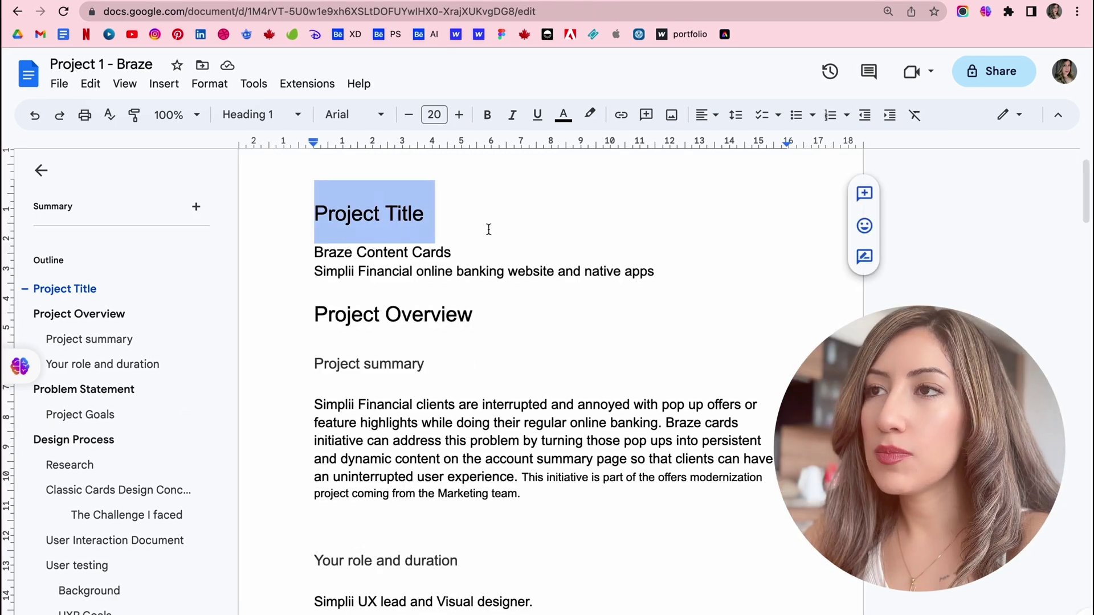
{"action": "left_click_drag", "start_coordinate": [315, 252], "coordinate": [542, 247]}
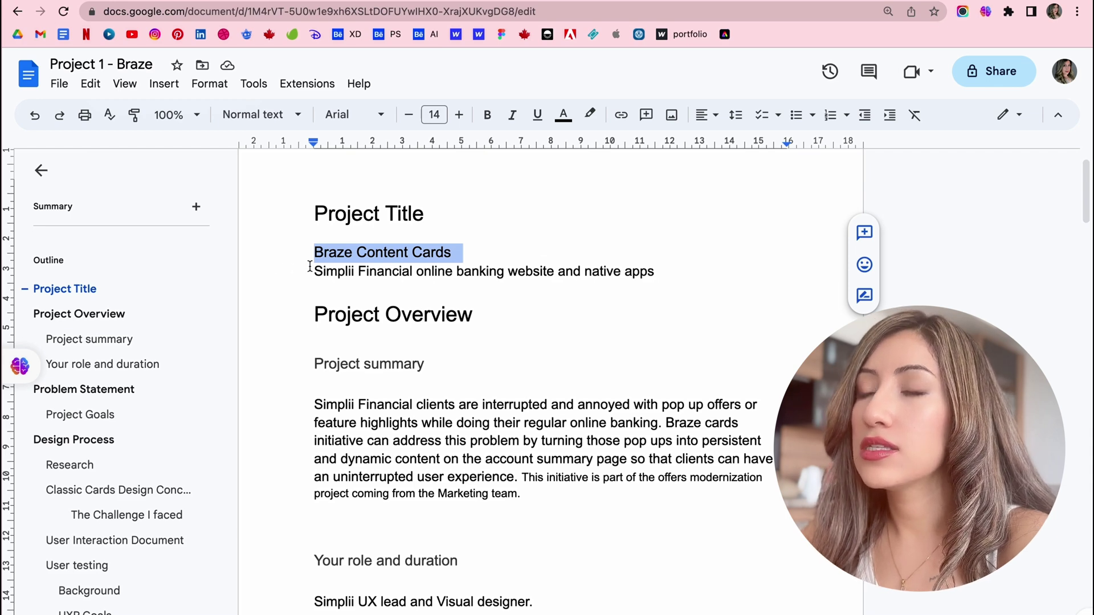
{"action": "left_click_drag", "start_coordinate": [315, 273], "coordinate": [662, 271]}
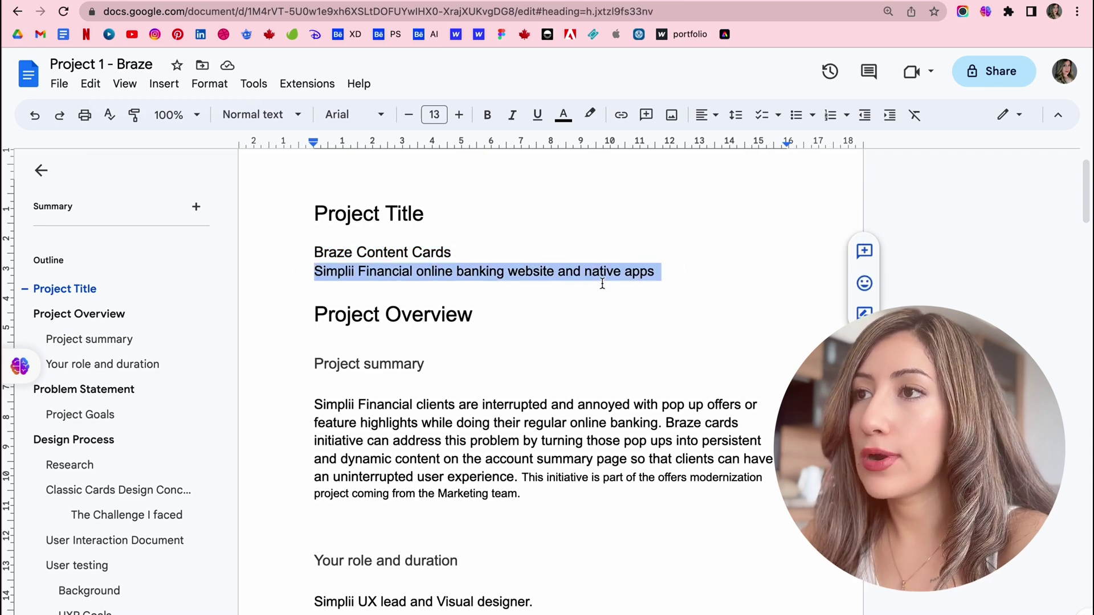
{"action": "scroll", "coordinate": [602, 283], "scroll_direction": "down", "scroll_amount": 1}
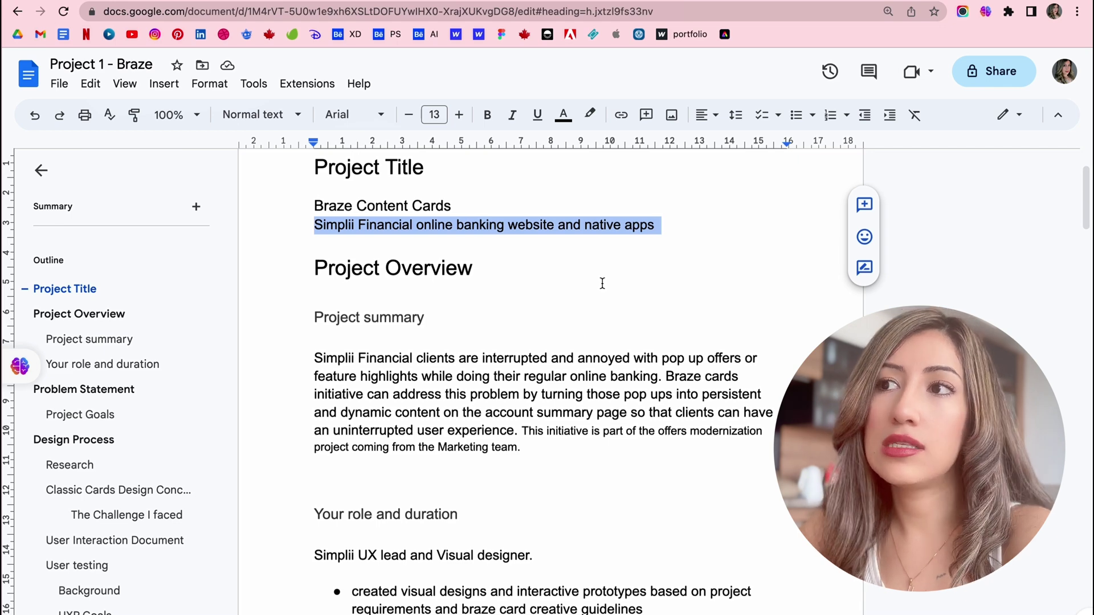
{"action": "scroll", "coordinate": [603, 283], "scroll_direction": "down", "scroll_amount": 1}
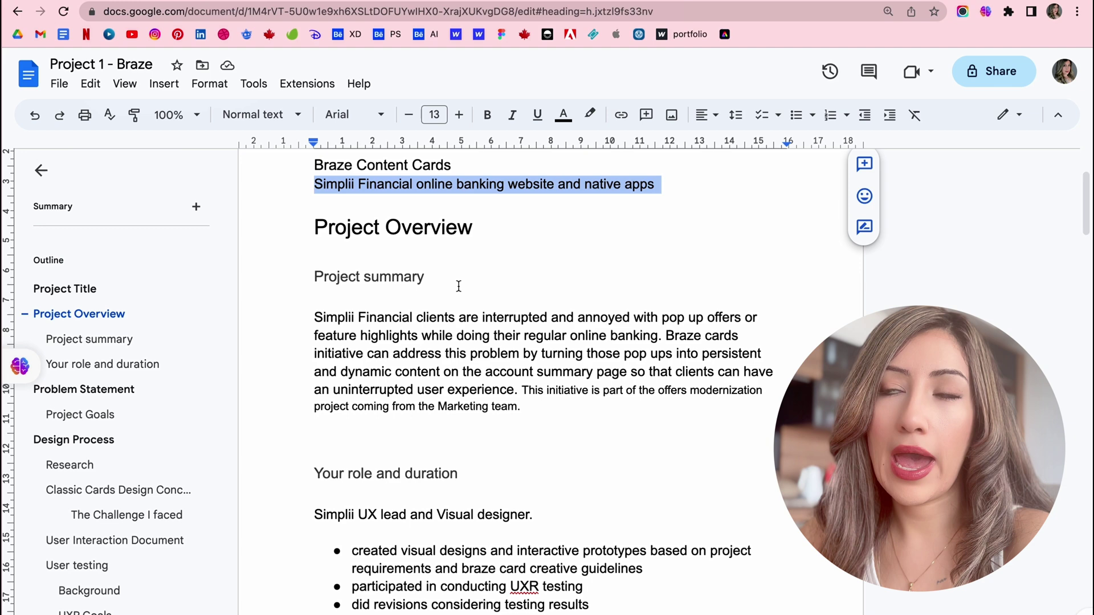
{"action": "left_click_drag", "start_coordinate": [317, 227], "coordinate": [313, 276]}
{"action": "left_click", "coordinate": [314, 276]}
{"action": "double_click", "coordinate": [349, 278]}
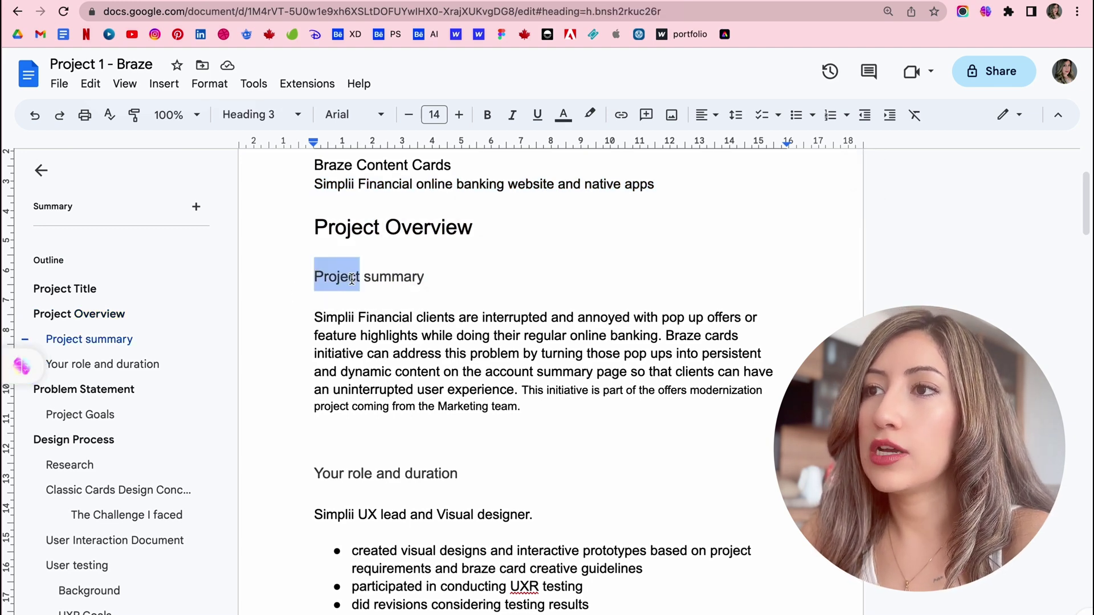
{"action": "scroll", "coordinate": [350, 279], "scroll_direction": "down", "scroll_amount": 2}
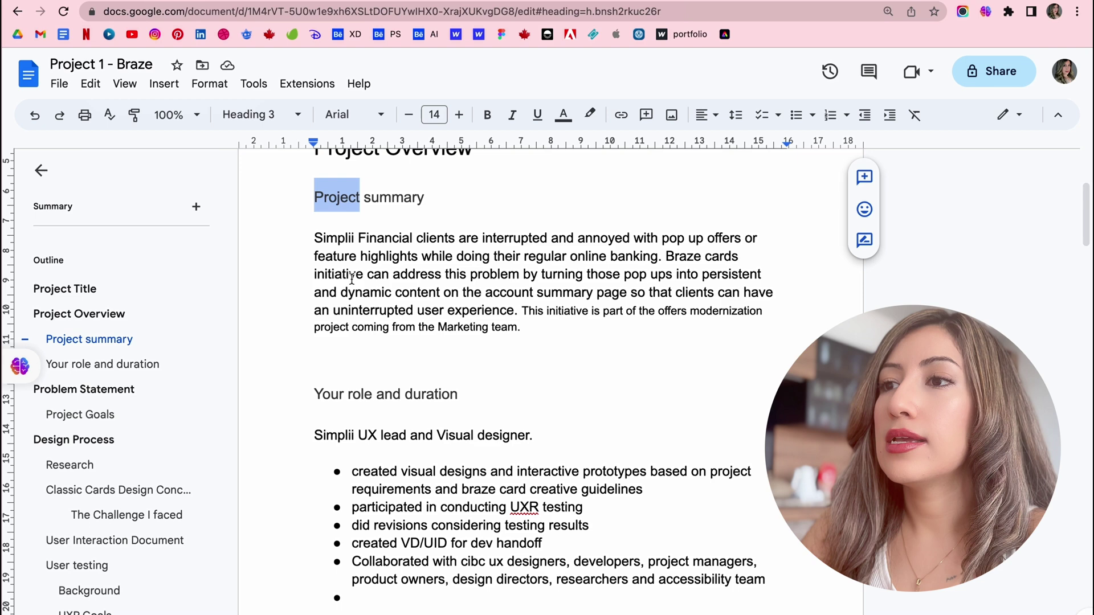
{"action": "scroll", "coordinate": [352, 279], "scroll_direction": "down", "scroll_amount": 4}
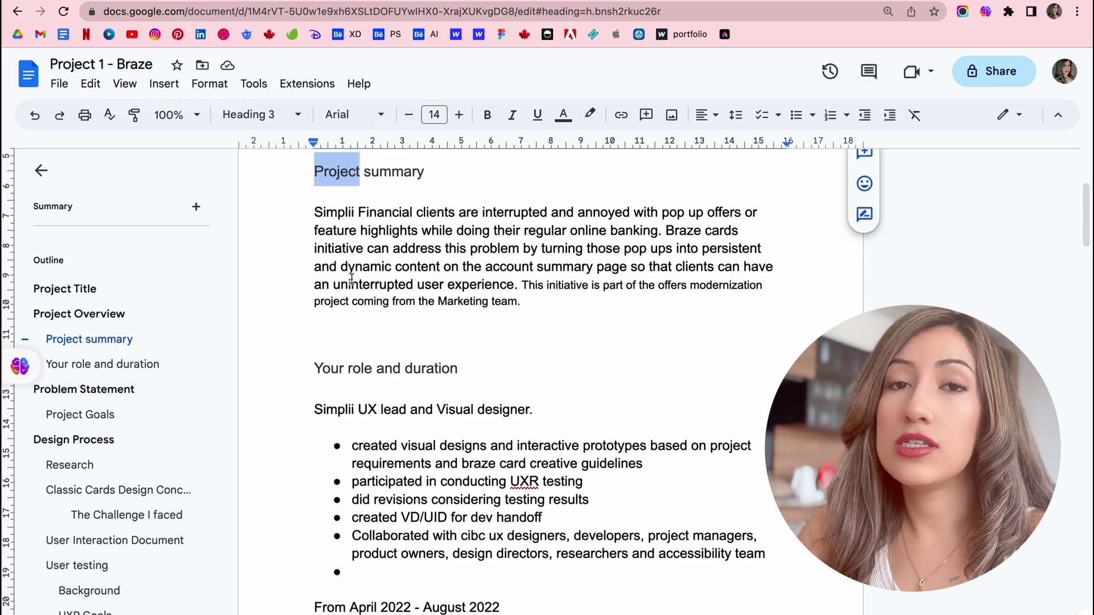
{"action": "left_click_drag", "start_coordinate": [330, 283], "coordinate": [466, 283]}
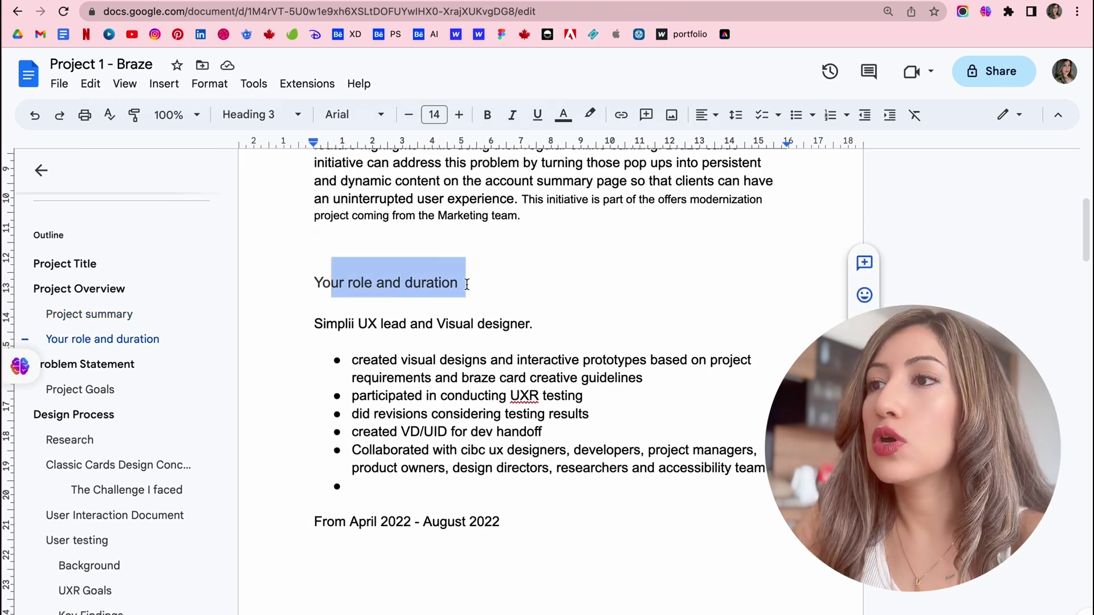
{"action": "scroll", "coordinate": [466, 284], "scroll_direction": "left", "scroll_amount": 5}
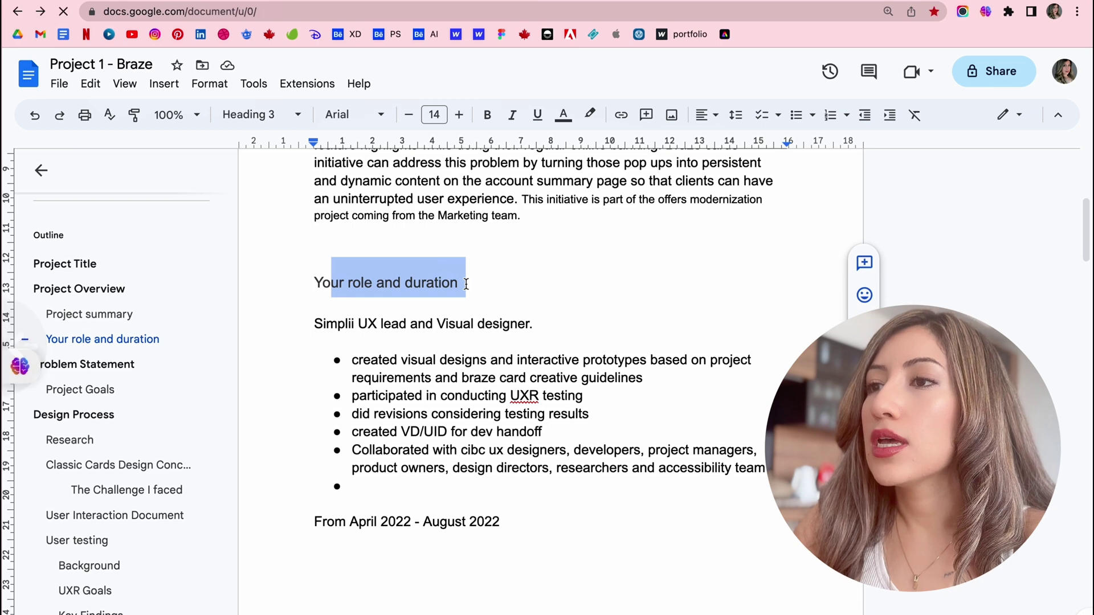
{"action": "scroll", "coordinate": [466, 284], "scroll_direction": "right", "scroll_amount": 5}
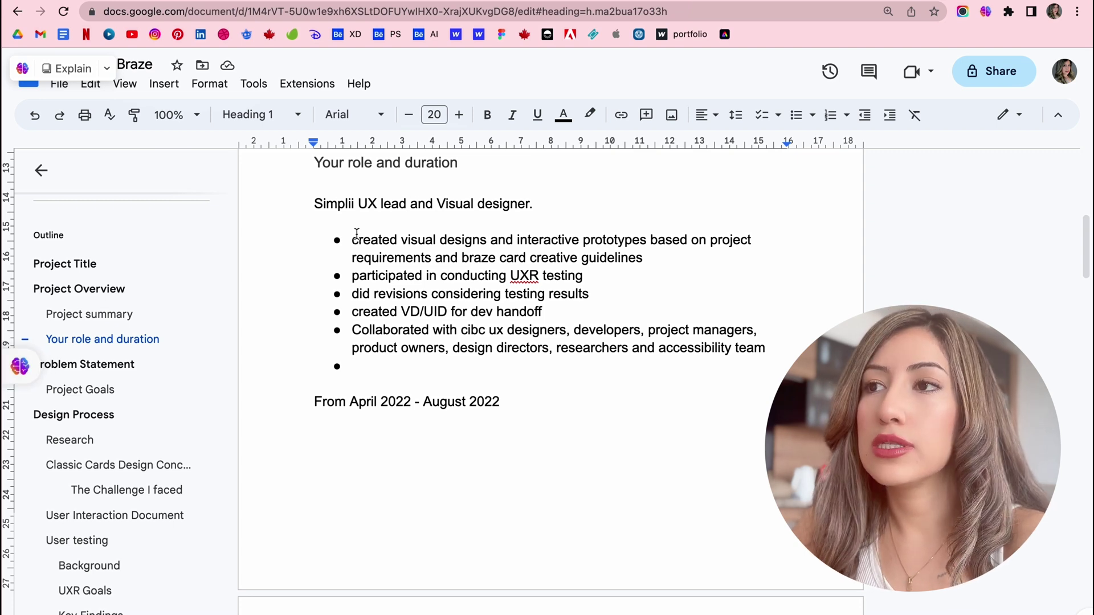
{"action": "scroll", "coordinate": [356, 234], "scroll_direction": "down", "scroll_amount": 1}
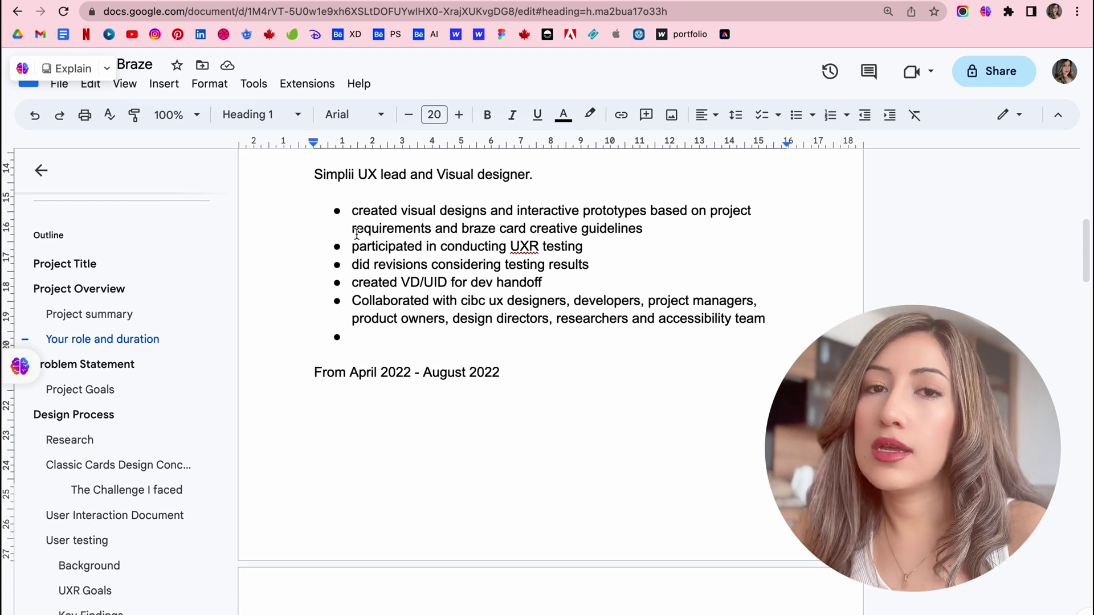
{"action": "scroll", "coordinate": [357, 233], "scroll_direction": "down", "scroll_amount": 2}
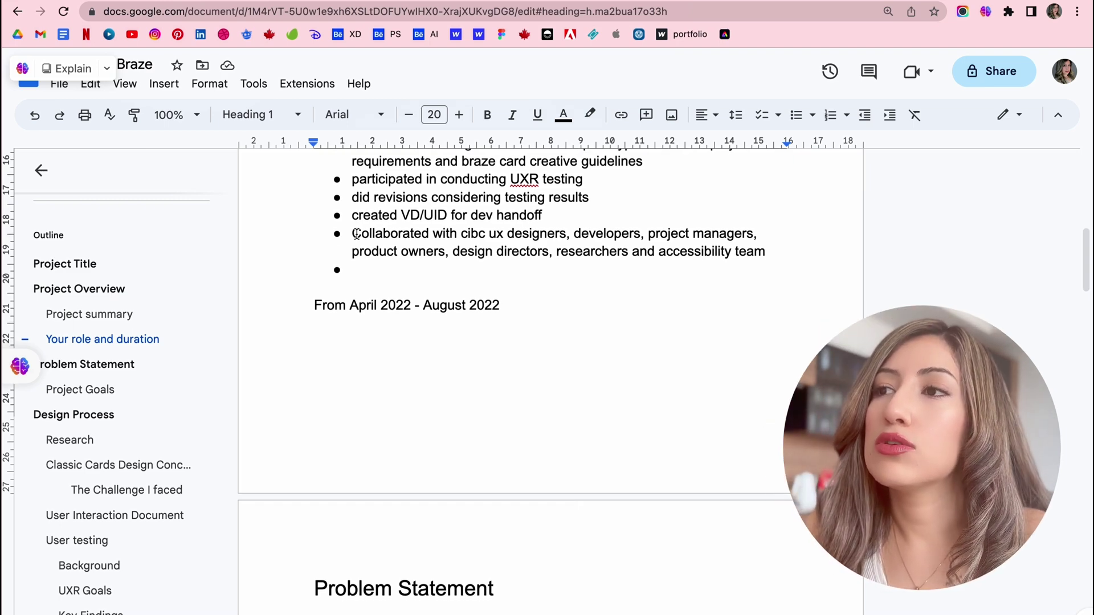
{"action": "scroll", "coordinate": [357, 233], "scroll_direction": "down", "scroll_amount": 1}
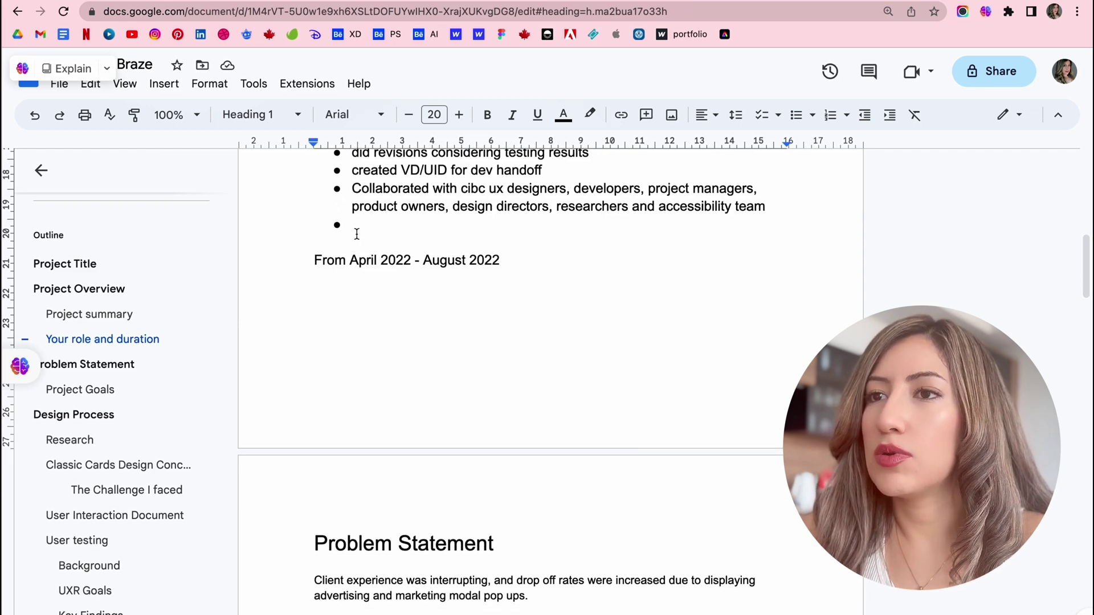
{"action": "left_click_drag", "start_coordinate": [329, 266], "coordinate": [512, 281]}
{"action": "left_click", "coordinate": [512, 281]}
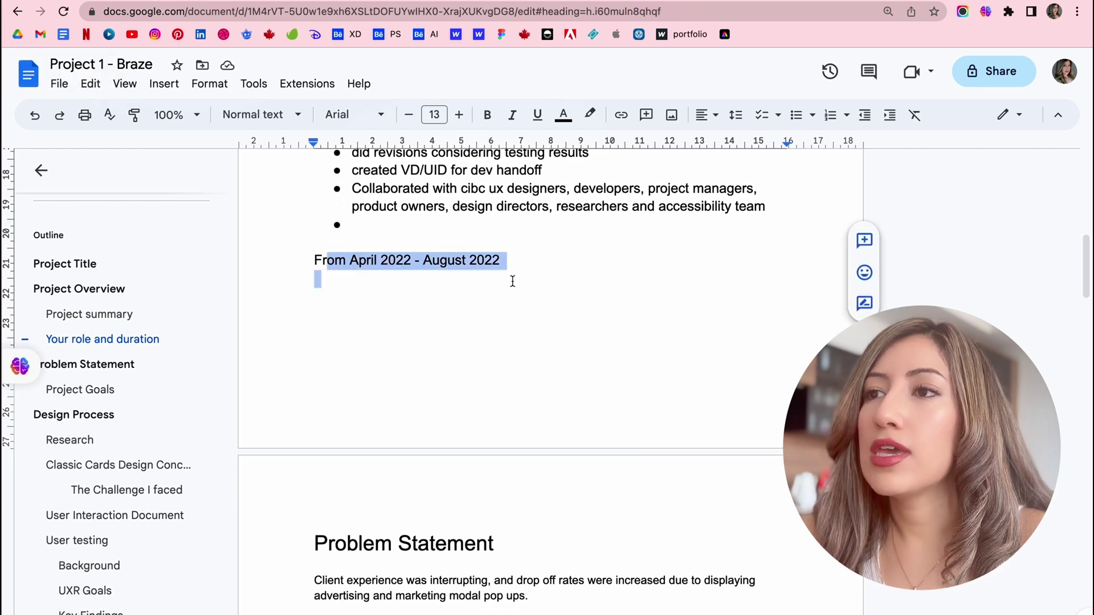
{"action": "scroll", "coordinate": [512, 281], "scroll_direction": "down", "scroll_amount": 4}
{"action": "scroll", "coordinate": [513, 281], "scroll_direction": "down", "scroll_amount": 3}
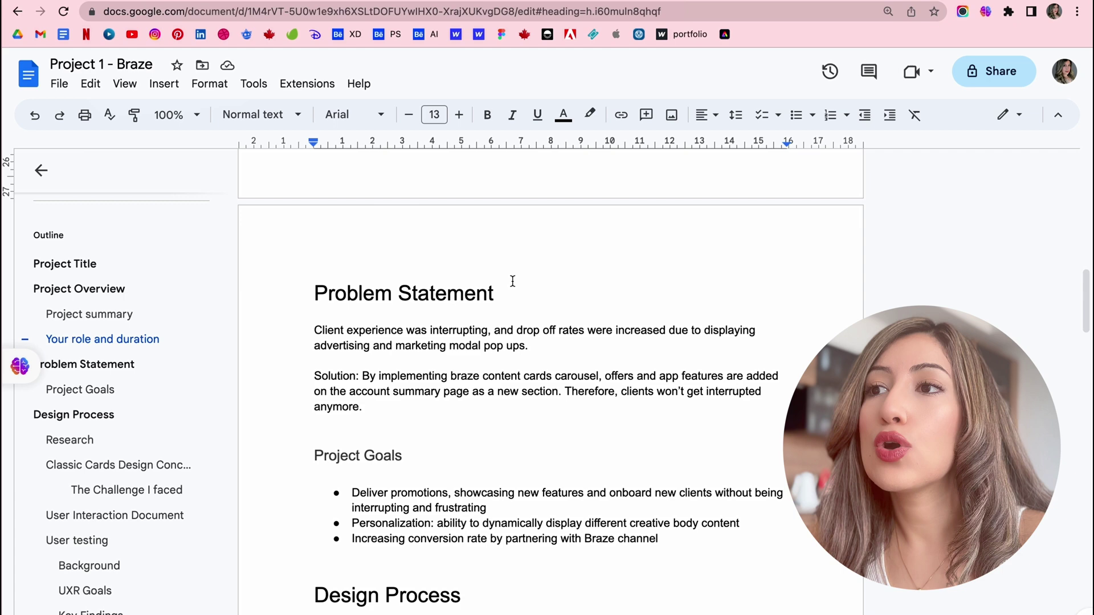
{"action": "left_click_drag", "start_coordinate": [308, 255], "coordinate": [499, 267]}
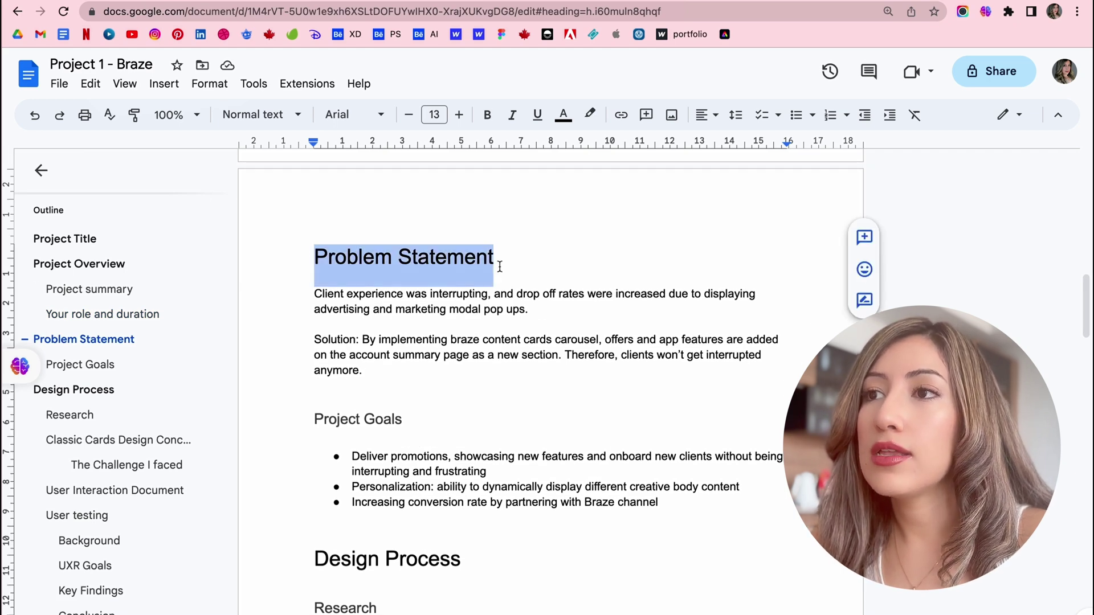
{"action": "left_click", "coordinate": [334, 293]}
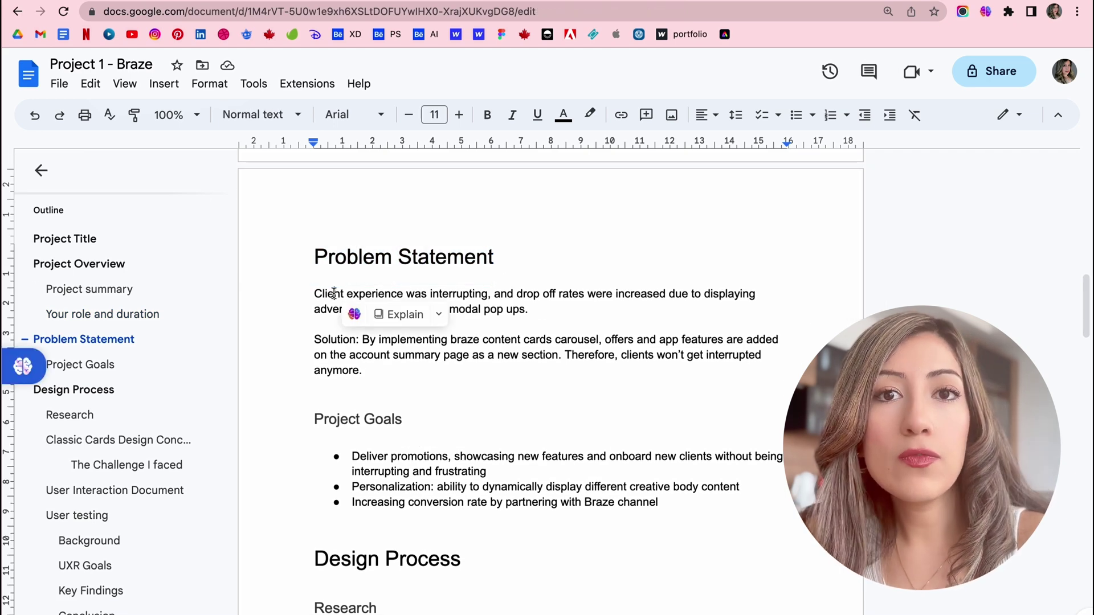
{"action": "scroll", "coordinate": [334, 293], "scroll_direction": "down", "scroll_amount": 1}
{"action": "left_click_drag", "start_coordinate": [316, 260], "coordinate": [530, 284]}
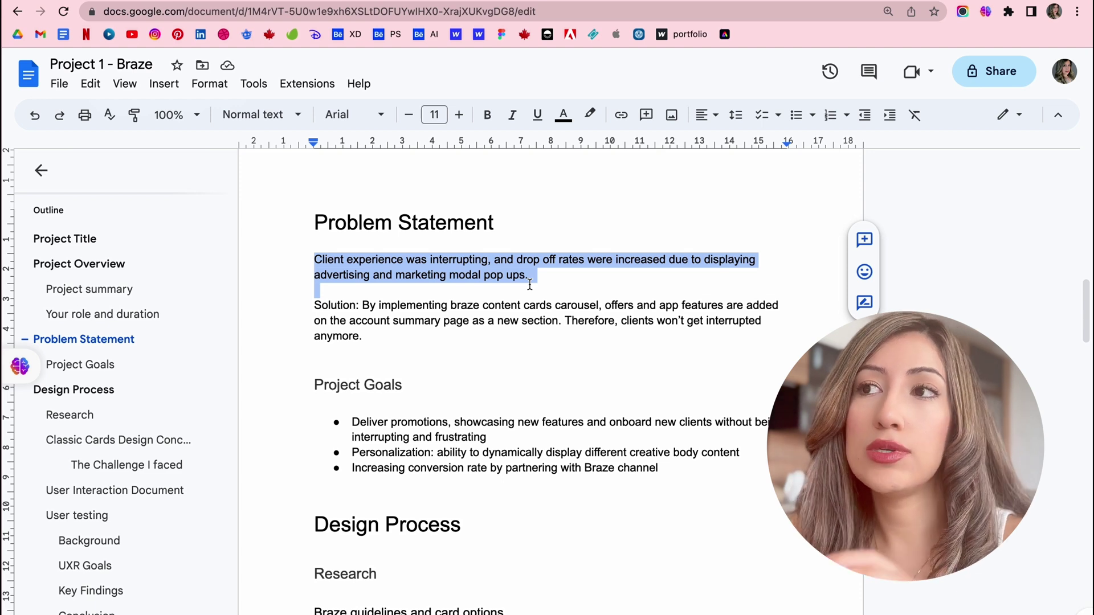
{"action": "scroll", "coordinate": [530, 285], "scroll_direction": "down", "scroll_amount": 1}
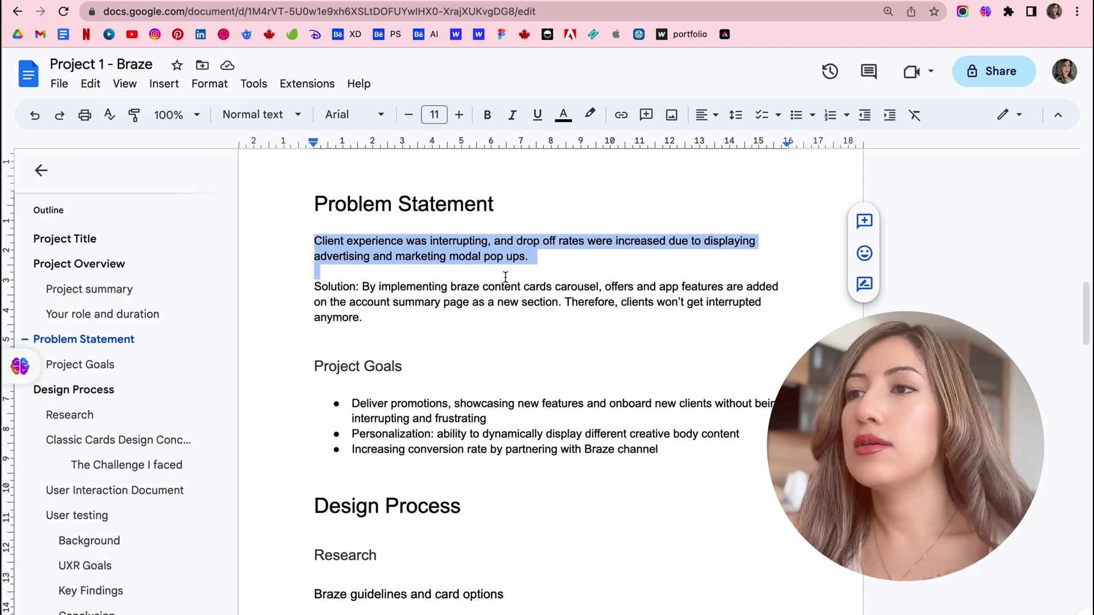
{"action": "double_click", "coordinate": [364, 286]}
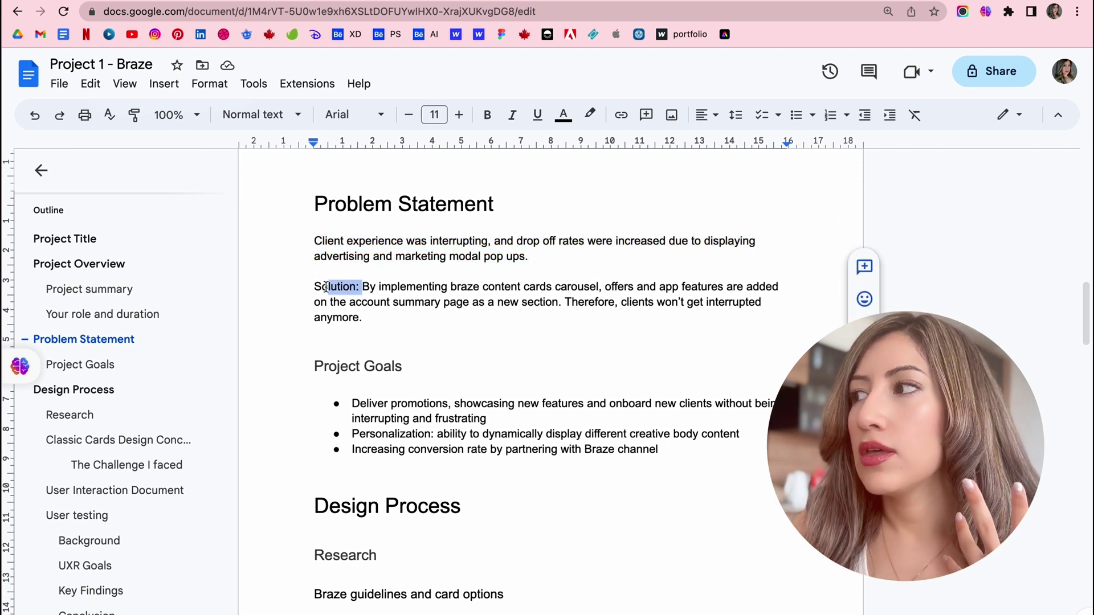
{"action": "left_click", "coordinate": [368, 286]}
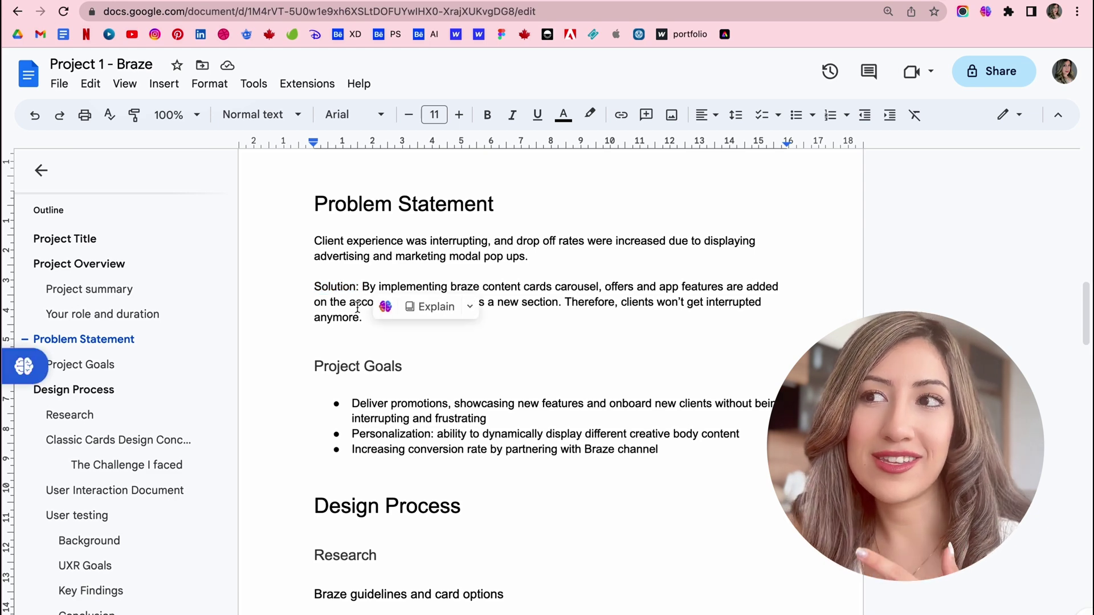
{"action": "scroll", "coordinate": [357, 306], "scroll_direction": "down", "scroll_amount": 1}
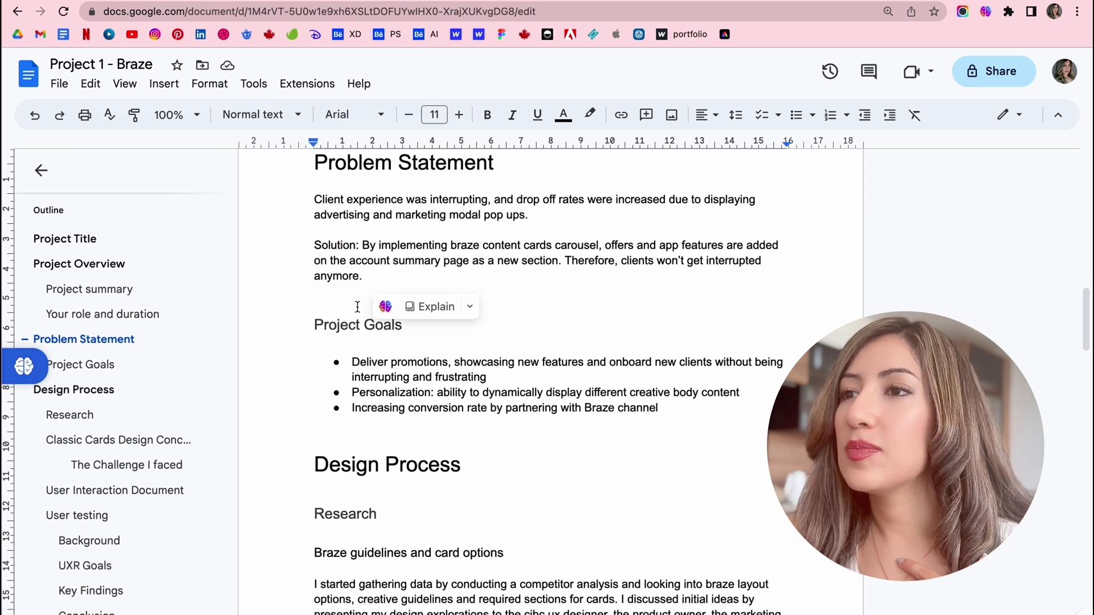
{"action": "scroll", "coordinate": [357, 307], "scroll_direction": "down", "scroll_amount": 2}
{"action": "triple_click", "coordinate": [357, 306]}
{"action": "scroll", "coordinate": [329, 263], "scroll_direction": "down", "scroll_amount": 4}
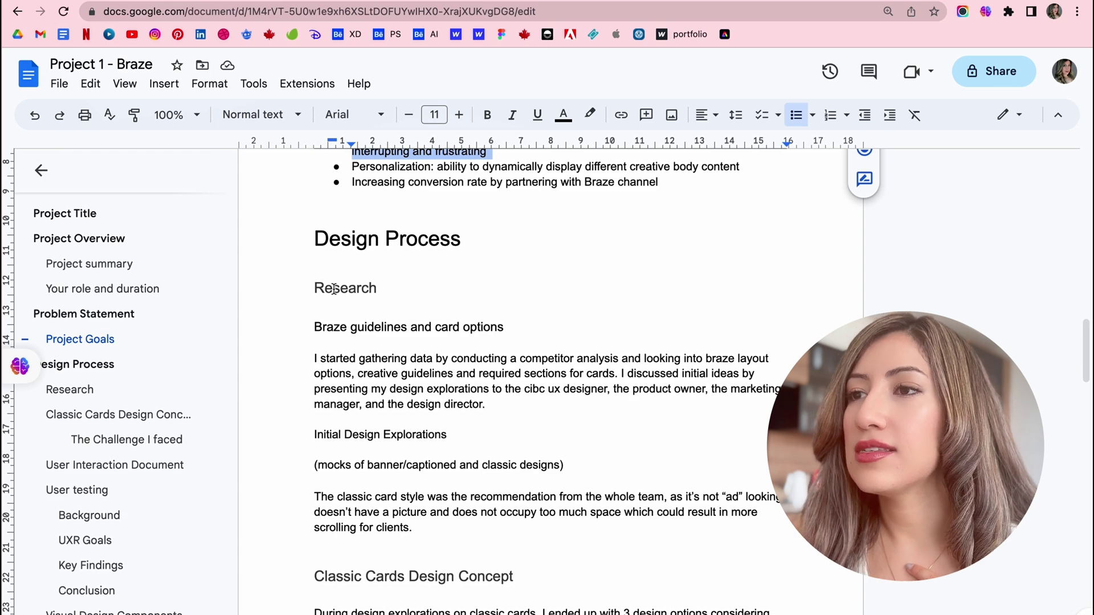
{"action": "scroll", "coordinate": [359, 320], "scroll_direction": "down", "scroll_amount": 1}
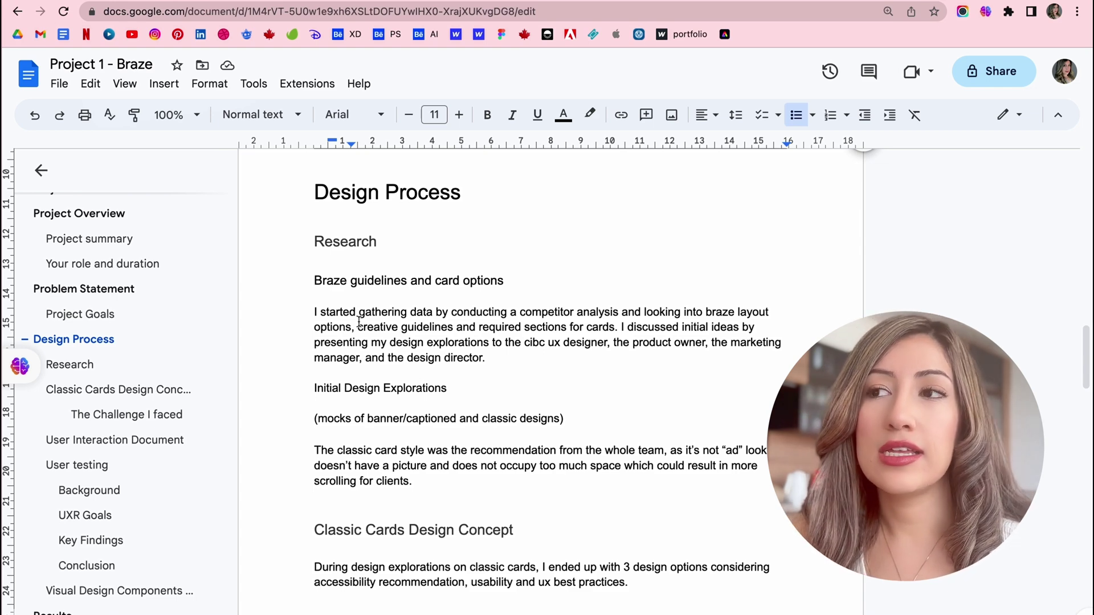
{"action": "scroll", "coordinate": [359, 322], "scroll_direction": "down", "scroll_amount": 2}
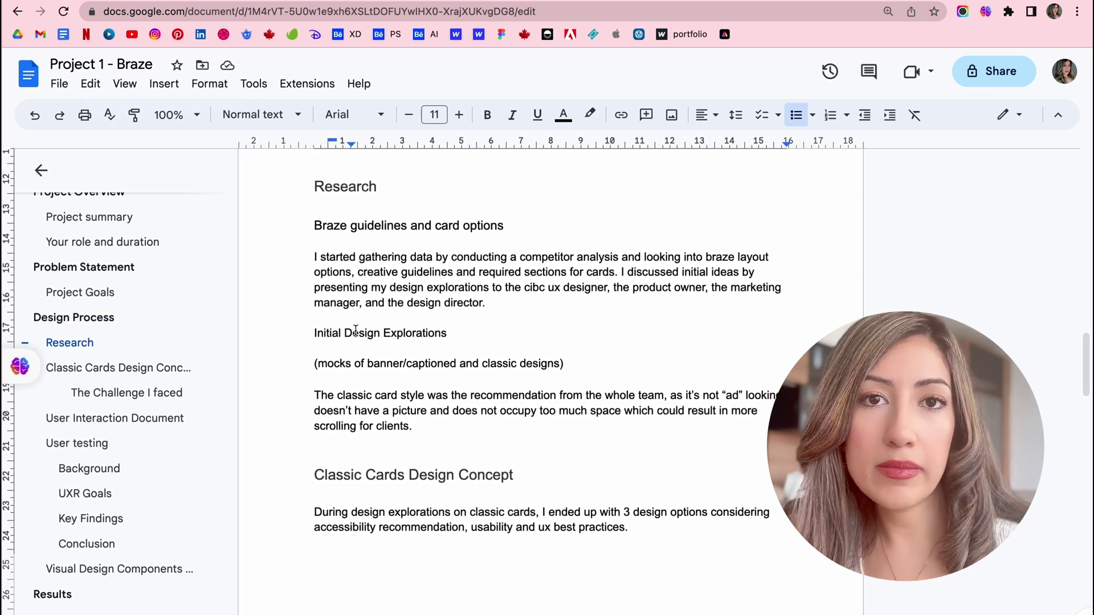
{"action": "scroll", "coordinate": [356, 329], "scroll_direction": "up", "scroll_amount": 1}
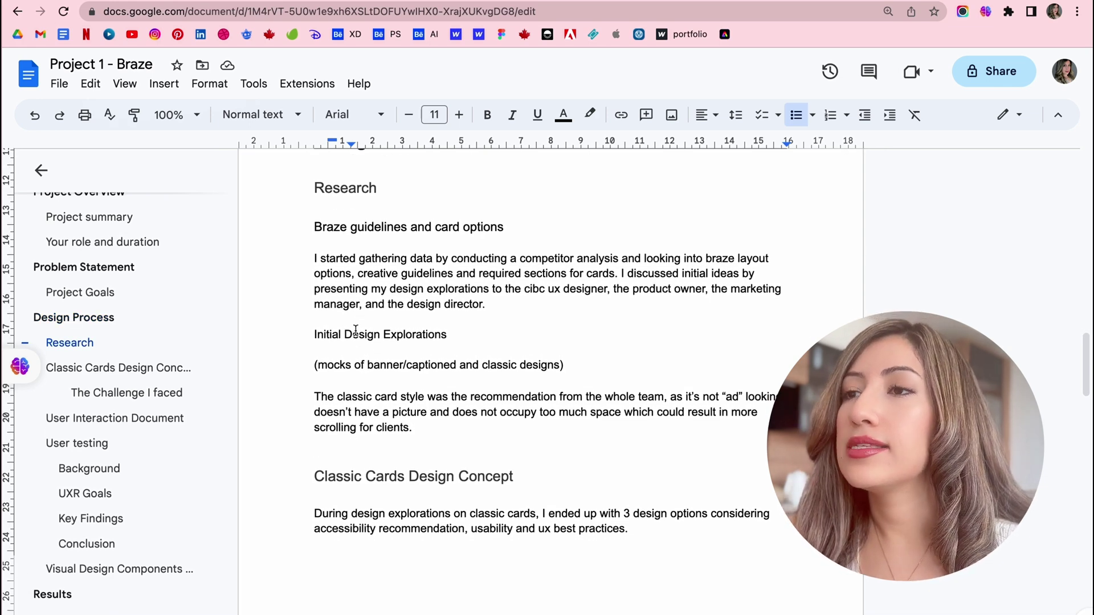
{"action": "scroll", "coordinate": [356, 330], "scroll_direction": "down", "scroll_amount": 3}
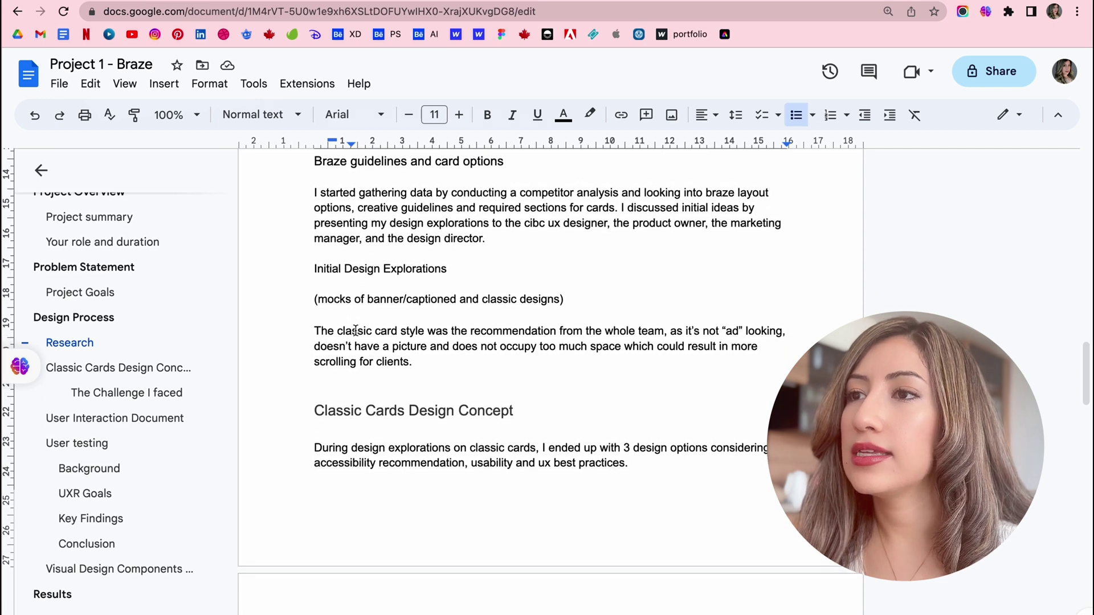
{"action": "left_click", "coordinate": [319, 287]}
{"action": "triple_click", "coordinate": [518, 293]}
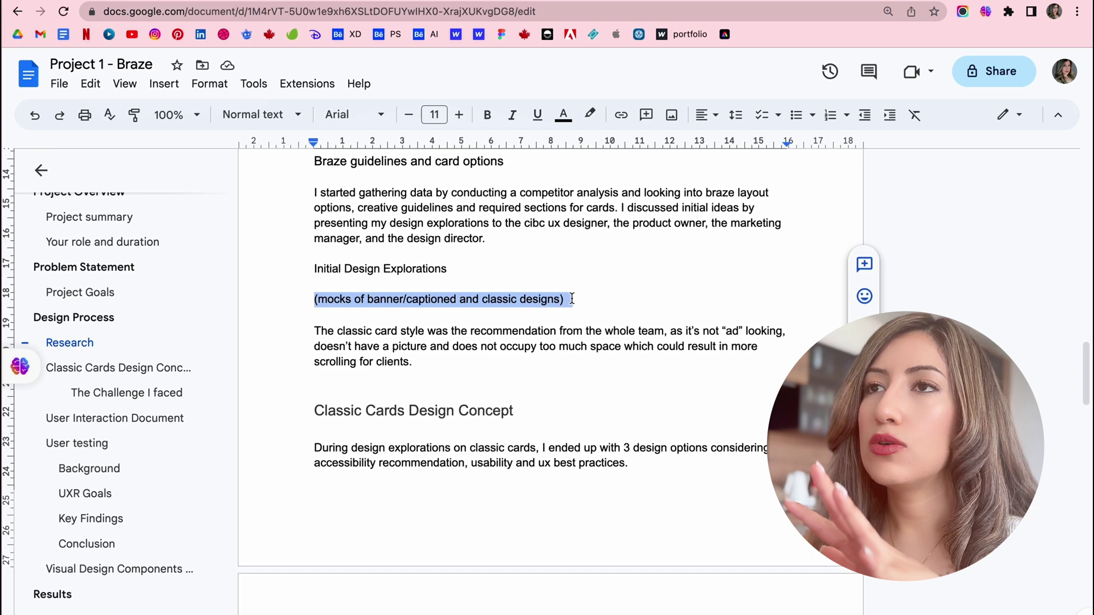
{"action": "scroll", "coordinate": [572, 299], "scroll_direction": "up", "scroll_amount": 3}
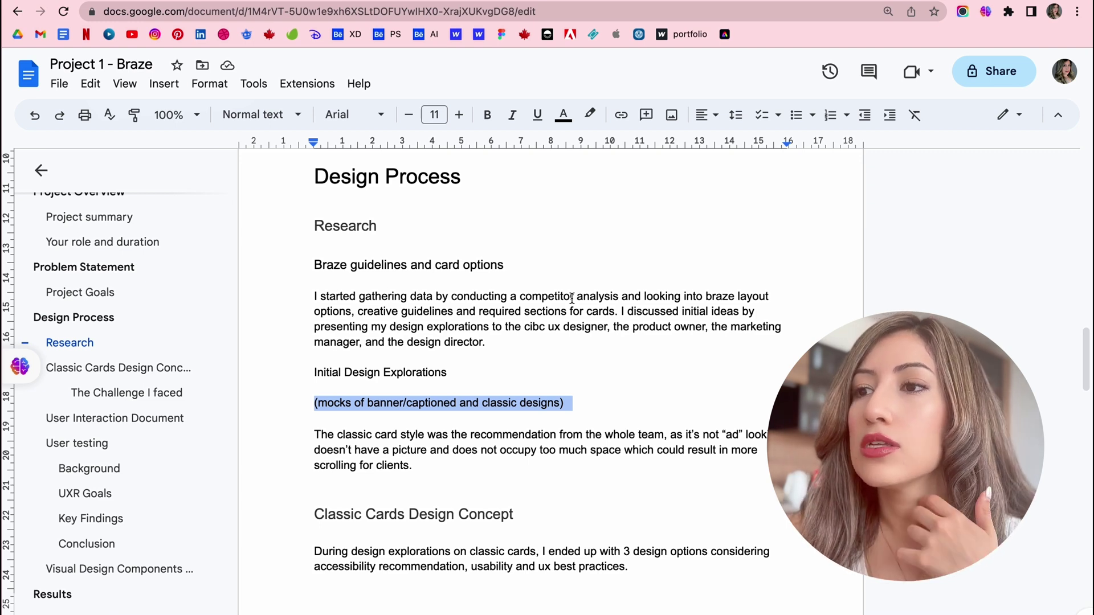
{"action": "scroll", "coordinate": [572, 298], "scroll_direction": "down", "scroll_amount": 3}
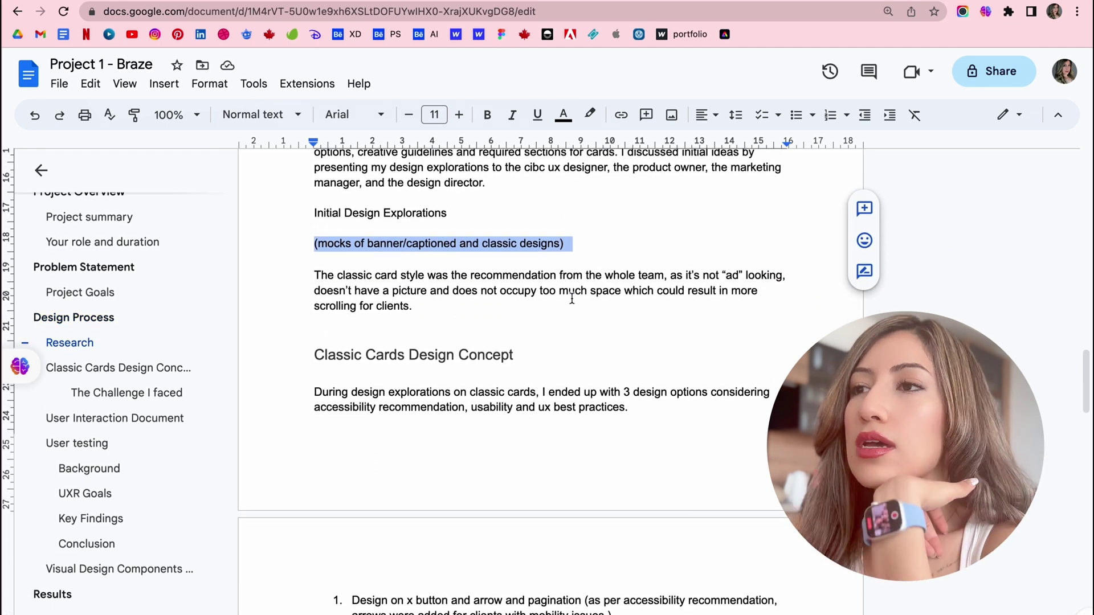
{"action": "scroll", "coordinate": [489, 310], "scroll_direction": "down", "scroll_amount": 1}
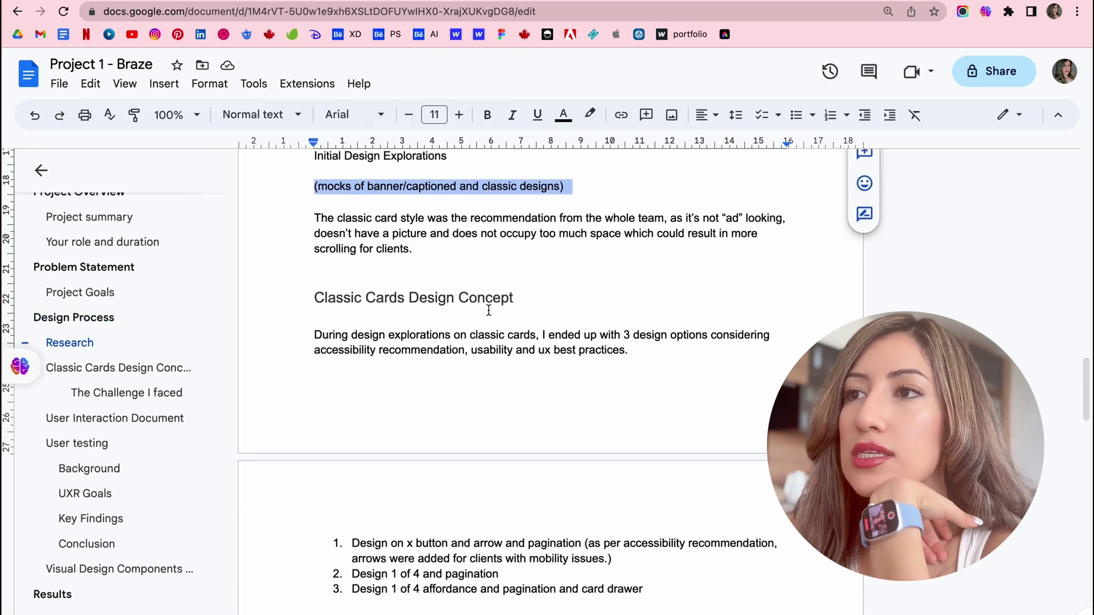
{"action": "scroll", "coordinate": [488, 312], "scroll_direction": "up", "scroll_amount": 2}
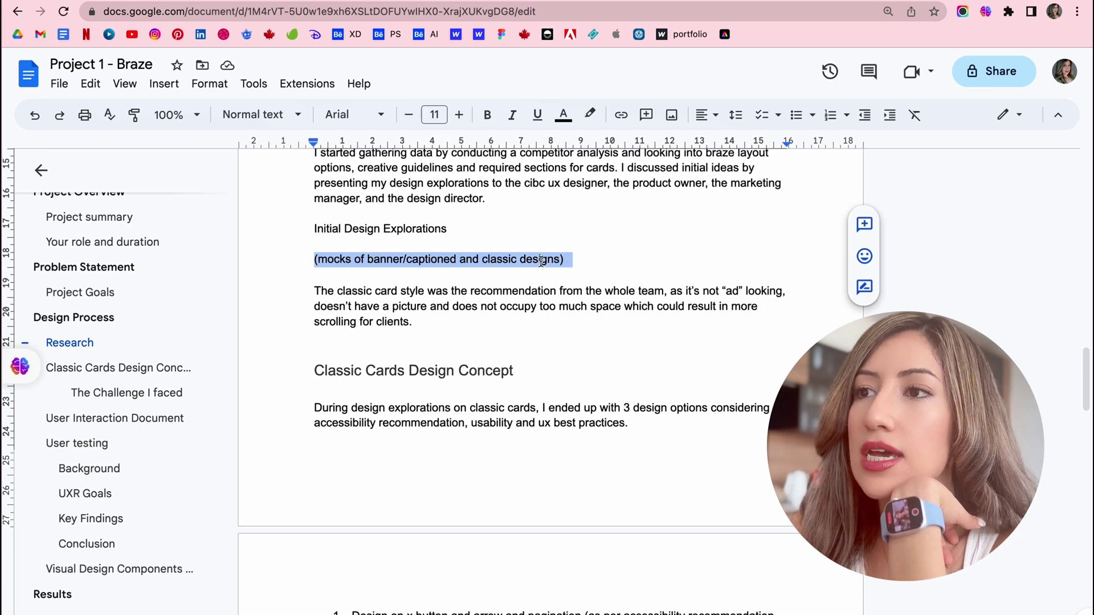
{"action": "scroll", "coordinate": [538, 263], "scroll_direction": "down", "scroll_amount": 3}
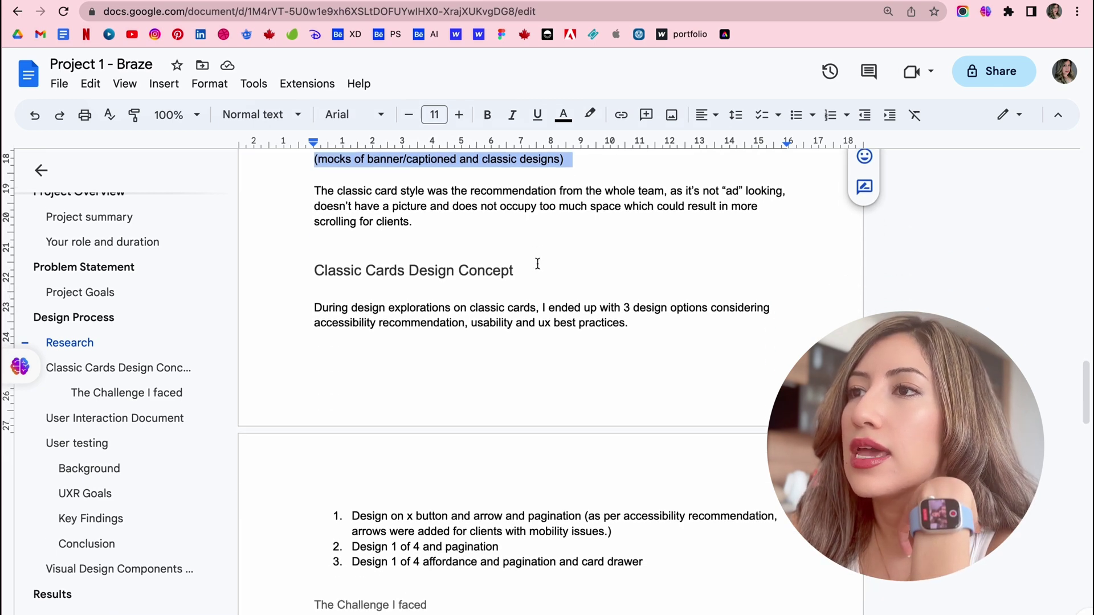
{"action": "scroll", "coordinate": [537, 264], "scroll_direction": "down", "scroll_amount": 2}
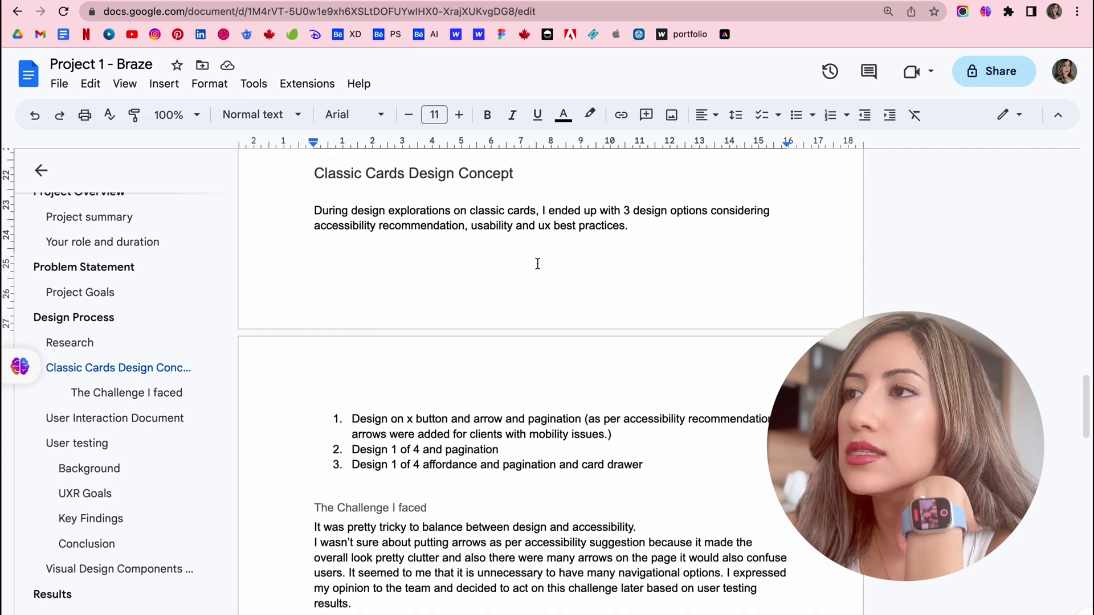
{"action": "scroll", "coordinate": [535, 261], "scroll_direction": "up", "scroll_amount": 1}
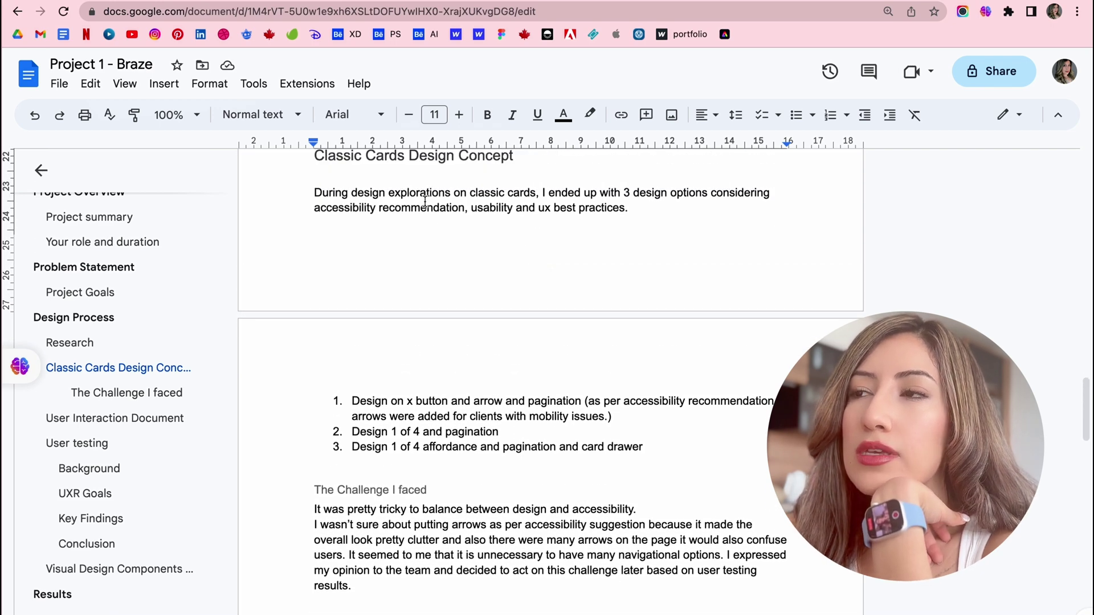
{"action": "left_click_drag", "start_coordinate": [427, 193], "coordinate": [463, 260]}
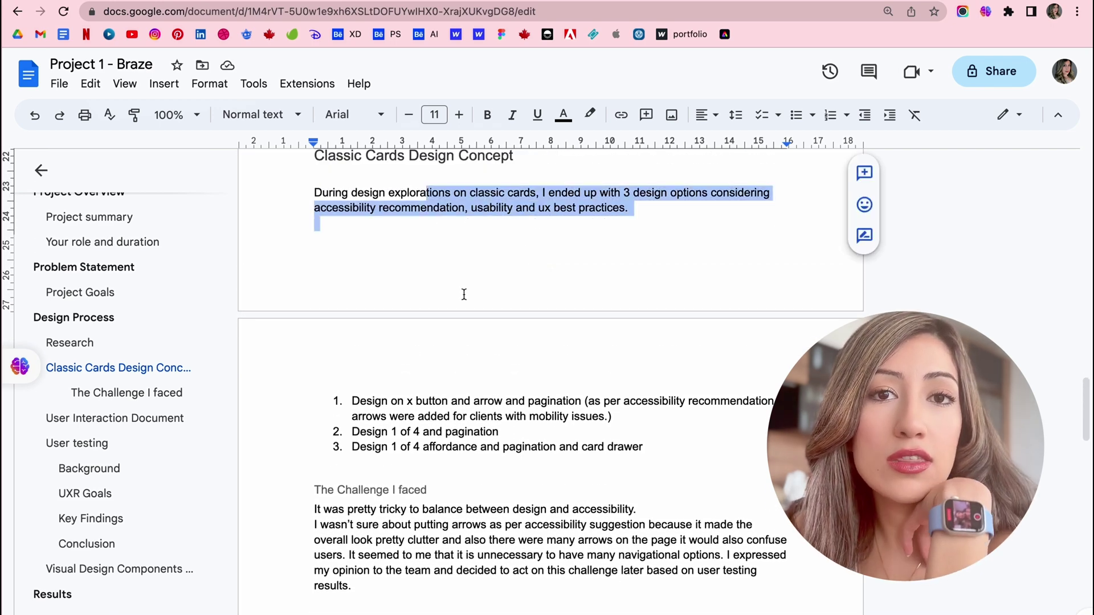
{"action": "scroll", "coordinate": [463, 293], "scroll_direction": "down", "scroll_amount": 2}
{"action": "scroll", "coordinate": [464, 294], "scroll_direction": "down", "scroll_amount": 5}
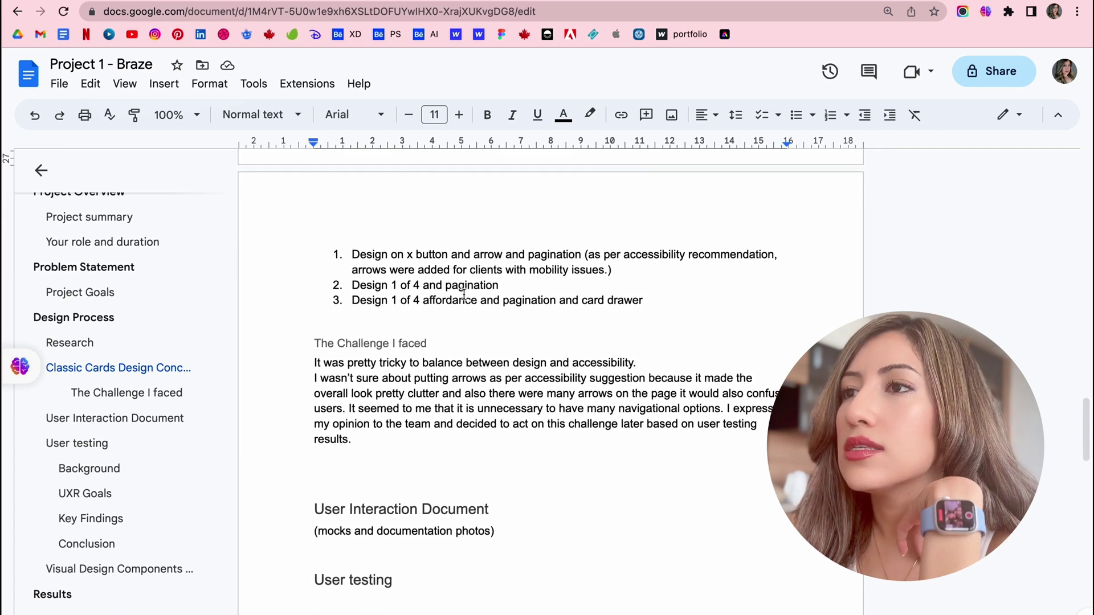
{"action": "scroll", "coordinate": [464, 294], "scroll_direction": "up", "scroll_amount": 15}
{"action": "scroll", "coordinate": [464, 294], "scroll_direction": "up", "scroll_amount": 1}
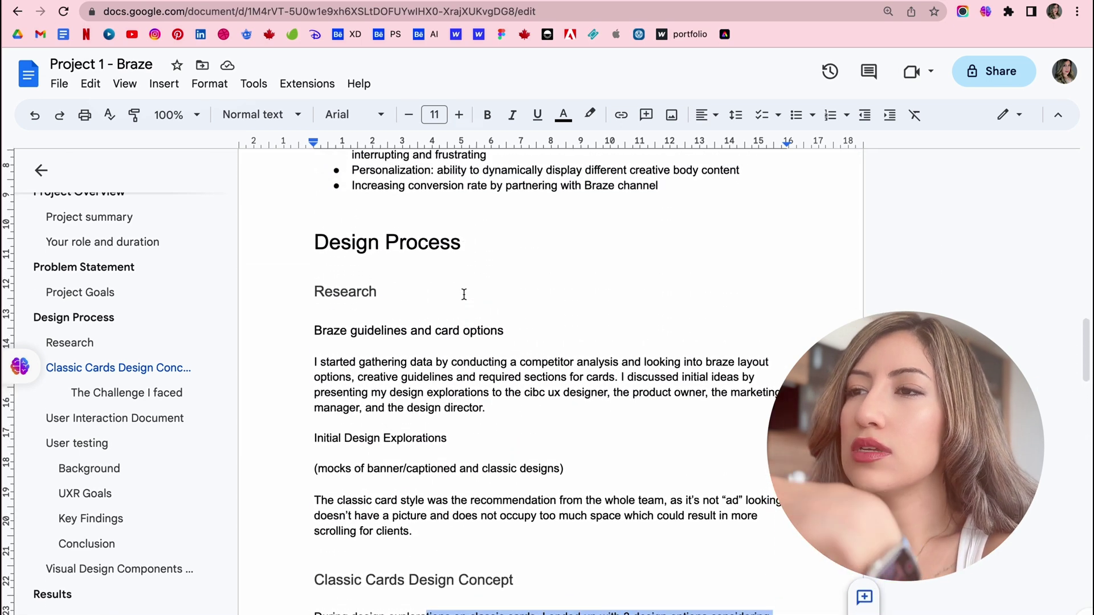
{"action": "scroll", "coordinate": [464, 294], "scroll_direction": "down", "scroll_amount": 2}
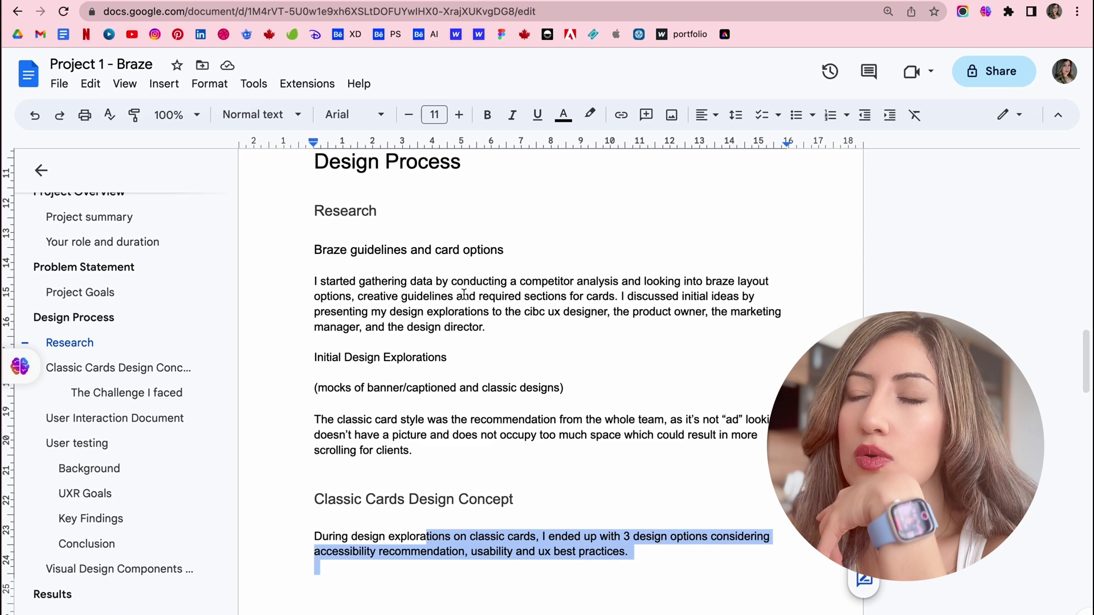
{"action": "scroll", "coordinate": [464, 294], "scroll_direction": "down", "scroll_amount": 1}
{"action": "scroll", "coordinate": [464, 294], "scroll_direction": "down", "scroll_amount": 1}
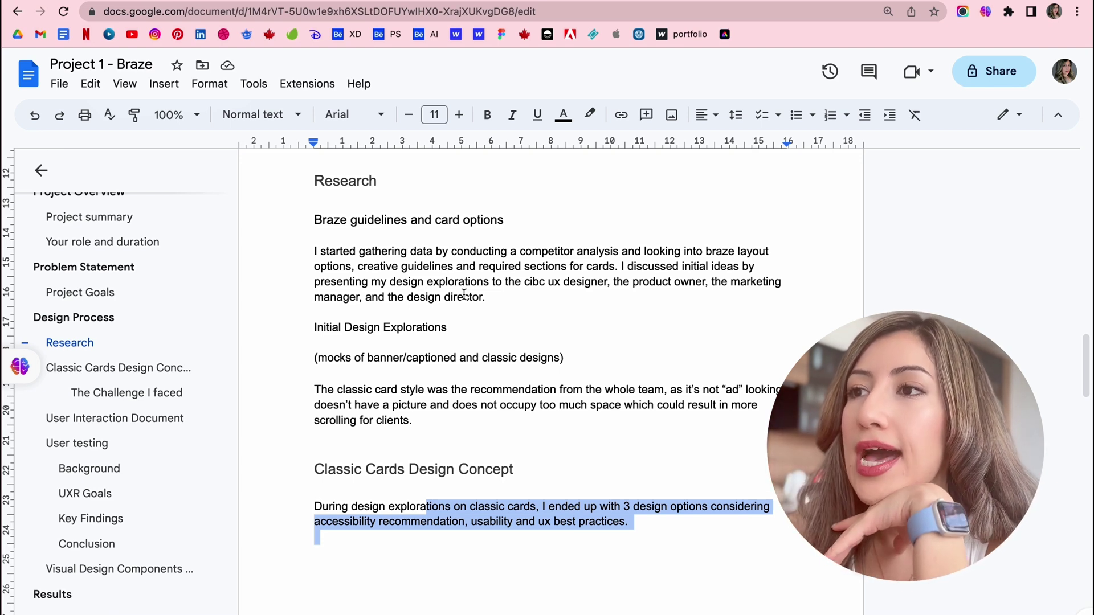
{"action": "scroll", "coordinate": [464, 294], "scroll_direction": "down", "scroll_amount": 8}
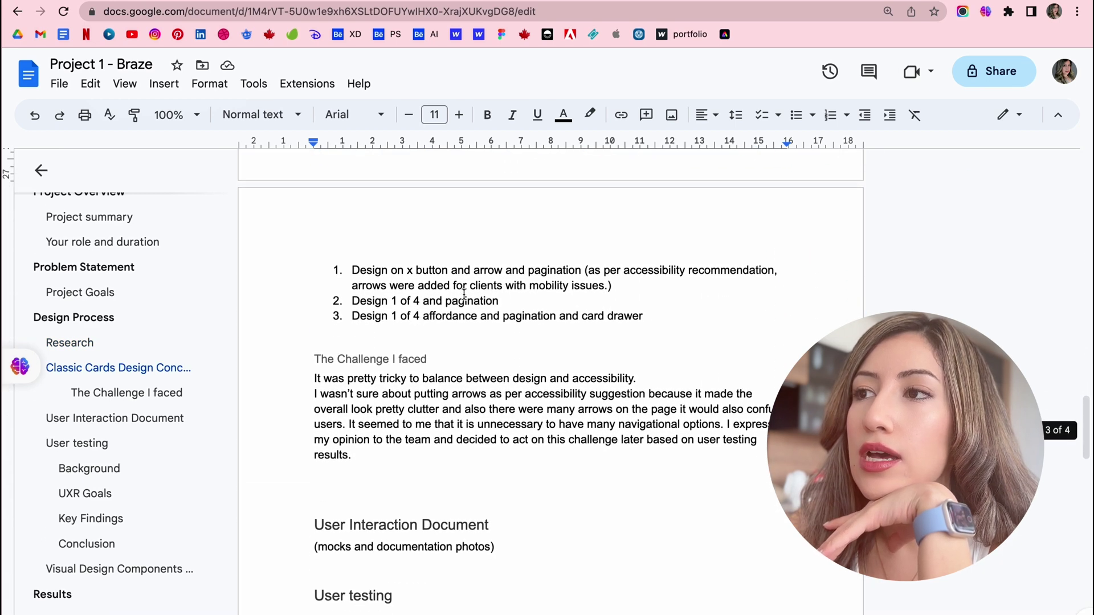
{"action": "left_click_drag", "start_coordinate": [345, 263], "coordinate": [700, 316]}
{"action": "left_click", "coordinate": [569, 293]}
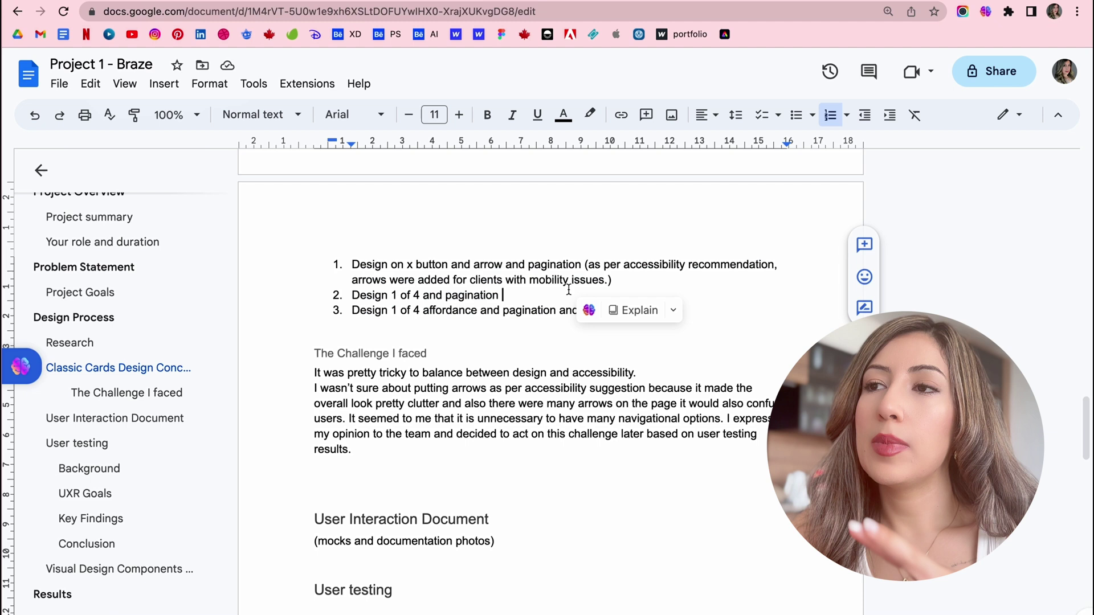
{"action": "left_click_drag", "start_coordinate": [582, 260], "coordinate": [632, 280]}
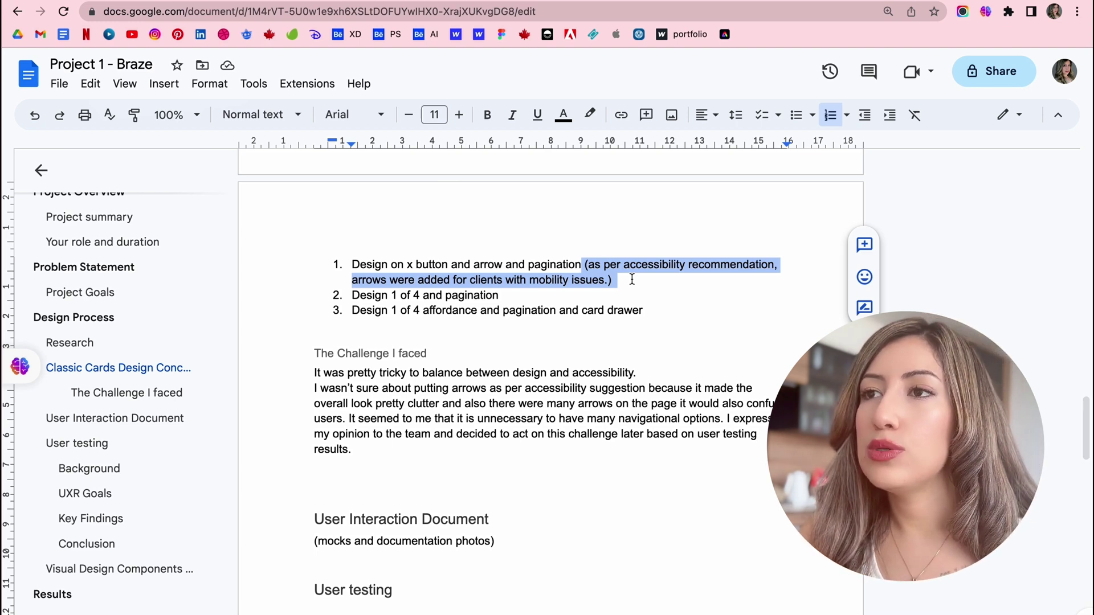
{"action": "scroll", "coordinate": [632, 279], "scroll_direction": "down", "scroll_amount": 3}
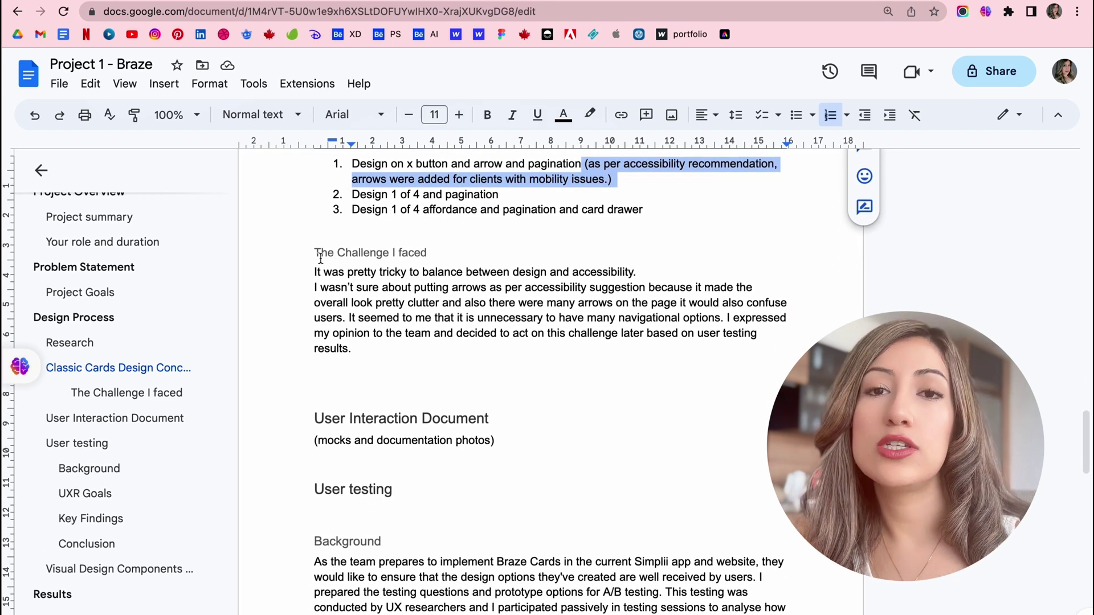
{"action": "left_click_drag", "start_coordinate": [317, 250], "coordinate": [433, 259]}
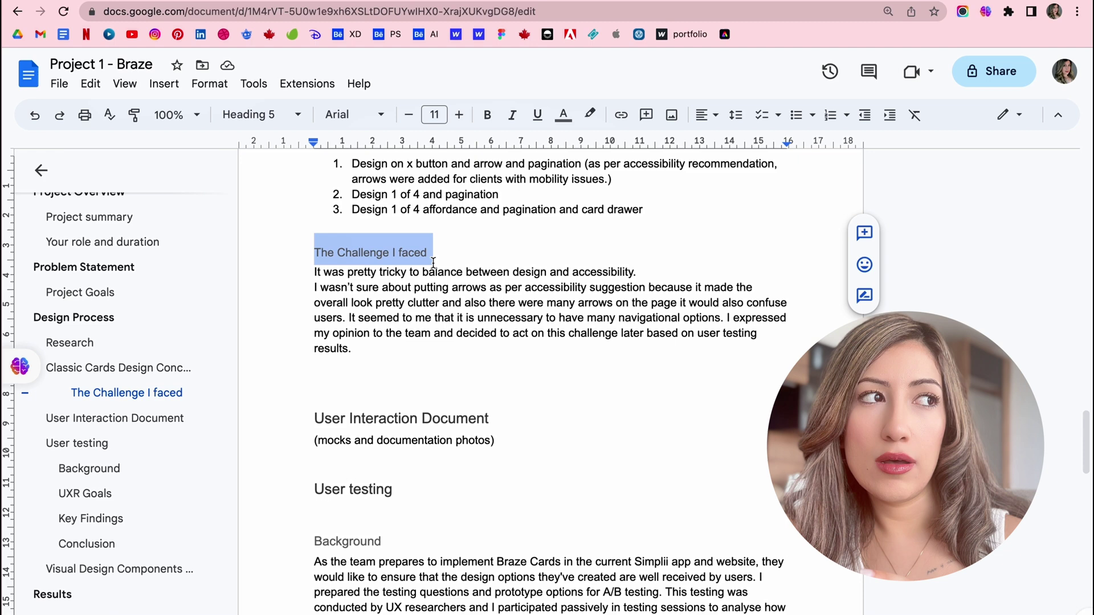
{"action": "scroll", "coordinate": [433, 262], "scroll_direction": "down", "scroll_amount": 1}
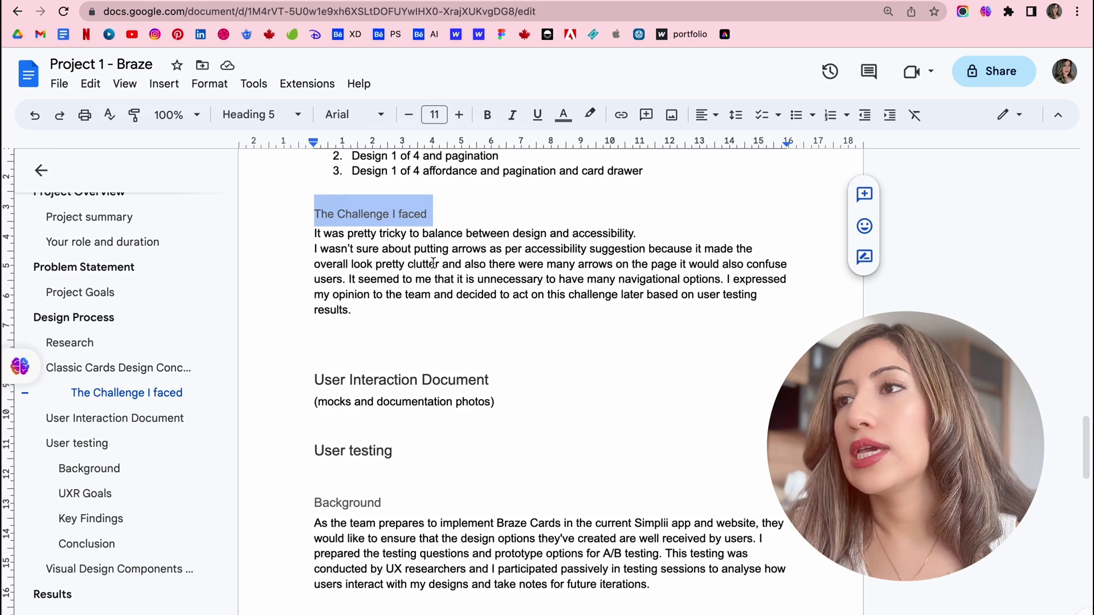
{"action": "scroll", "coordinate": [433, 262], "scroll_direction": "down", "scroll_amount": 1}
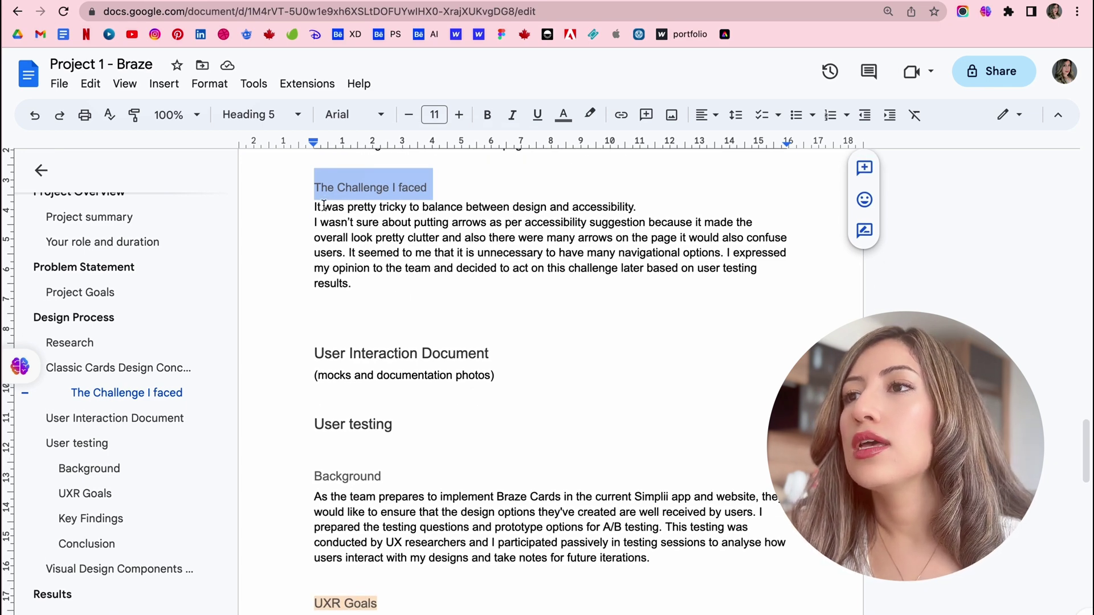
{"action": "left_click_drag", "start_coordinate": [324, 207], "coordinate": [626, 209]}
{"action": "left_click", "coordinate": [618, 209]}
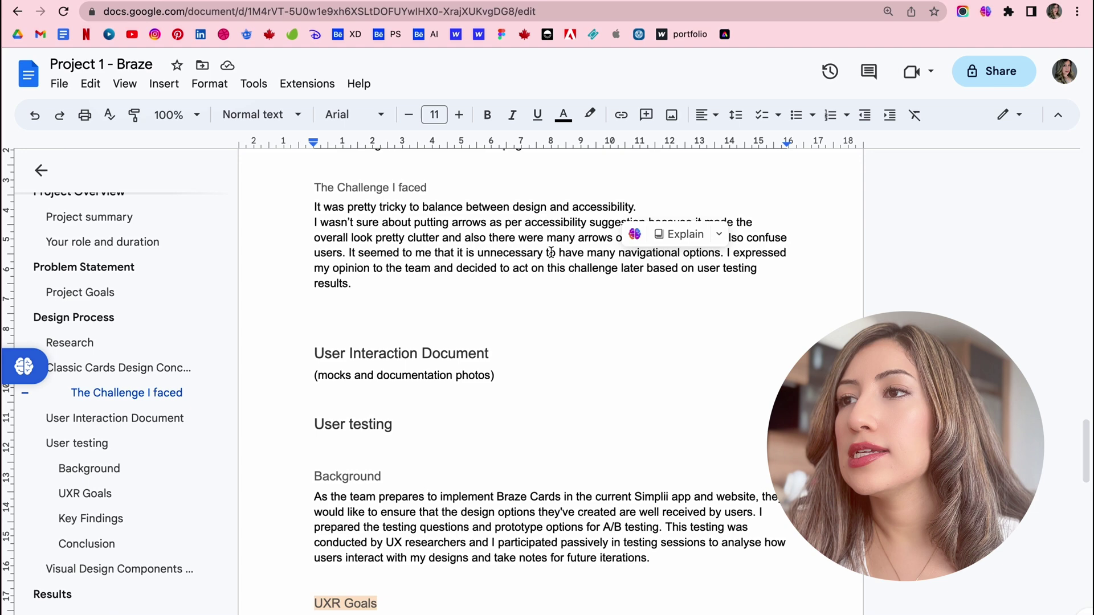
{"action": "scroll", "coordinate": [551, 253], "scroll_direction": "down", "scroll_amount": 2}
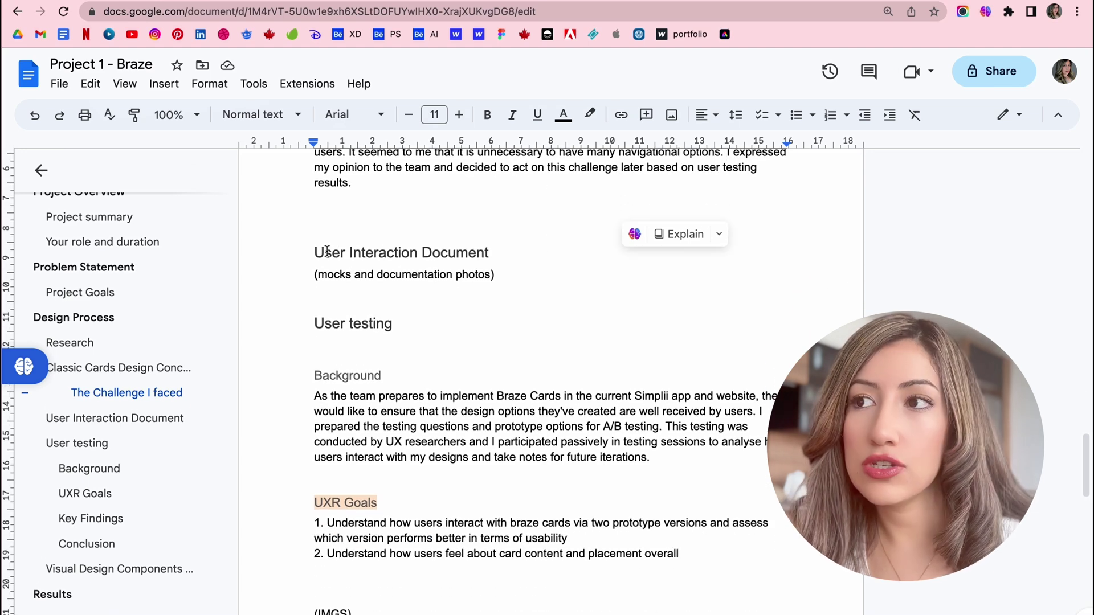
{"action": "left_click_drag", "start_coordinate": [325, 251], "coordinate": [500, 249]}
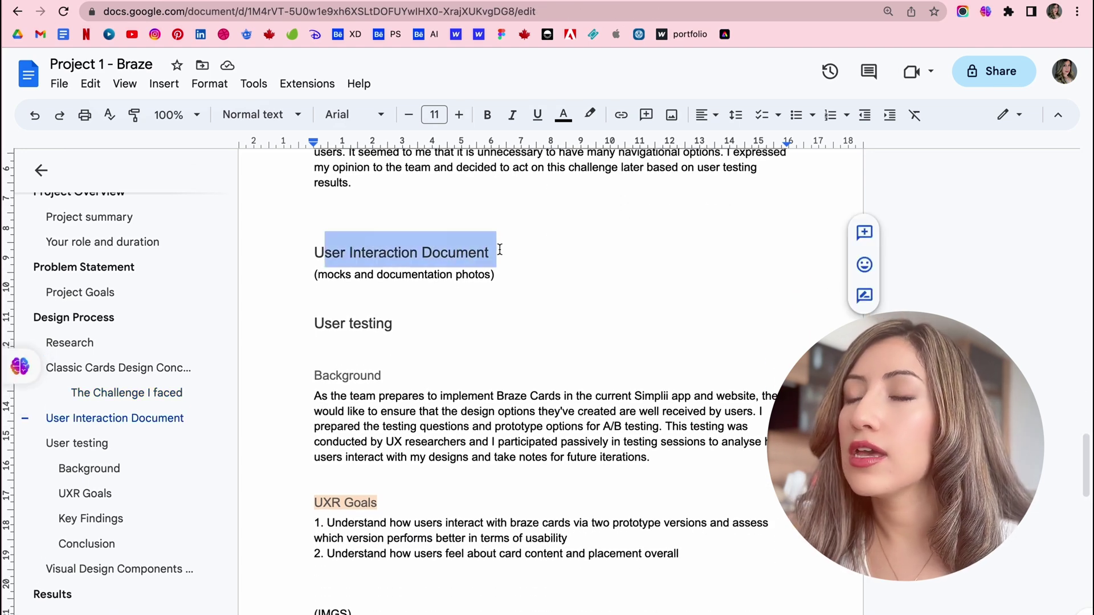
{"action": "scroll", "coordinate": [431, 282], "scroll_direction": "down", "scroll_amount": 1}
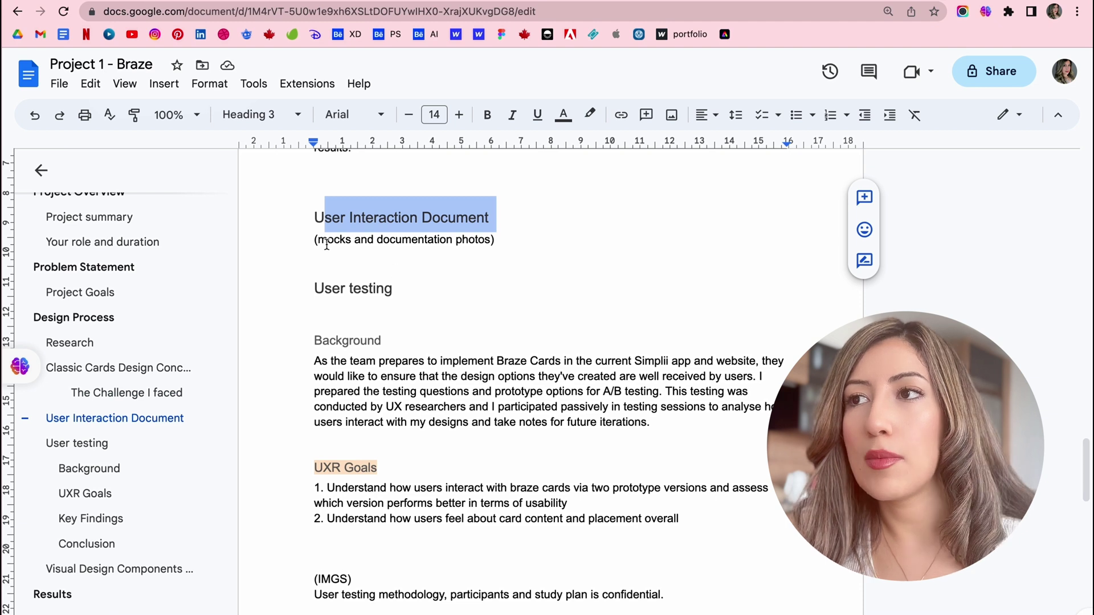
{"action": "left_click_drag", "start_coordinate": [328, 244], "coordinate": [496, 241]}
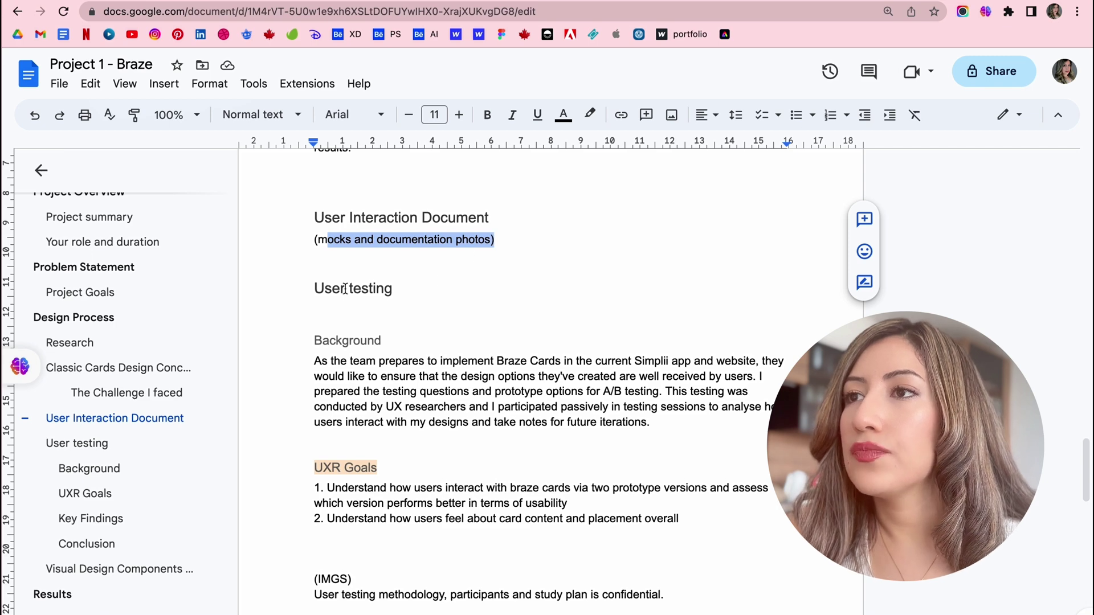
{"action": "scroll", "coordinate": [345, 289], "scroll_direction": "down", "scroll_amount": 5}
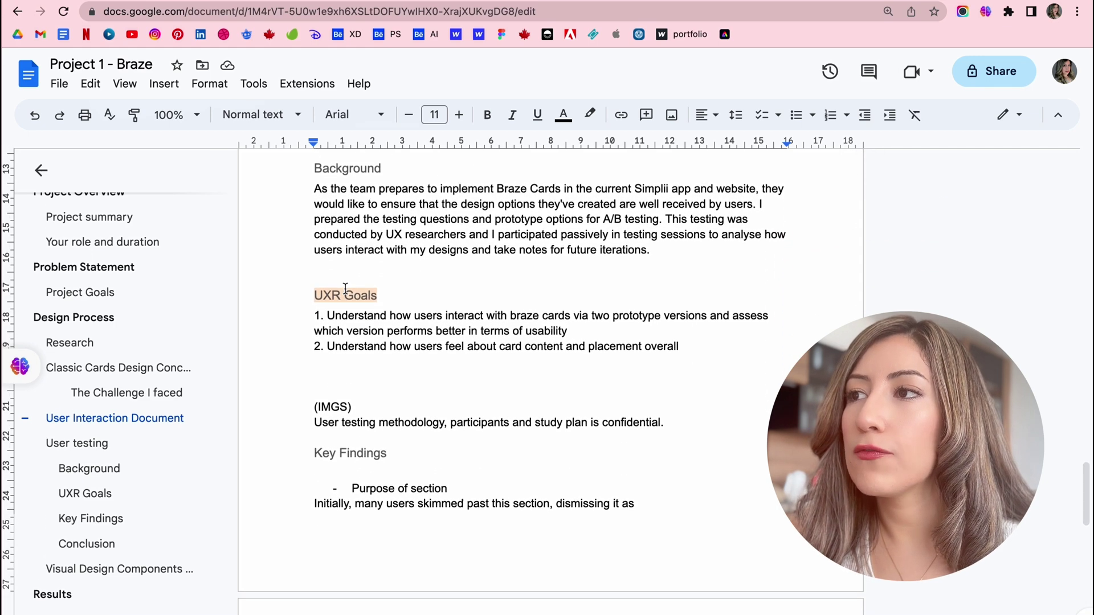
{"action": "scroll", "coordinate": [345, 289], "scroll_direction": "up", "scroll_amount": 2}
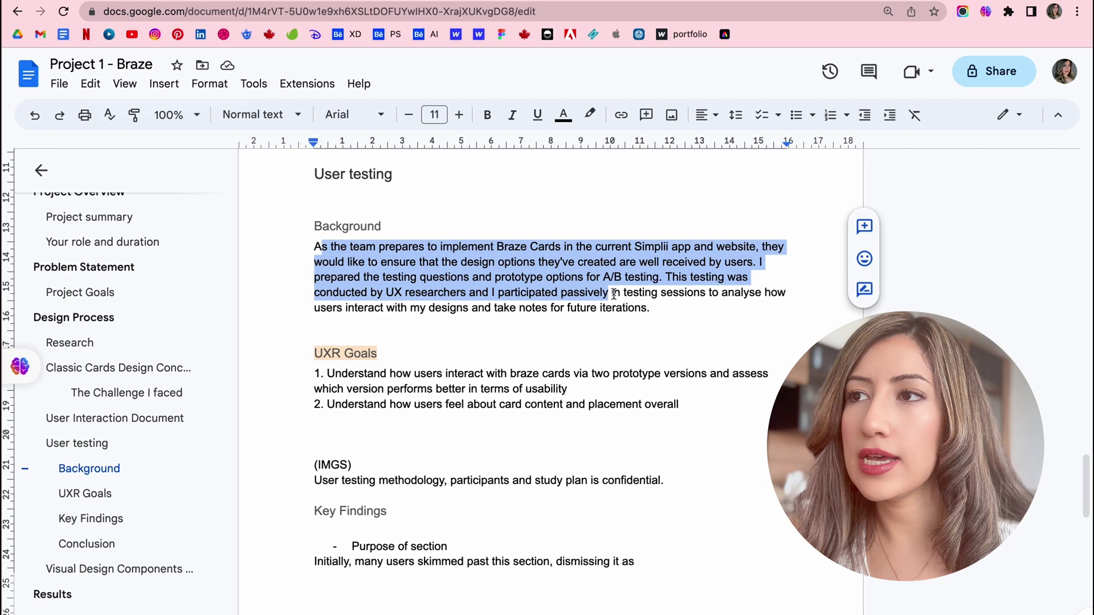
{"action": "left_click_drag", "start_coordinate": [613, 294], "coordinate": [643, 306]}
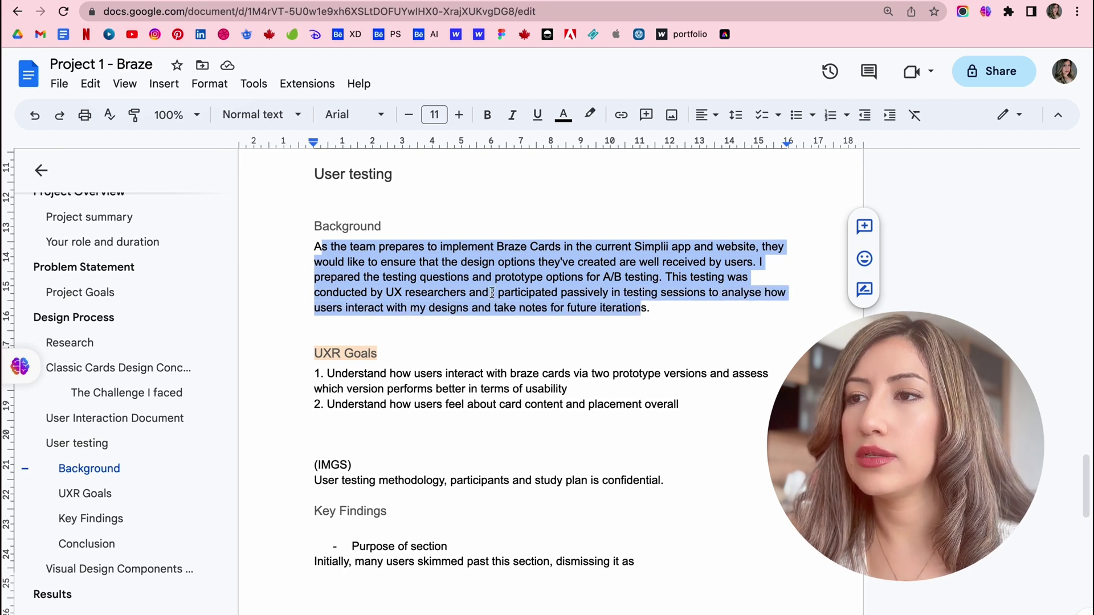
{"action": "scroll", "coordinate": [491, 293], "scroll_direction": "down", "scroll_amount": 2}
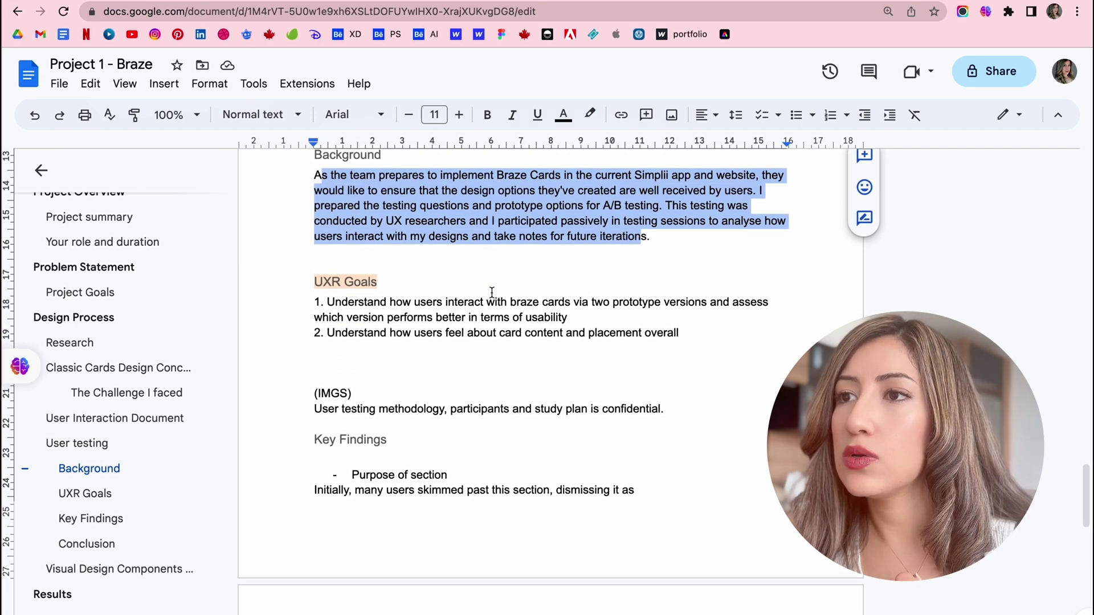
{"action": "scroll", "coordinate": [491, 293], "scroll_direction": "down", "scroll_amount": 1}
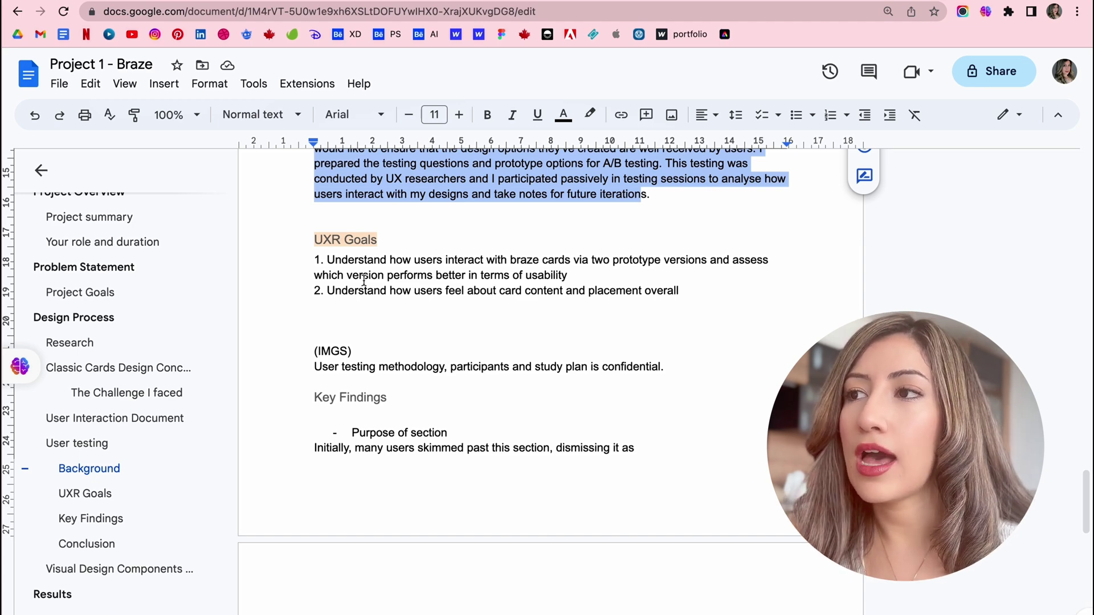
{"action": "scroll", "coordinate": [363, 281], "scroll_direction": "down", "scroll_amount": 2}
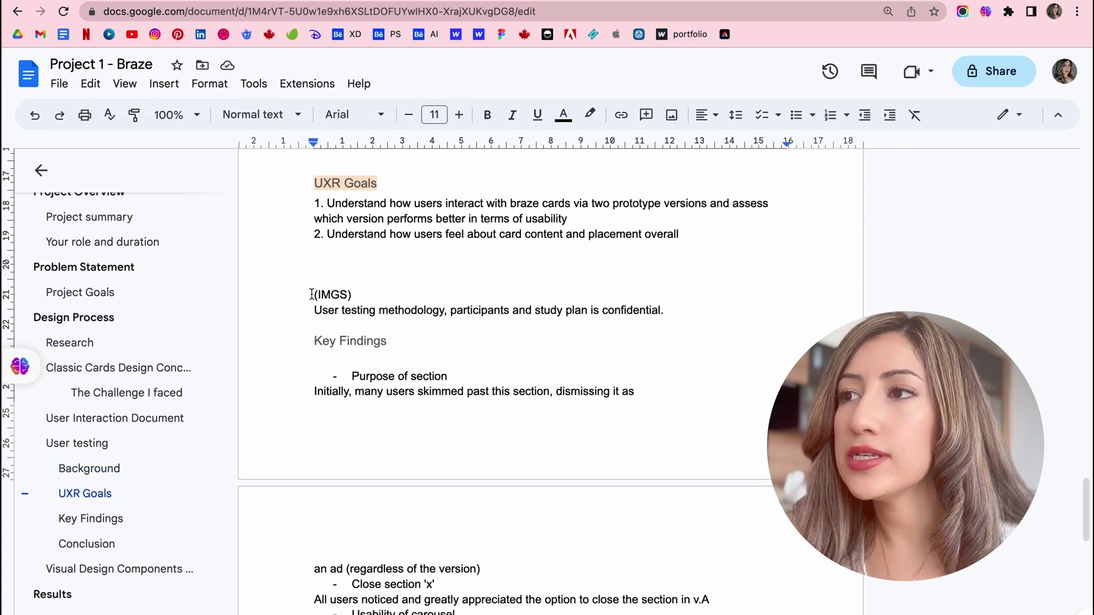
{"action": "left_click_drag", "start_coordinate": [312, 294], "coordinate": [601, 310]}
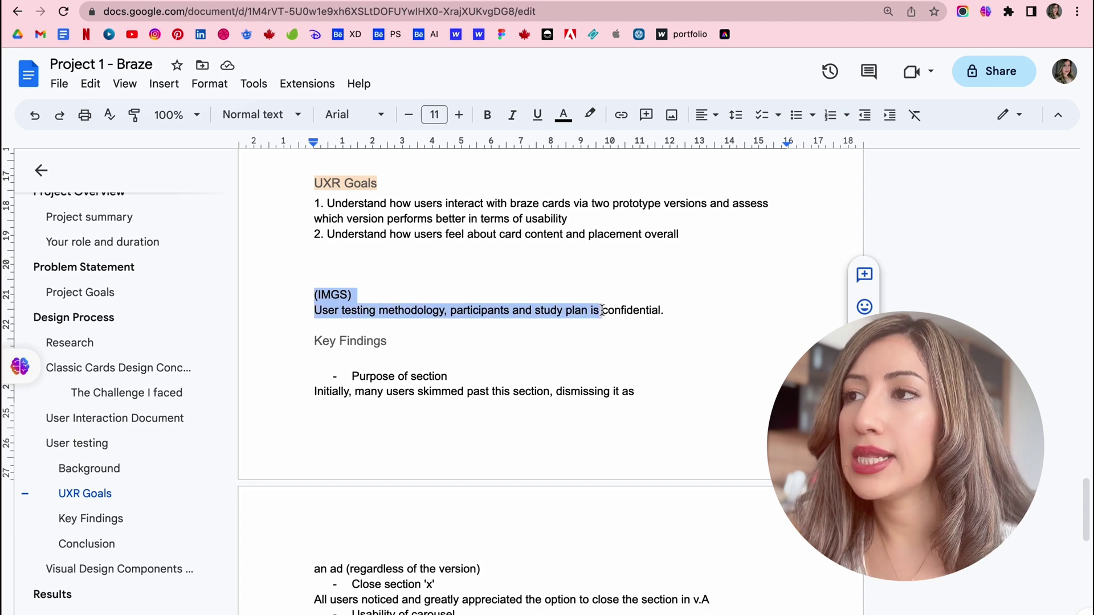
{"action": "scroll", "coordinate": [498, 326], "scroll_direction": "down", "scroll_amount": 2}
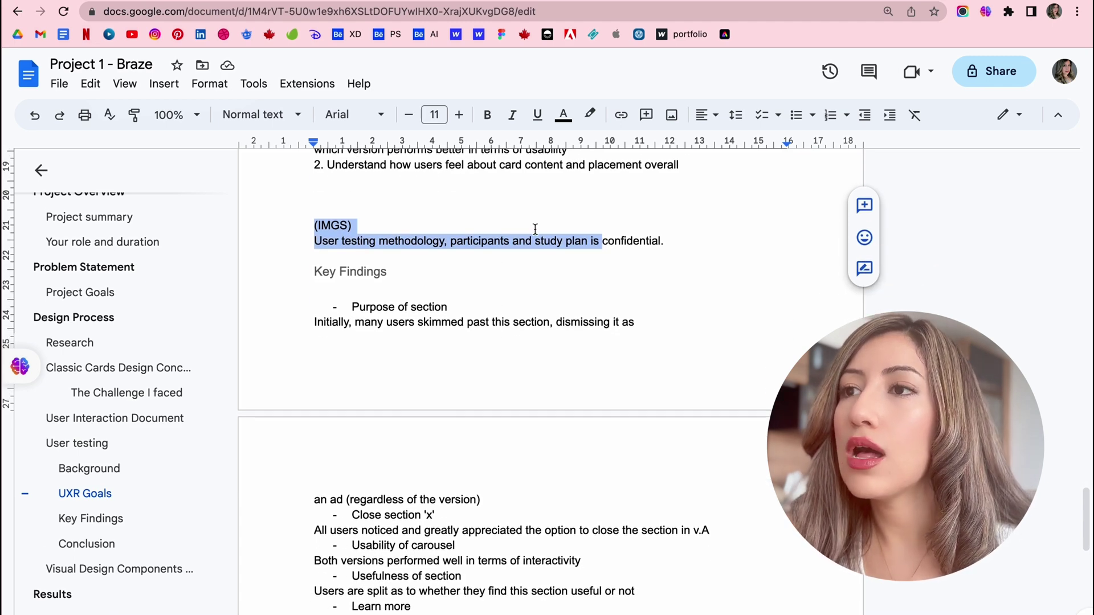
{"action": "left_click", "coordinate": [535, 240]}
{"action": "left_click_drag", "start_coordinate": [535, 239], "coordinate": [667, 242]}
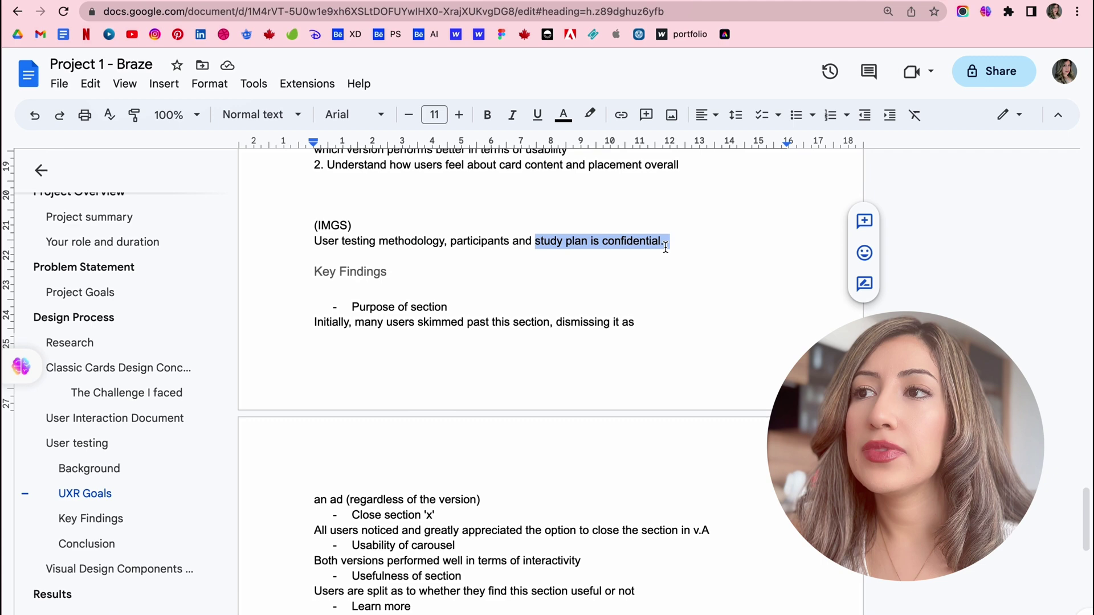
{"action": "scroll", "coordinate": [325, 272], "scroll_direction": "down", "scroll_amount": 2}
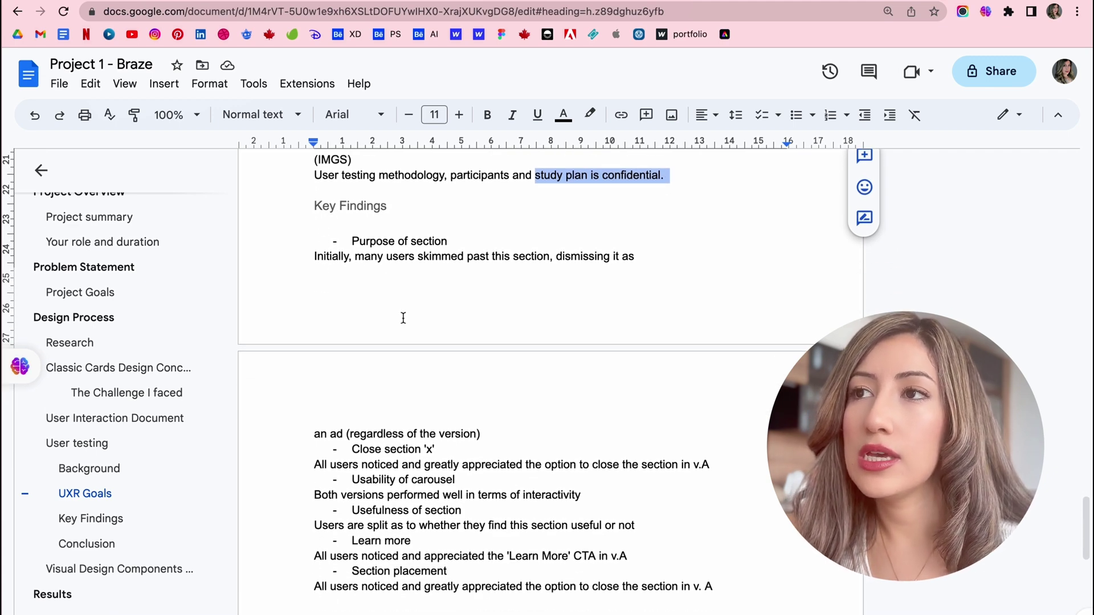
{"action": "scroll", "coordinate": [404, 318], "scroll_direction": "down", "scroll_amount": 3}
{"action": "scroll", "coordinate": [404, 318], "scroll_direction": "up", "scroll_amount": 2}
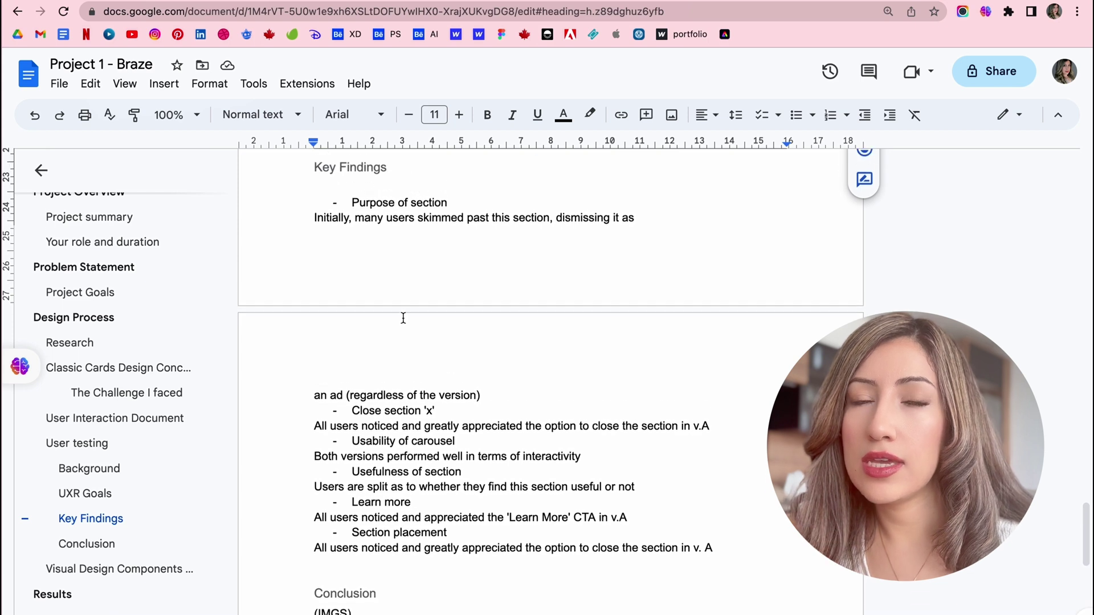
{"action": "scroll", "coordinate": [404, 319], "scroll_direction": "up", "scroll_amount": 1}
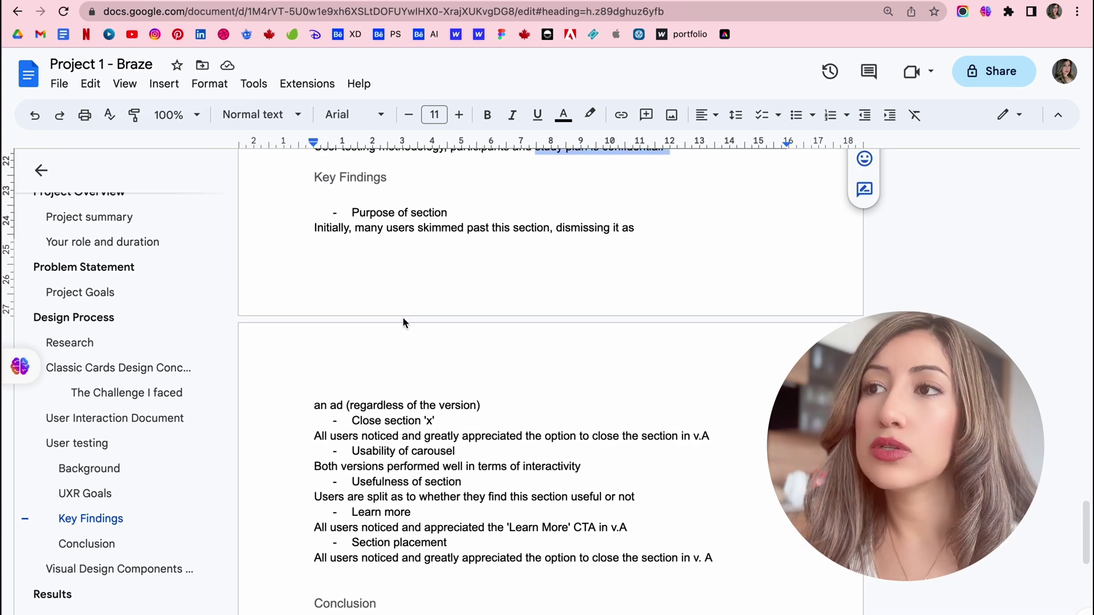
{"action": "scroll", "coordinate": [403, 319], "scroll_direction": "down", "scroll_amount": 10}
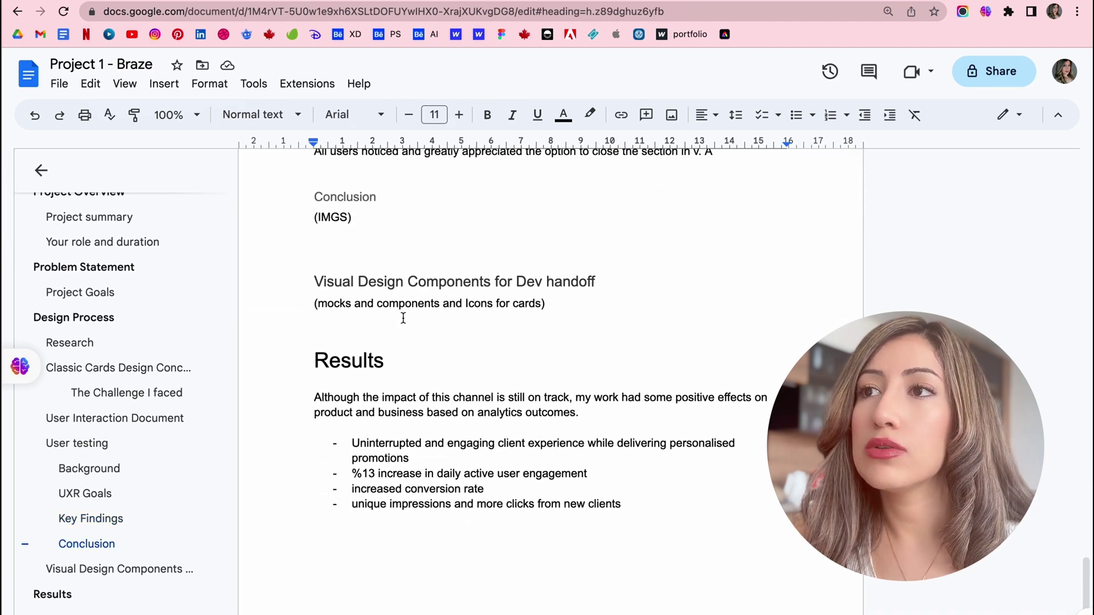
{"action": "left_click_drag", "start_coordinate": [315, 190], "coordinate": [425, 202]}
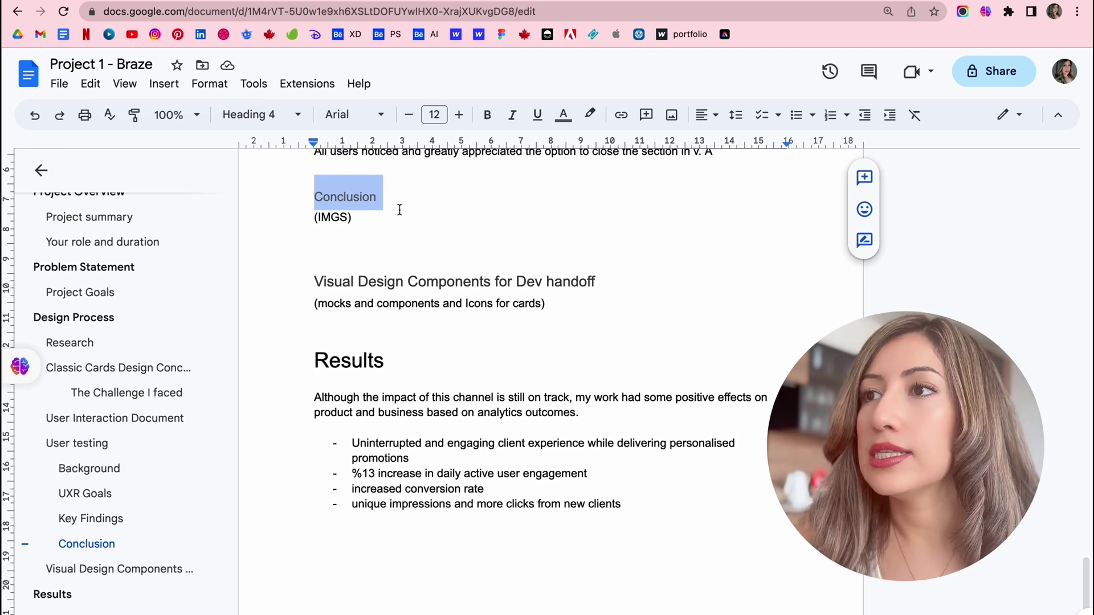
{"action": "scroll", "coordinate": [399, 210], "scroll_direction": "down", "scroll_amount": 2}
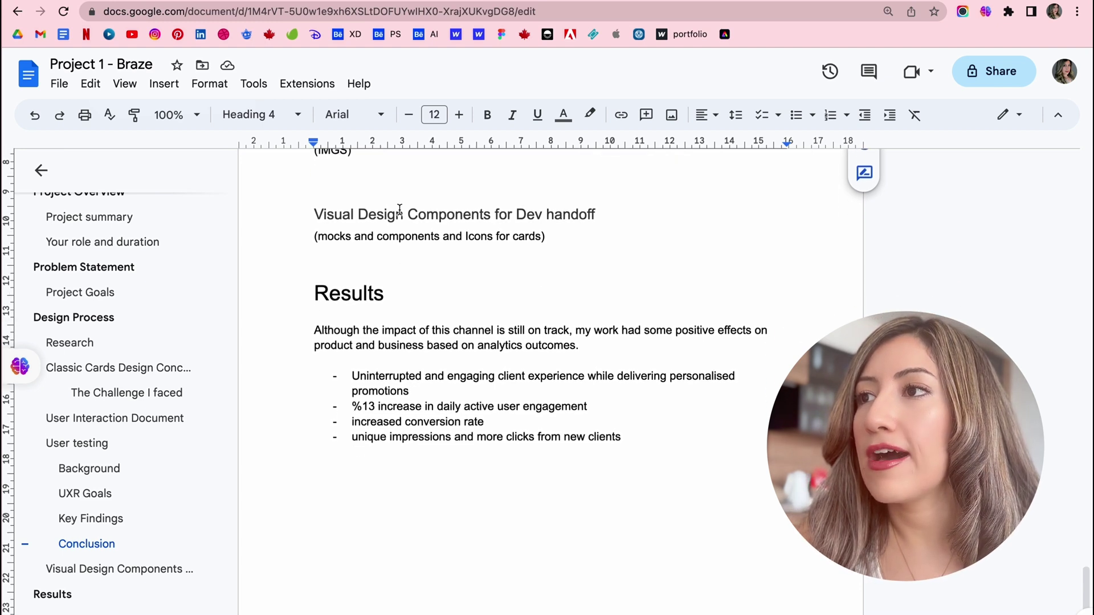
- Apply Heading 3 to the 'Visual Design Components for Dev handoff' heading
{"action": "left_click", "coordinate": [303, 210]}
{"action": "left_click_drag", "start_coordinate": [304, 210], "coordinate": [595, 222]}
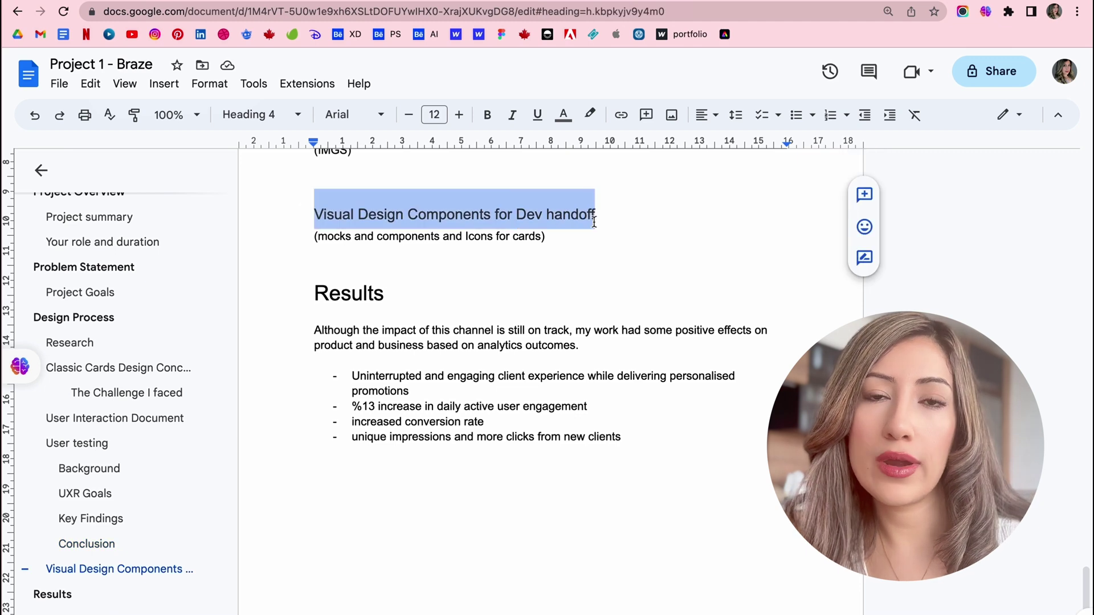
{"action": "key", "text": "ctrl+alt+3"}
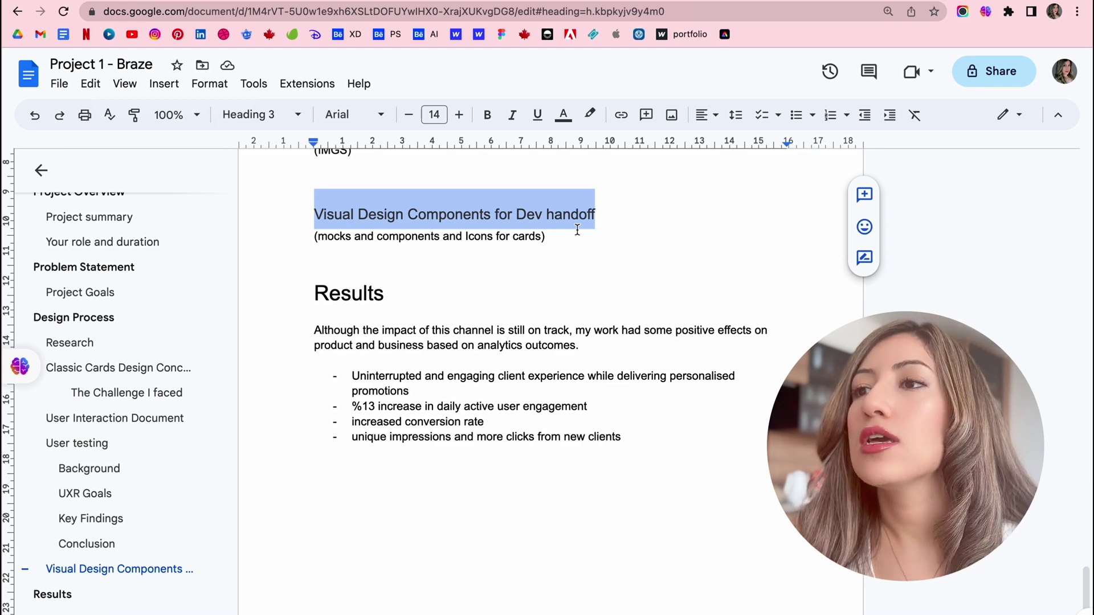
- Highlight the mocks and components note text beneath that heading
{"action": "scroll", "coordinate": [578, 229], "scroll_direction": "down", "scroll_amount": 1}
{"action": "left_click", "coordinate": [355, 218]}
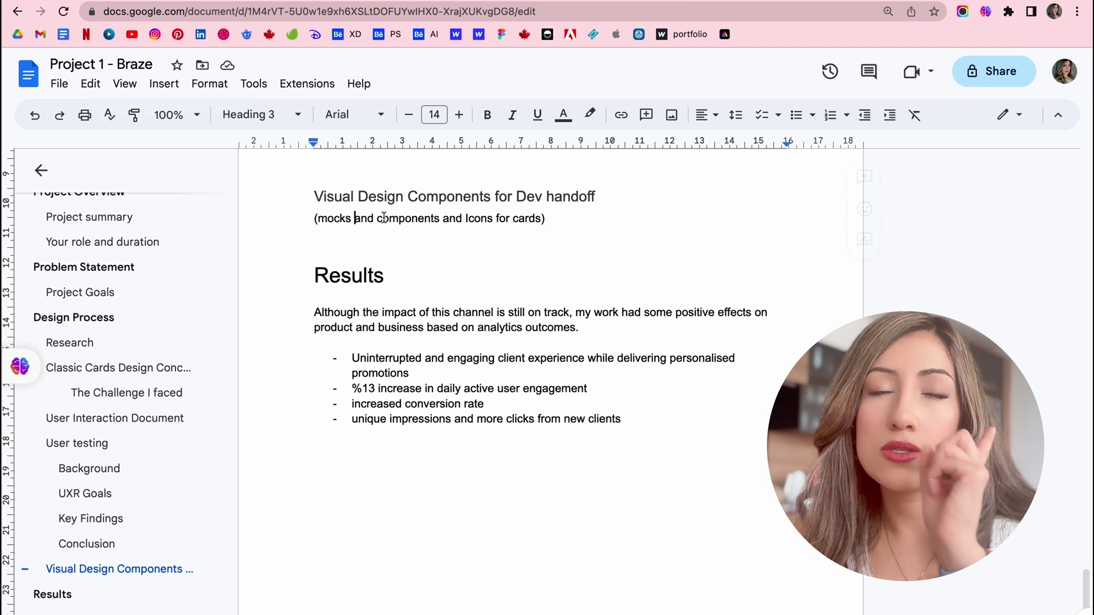
{"action": "left_click_drag", "start_coordinate": [384, 218], "coordinate": [575, 222]}
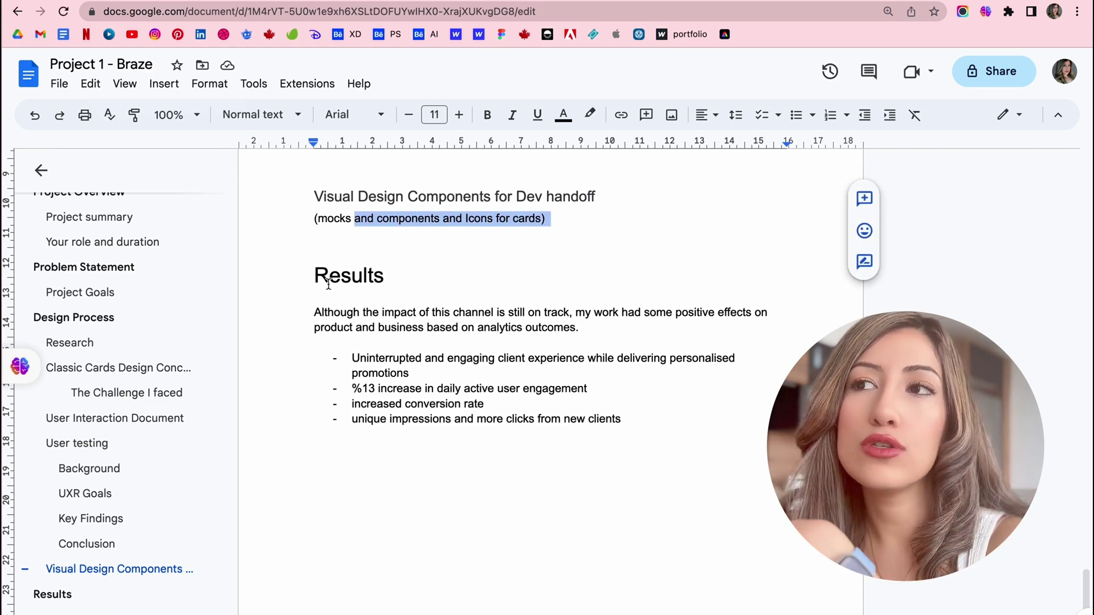
- Scroll further down the Braze case study outline in Google Docs
{"action": "scroll", "coordinate": [329, 285], "scroll_direction": "down", "scroll_amount": 2}
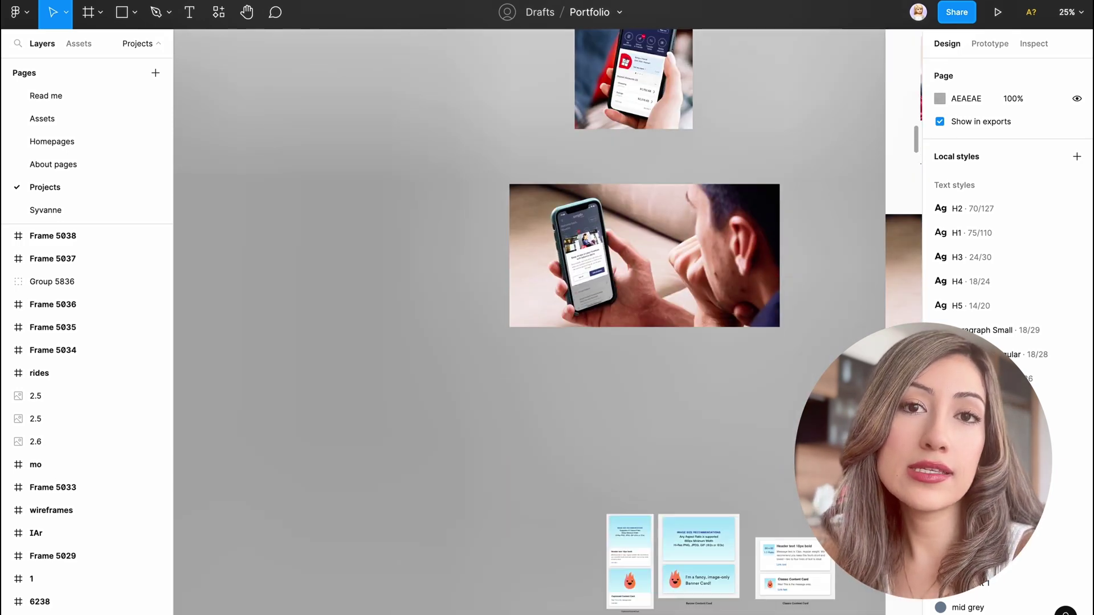
{"action": "scroll", "coordinate": [547, 319], "scroll_direction": "down", "scroll_amount": 10}
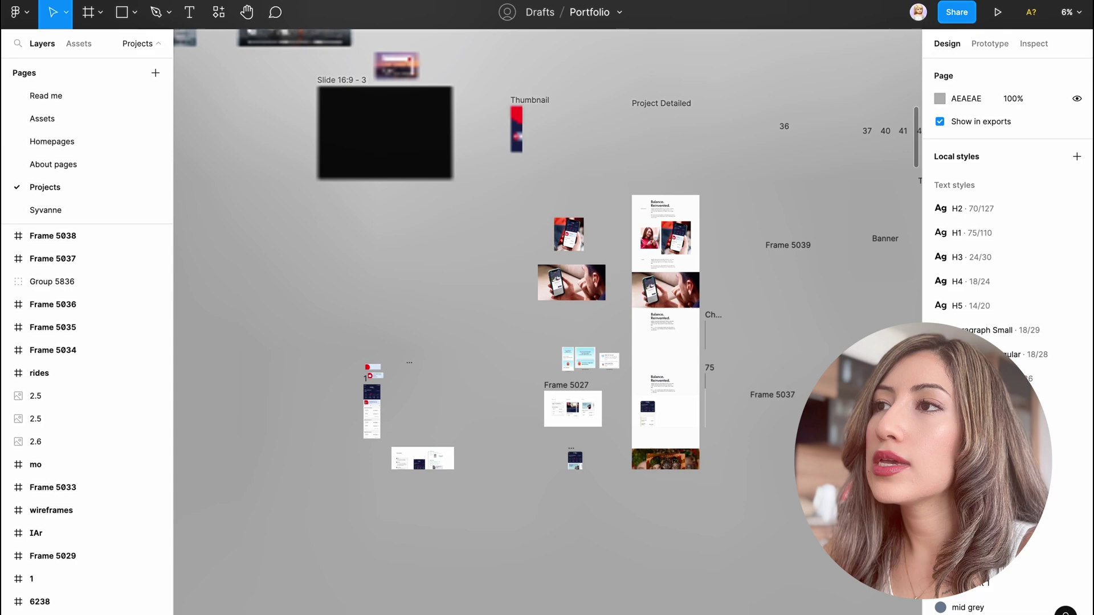
{"action": "scroll", "coordinate": [881, 205], "scroll_direction": "up", "scroll_amount": 10}
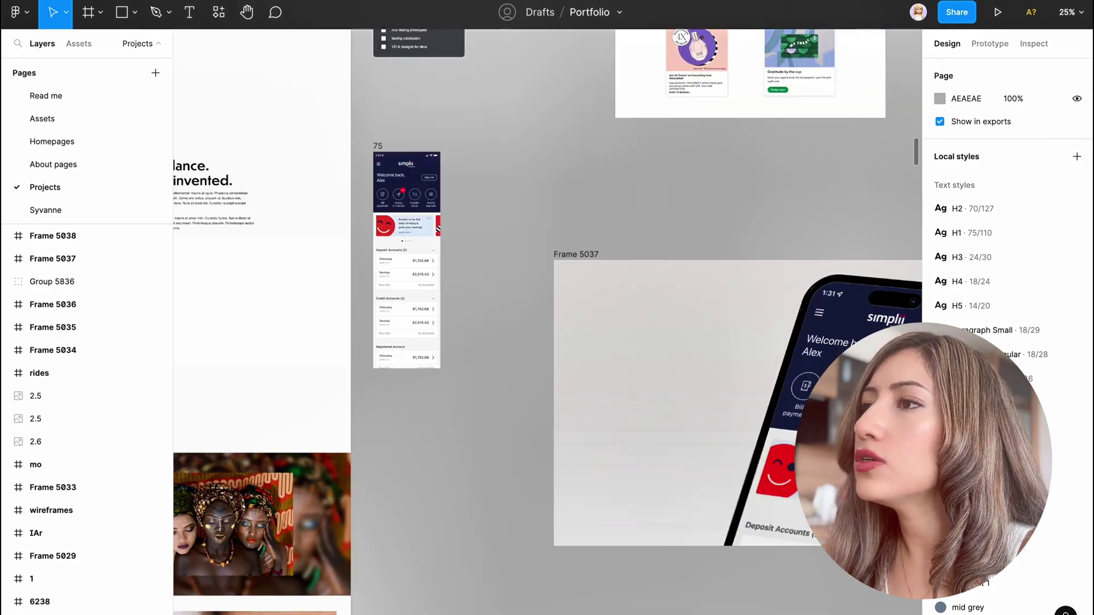
{"action": "scroll", "coordinate": [755, 316], "scroll_direction": "down", "scroll_amount": 5}
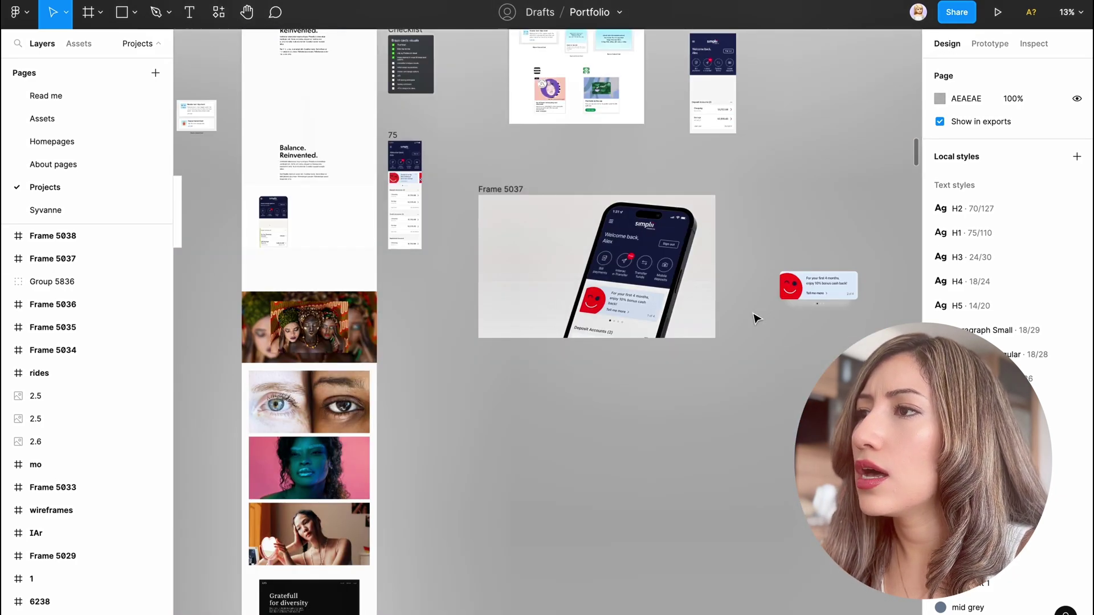
{"action": "scroll", "coordinate": [755, 318], "scroll_direction": "up", "scroll_amount": 3}
{"action": "scroll", "coordinate": [755, 318], "scroll_direction": "right", "scroll_amount": 2}
{"action": "scroll", "coordinate": [756, 318], "scroll_direction": "right", "scroll_amount": 8}
{"action": "scroll", "coordinate": [755, 318], "scroll_direction": "up", "scroll_amount": 3}
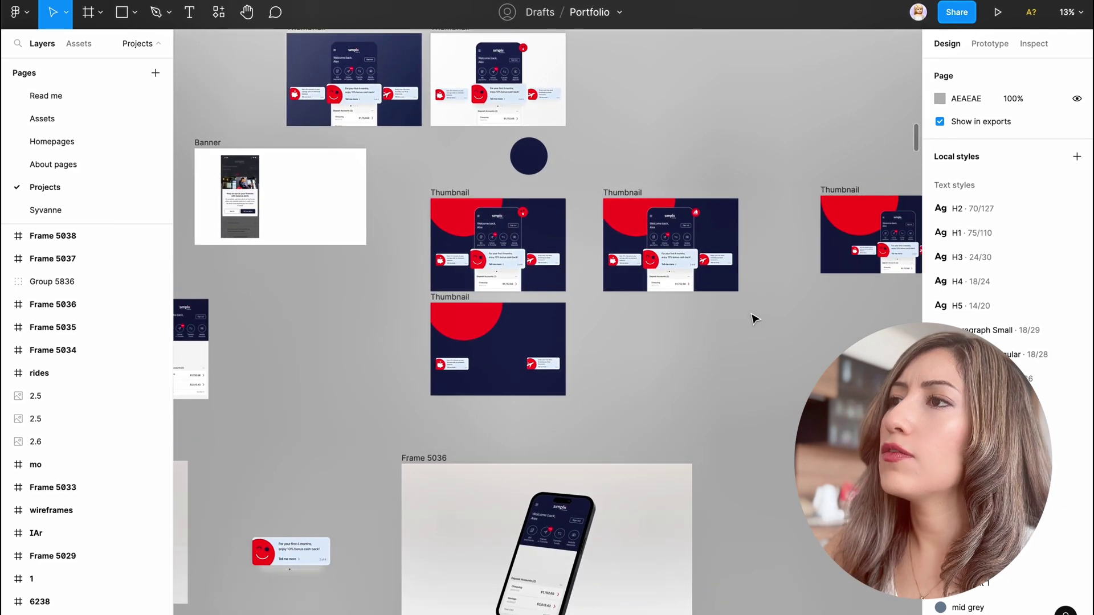
{"action": "scroll", "coordinate": [755, 318], "scroll_direction": "up", "scroll_amount": 3}
{"action": "scroll", "coordinate": [755, 318], "scroll_direction": "right", "scroll_amount": 5}
{"action": "scroll", "coordinate": [755, 318], "scroll_direction": "left", "scroll_amount": 8}
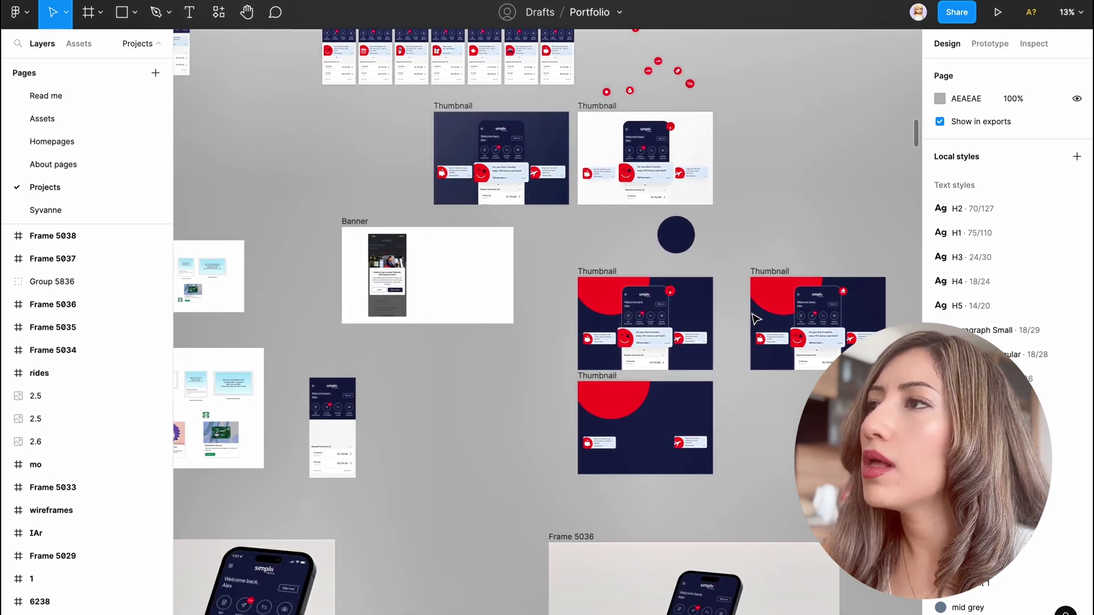
{"action": "scroll", "coordinate": [755, 318], "scroll_direction": "right", "scroll_amount": 3}
{"action": "scroll", "coordinate": [755, 318], "scroll_direction": "down", "scroll_amount": 2}
{"action": "scroll", "coordinate": [755, 318], "scroll_direction": "up", "scroll_amount": 2}
{"action": "scroll", "coordinate": [756, 318], "scroll_direction": "right", "scroll_amount": 3}
{"action": "scroll", "coordinate": [755, 318], "scroll_direction": "left", "scroll_amount": 10}
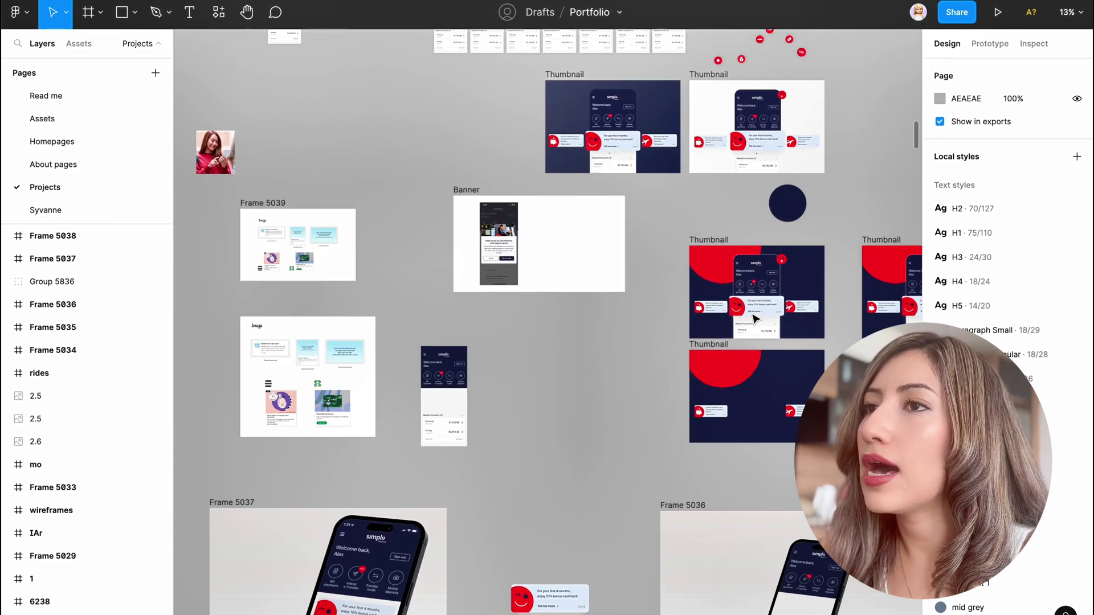
{"action": "scroll", "coordinate": [755, 318], "scroll_direction": "up", "scroll_amount": 1}
{"action": "scroll", "coordinate": [755, 318], "scroll_direction": "up", "scroll_amount": 4}
{"action": "scroll", "coordinate": [755, 318], "scroll_direction": "left", "scroll_amount": 1}
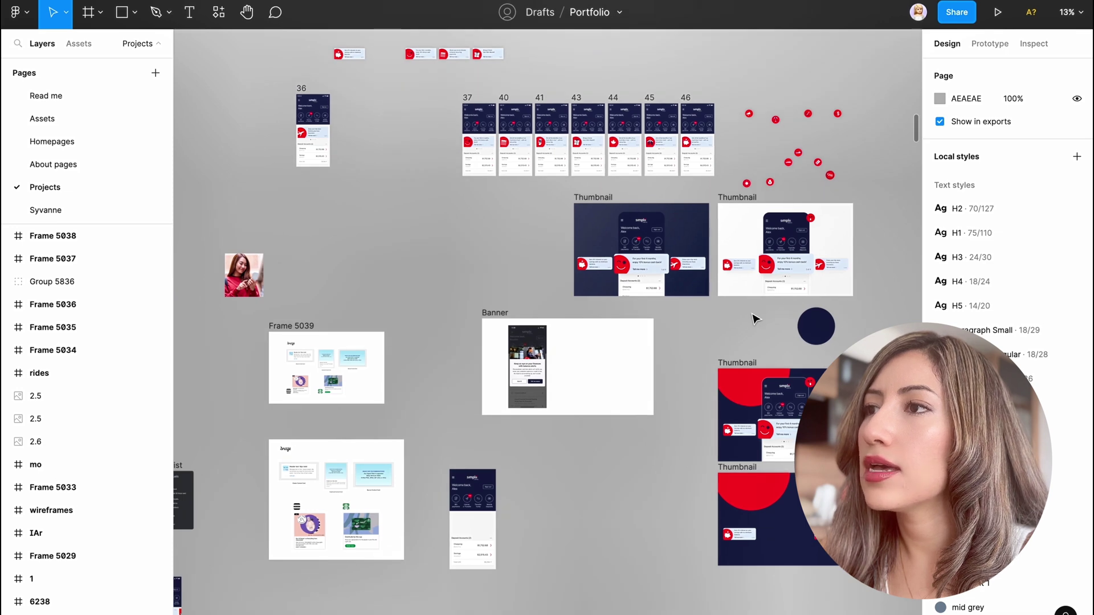
{"action": "scroll", "coordinate": [755, 318], "scroll_direction": "left", "scroll_amount": 10}
{"action": "scroll", "coordinate": [755, 318], "scroll_direction": "up", "scroll_amount": 1}
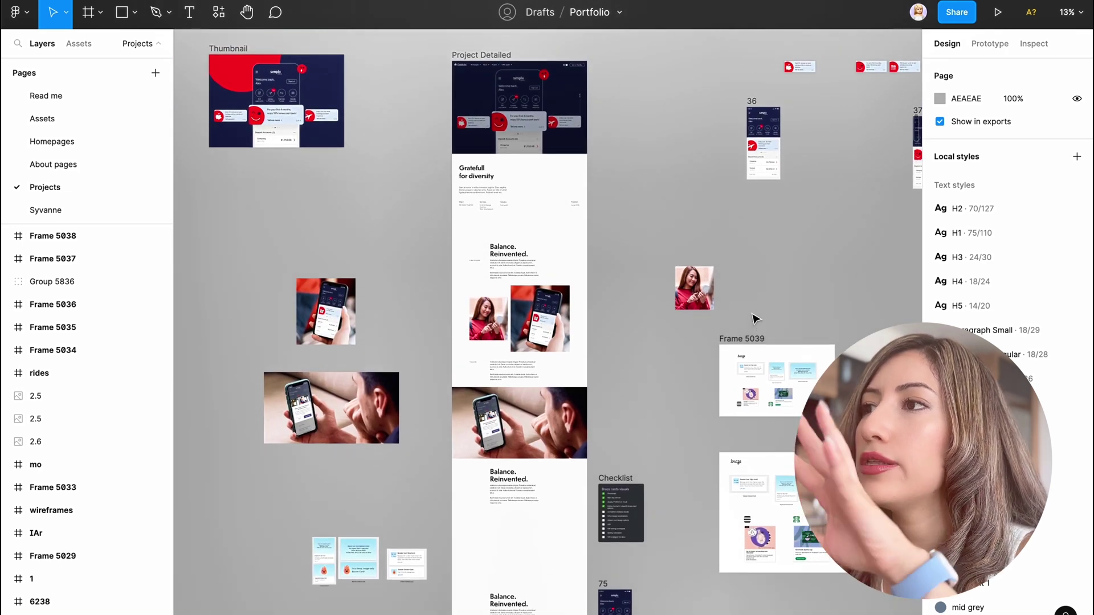
{"action": "scroll", "coordinate": [756, 318], "scroll_direction": "left", "scroll_amount": 3}
{"action": "scroll", "coordinate": [755, 318], "scroll_direction": "up", "scroll_amount": 1}
{"action": "scroll", "coordinate": [755, 318], "scroll_direction": "up", "scroll_amount": 3}
{"action": "scroll", "coordinate": [756, 318], "scroll_direction": "down", "scroll_amount": 1}
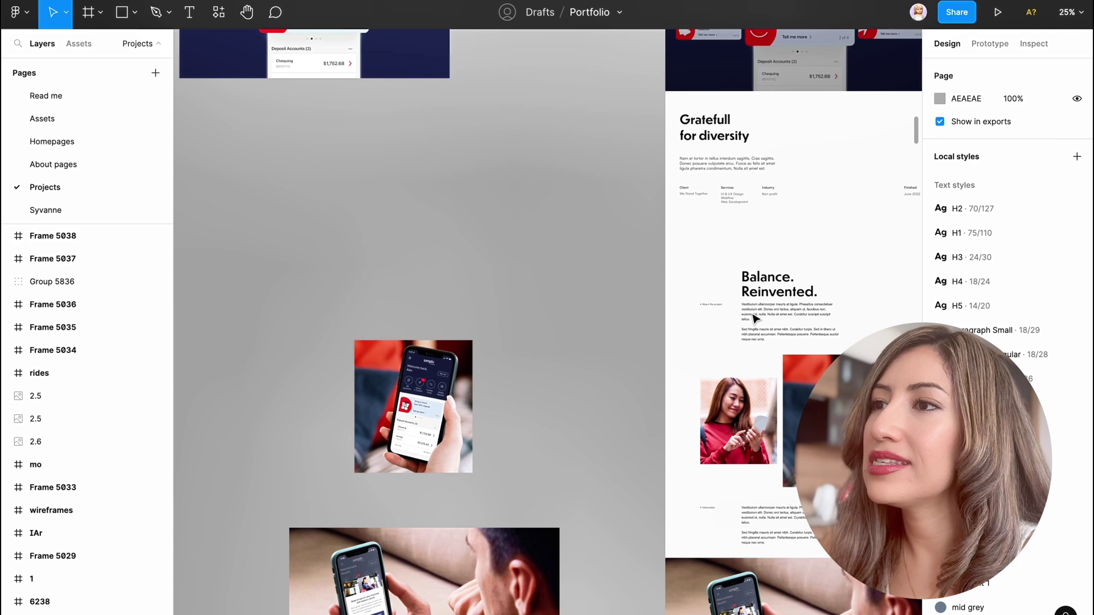
{"action": "scroll", "coordinate": [754, 317], "scroll_direction": "left", "scroll_amount": 5}
{"action": "scroll", "coordinate": [753, 318], "scroll_direction": "down", "scroll_amount": 5}
{"action": "scroll", "coordinate": [753, 317], "scroll_direction": "up", "scroll_amount": 3}
{"action": "scroll", "coordinate": [754, 318], "scroll_direction": "up", "scroll_amount": 5}
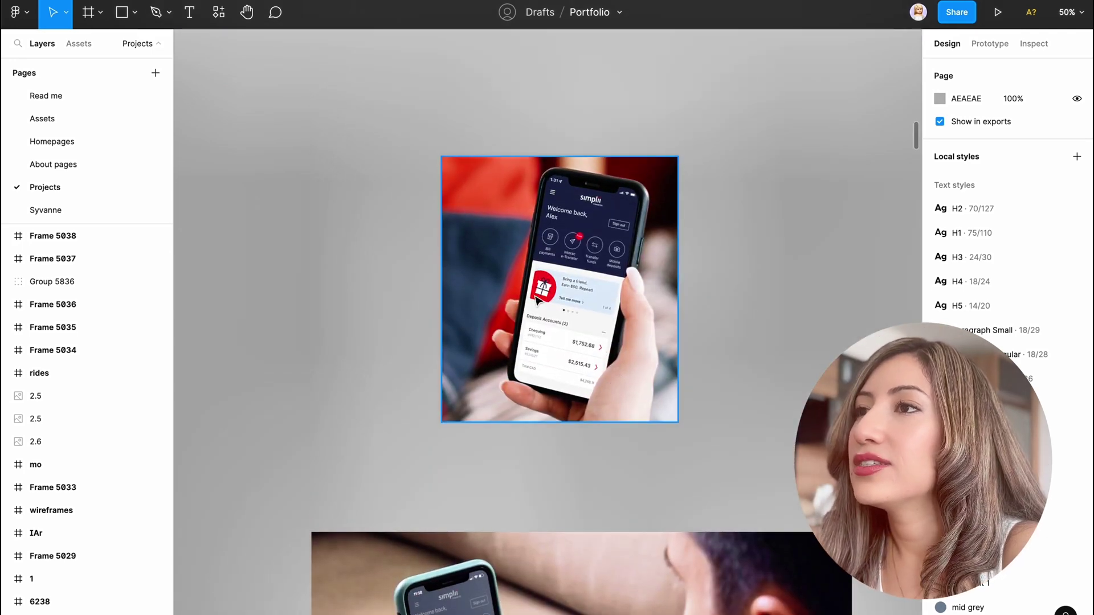
{"action": "scroll", "coordinate": [621, 463], "scroll_direction": "down", "scroll_amount": 5}
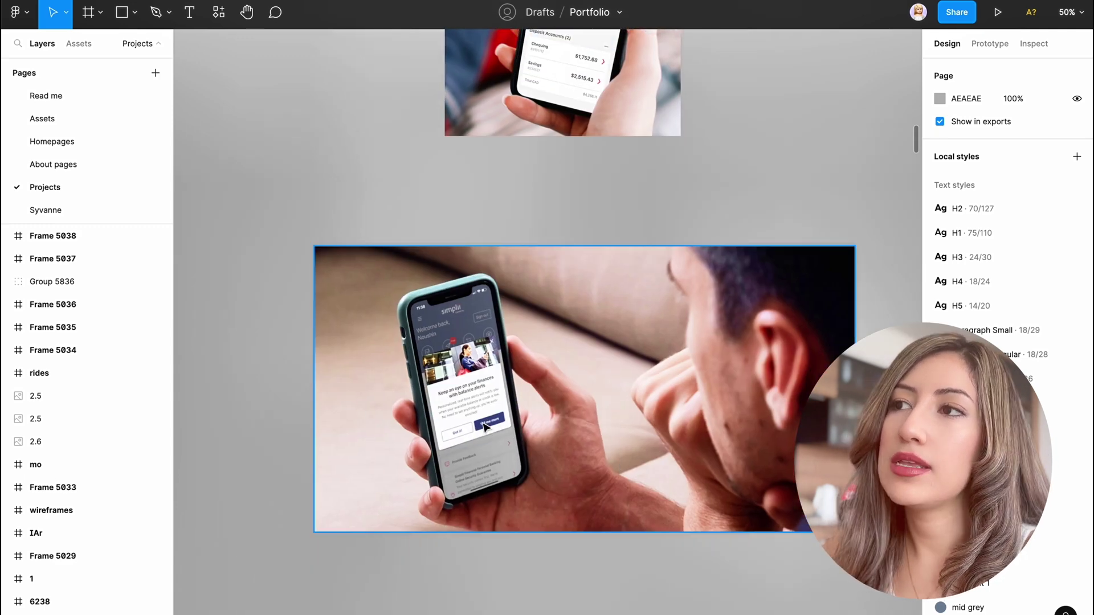
{"action": "scroll", "coordinate": [485, 427], "scroll_direction": "down", "scroll_amount": 3}
{"action": "scroll", "coordinate": [501, 433], "scroll_direction": "right", "scroll_amount": 5}
{"action": "scroll", "coordinate": [504, 436], "scroll_direction": "up", "scroll_amount": 3}
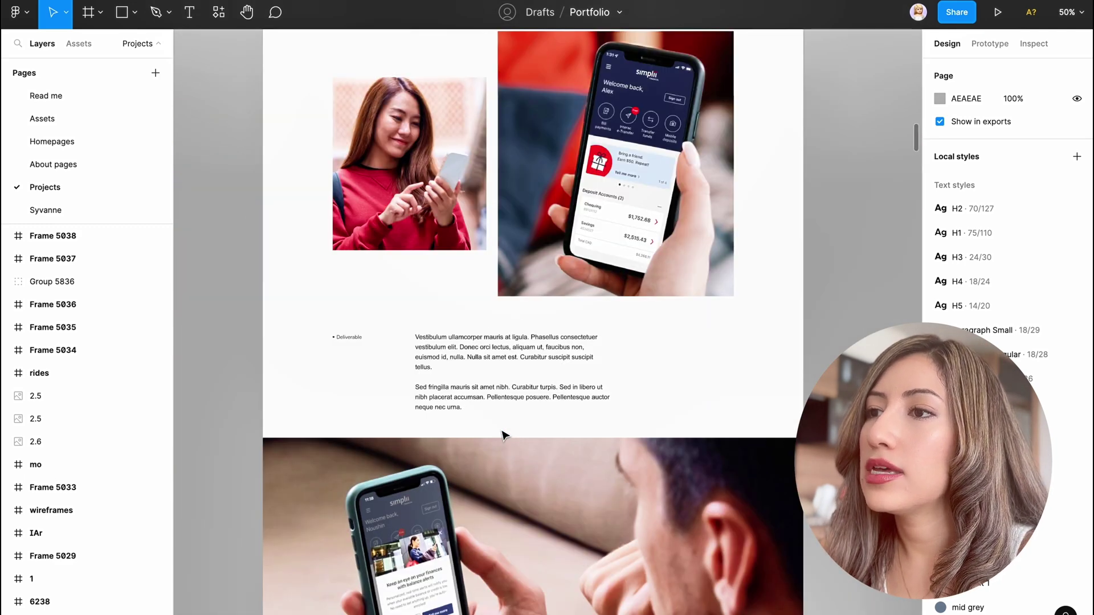
{"action": "scroll", "coordinate": [504, 436], "scroll_direction": "down", "scroll_amount": 5}
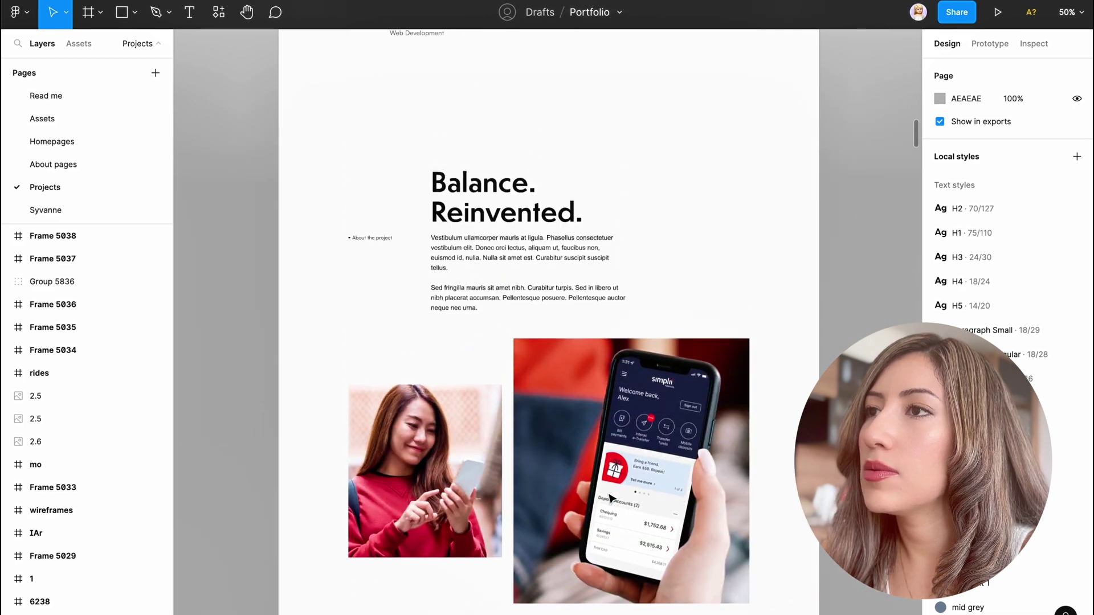
{"action": "scroll", "coordinate": [611, 499], "scroll_direction": "down", "scroll_amount": 3}
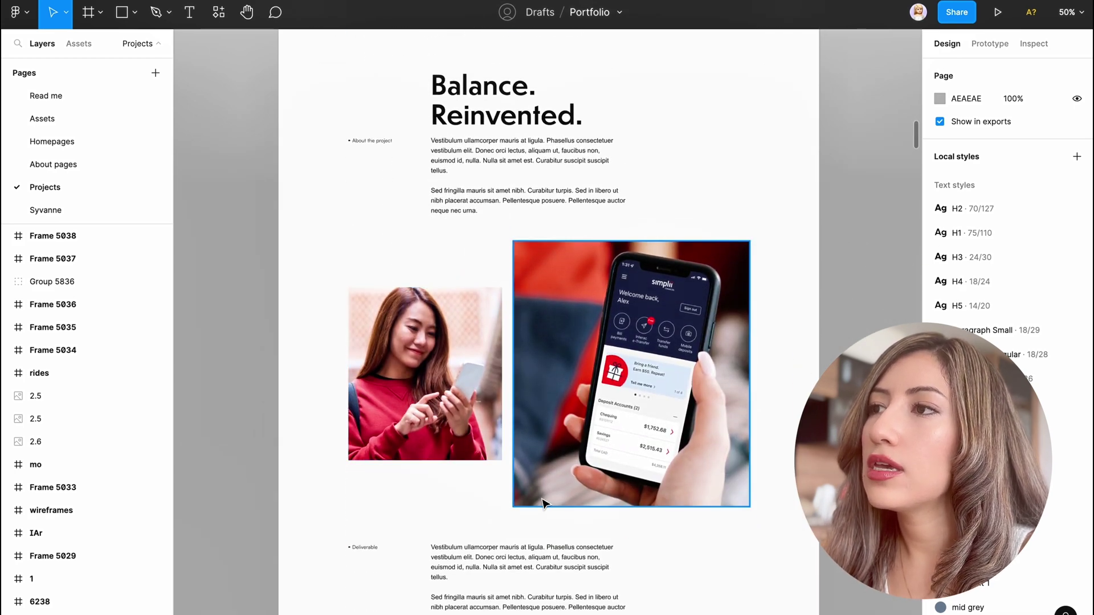
{"action": "scroll", "coordinate": [542, 503], "scroll_direction": "up", "scroll_amount": 10}
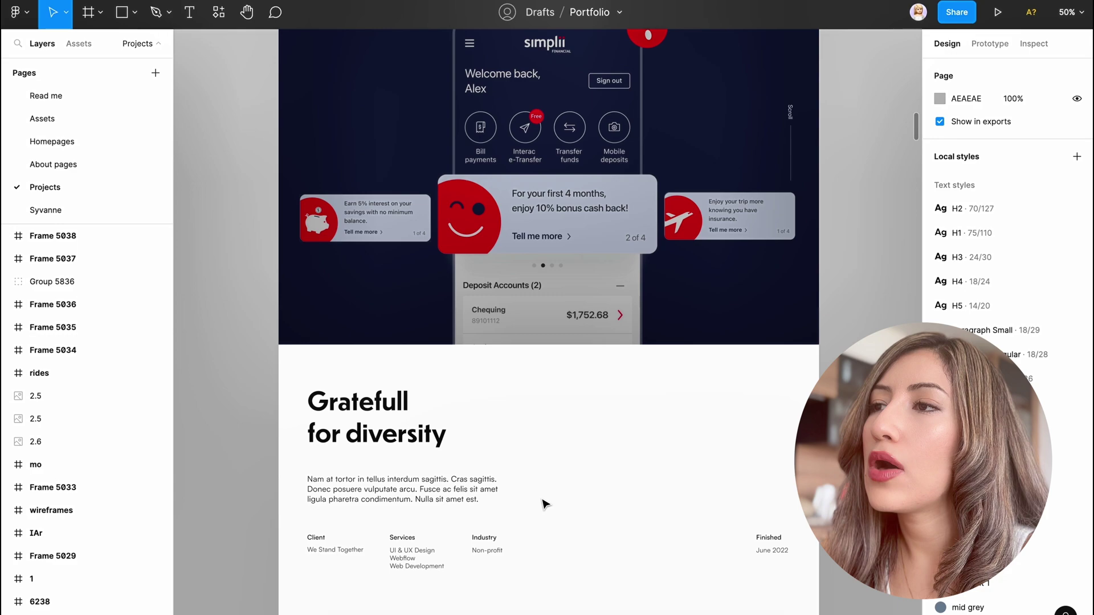
{"action": "scroll", "coordinate": [544, 504], "scroll_direction": "down", "scroll_amount": 3}
{"action": "scroll", "coordinate": [544, 504], "scroll_direction": "down", "scroll_amount": 10}
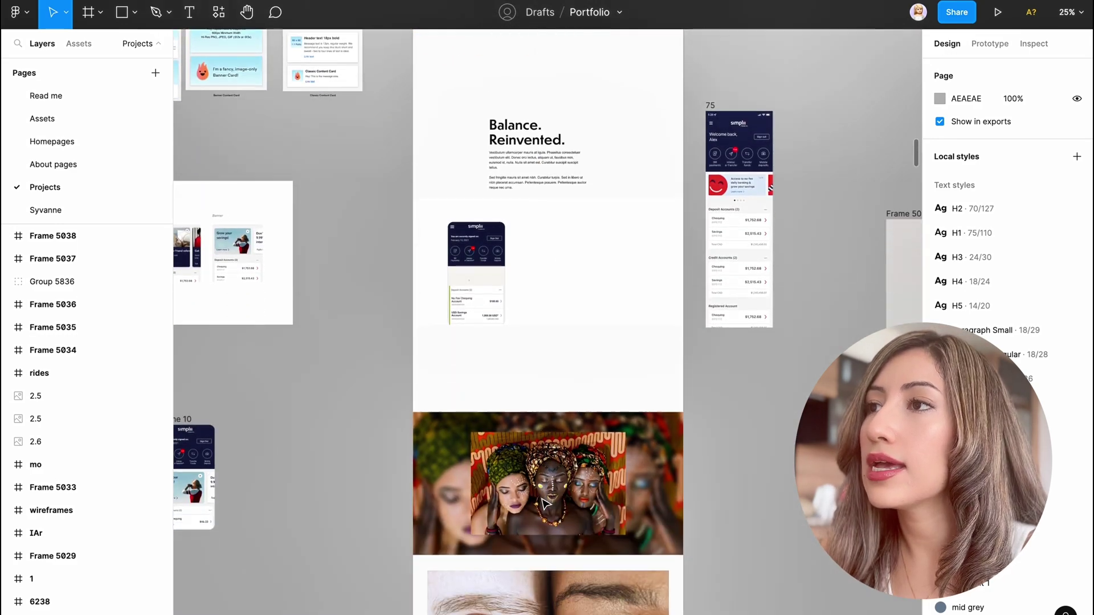
{"action": "scroll", "coordinate": [544, 504], "scroll_direction": "down", "scroll_amount": 10}
{"action": "scroll", "coordinate": [544, 504], "scroll_direction": "down", "scroll_amount": 3}
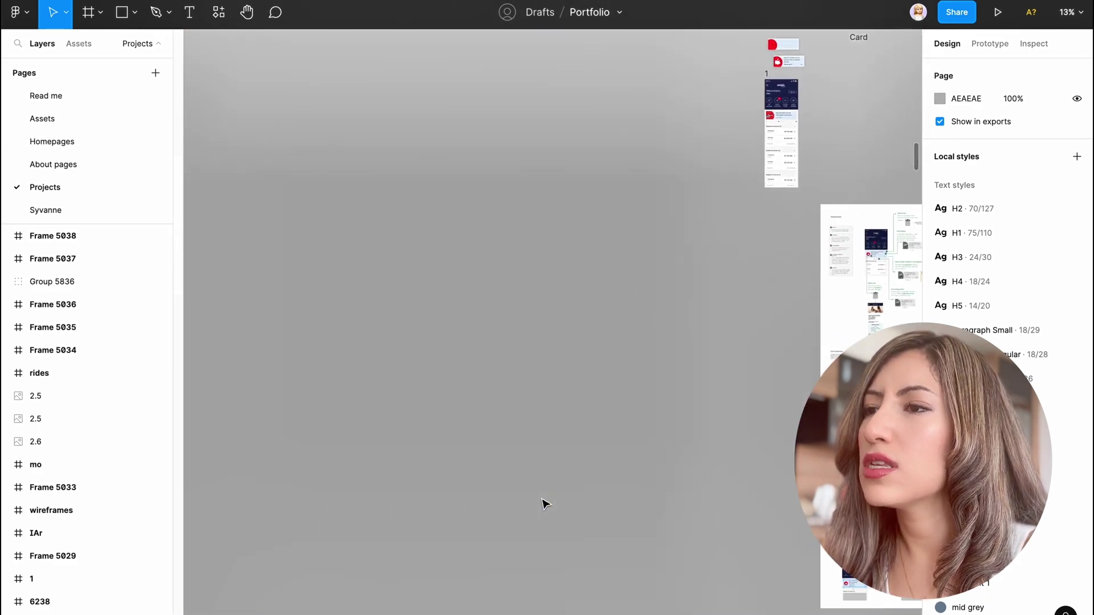
{"action": "scroll", "coordinate": [545, 504], "scroll_direction": "right", "scroll_amount": 4}
{"action": "scroll", "coordinate": [545, 504], "scroll_direction": "down", "scroll_amount": 10}
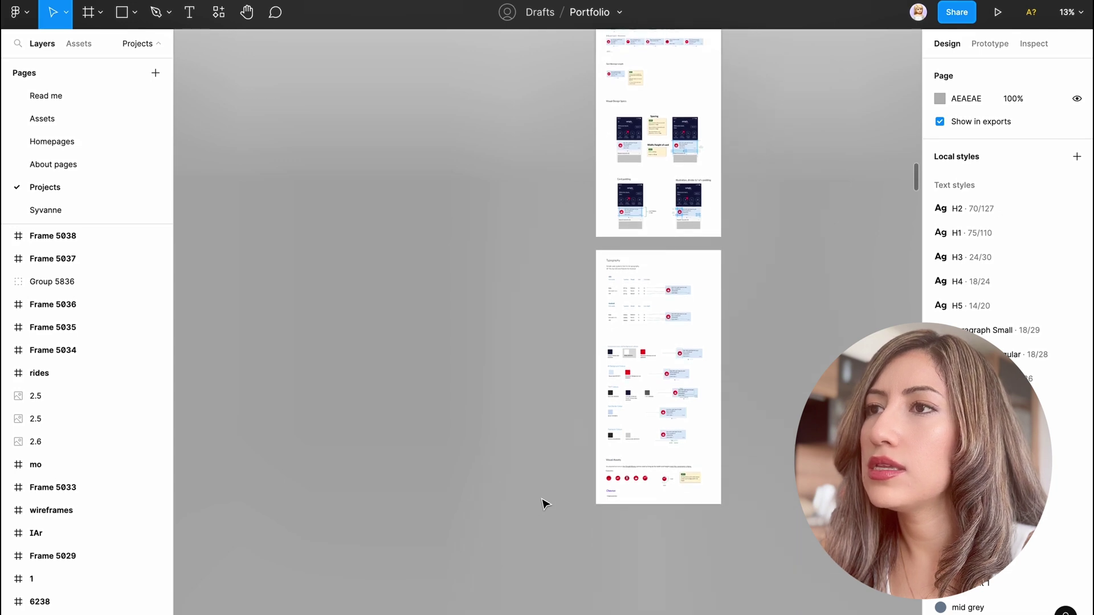
{"action": "scroll", "coordinate": [544, 504], "scroll_direction": "left", "scroll_amount": 10}
{"action": "scroll", "coordinate": [544, 504], "scroll_direction": "down", "scroll_amount": 5}
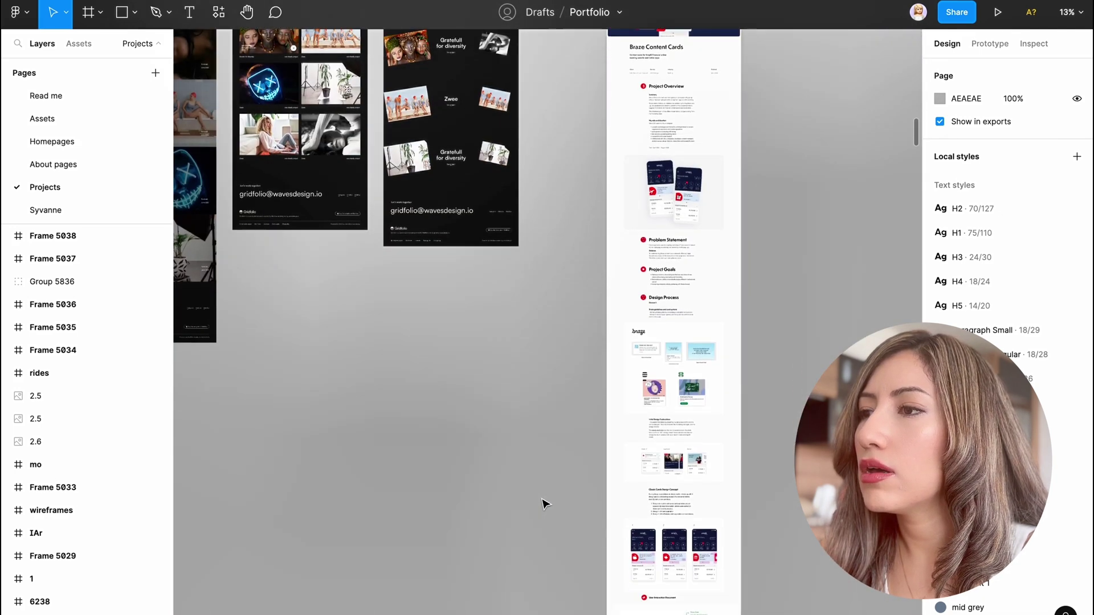
{"action": "scroll", "coordinate": [544, 504], "scroll_direction": "up", "scroll_amount": 10}
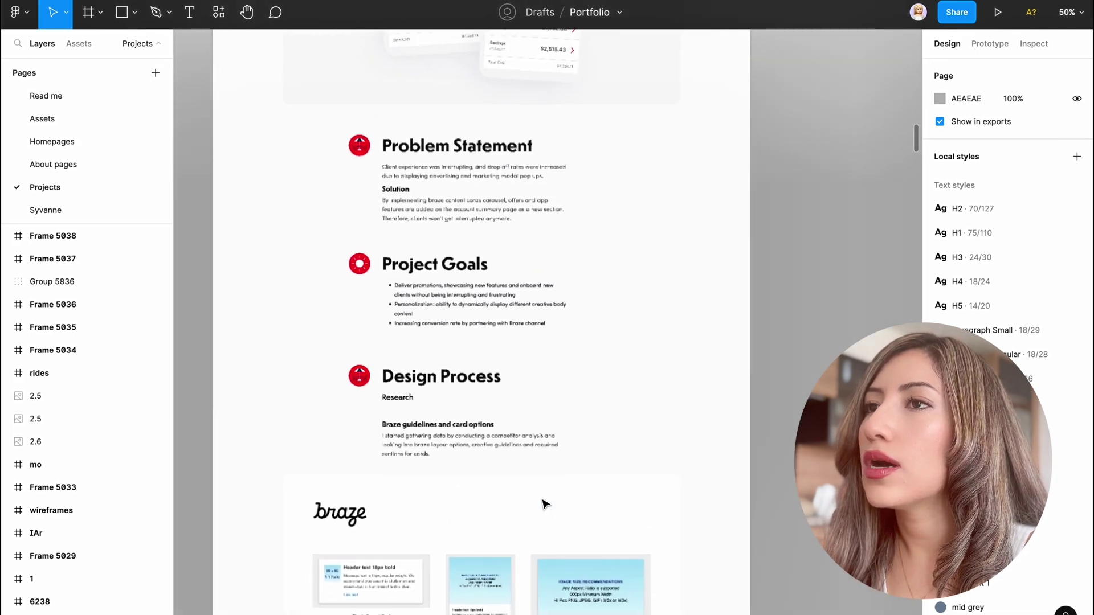
{"action": "scroll", "coordinate": [544, 503], "scroll_direction": "left", "scroll_amount": 2}
{"action": "scroll", "coordinate": [544, 504], "scroll_direction": "up", "scroll_amount": 15}
{"action": "scroll", "coordinate": [545, 503], "scroll_direction": "down", "scroll_amount": 12}
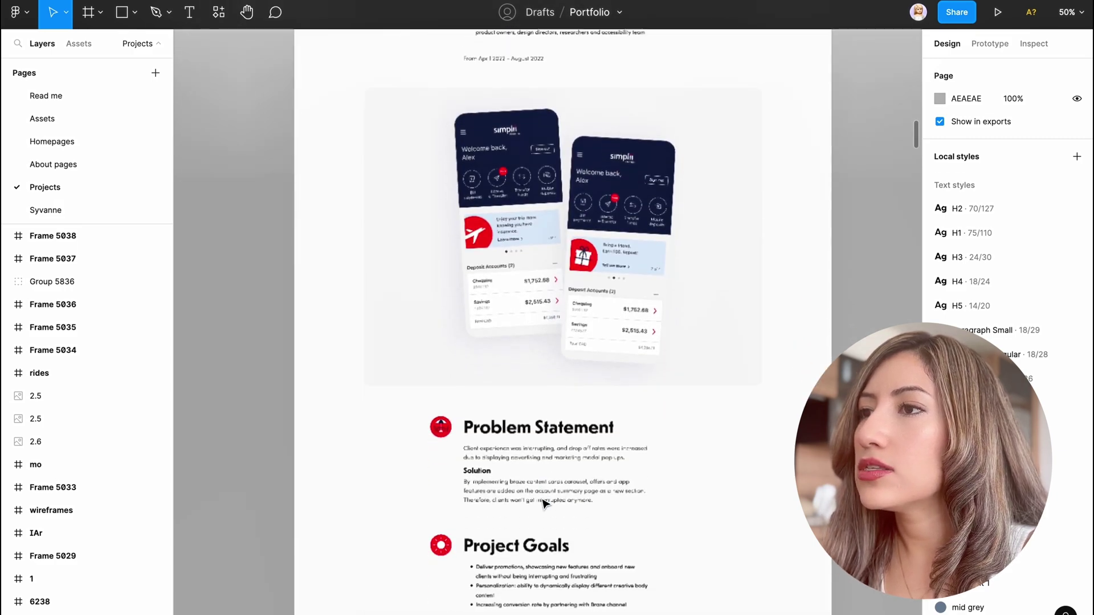
{"action": "scroll", "coordinate": [543, 500], "scroll_direction": "down", "scroll_amount": 10}
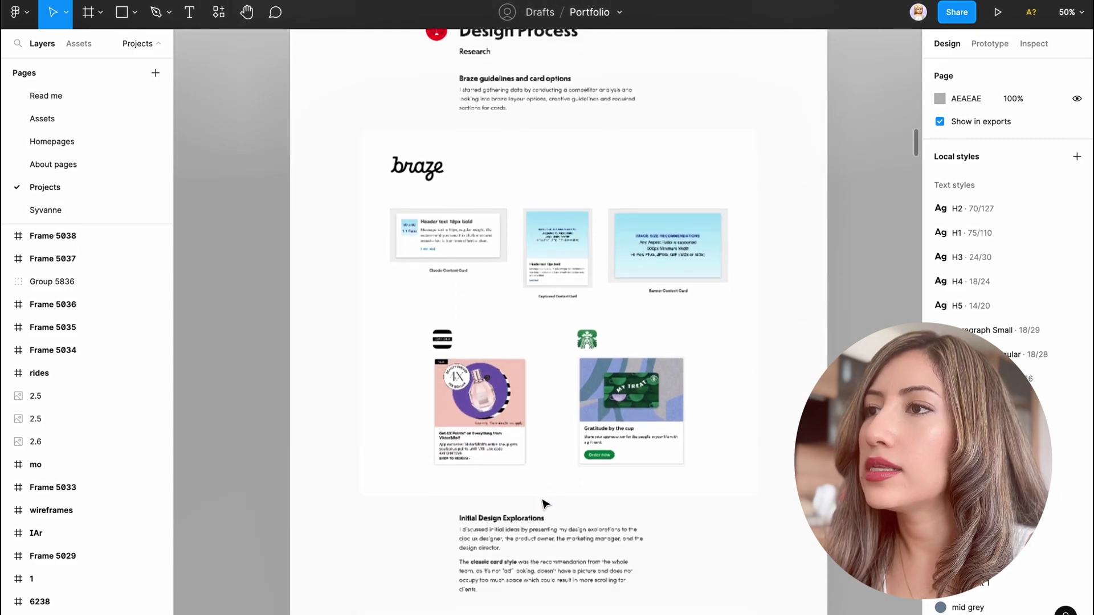
{"action": "scroll", "coordinate": [544, 504], "scroll_direction": "down", "scroll_amount": 10}
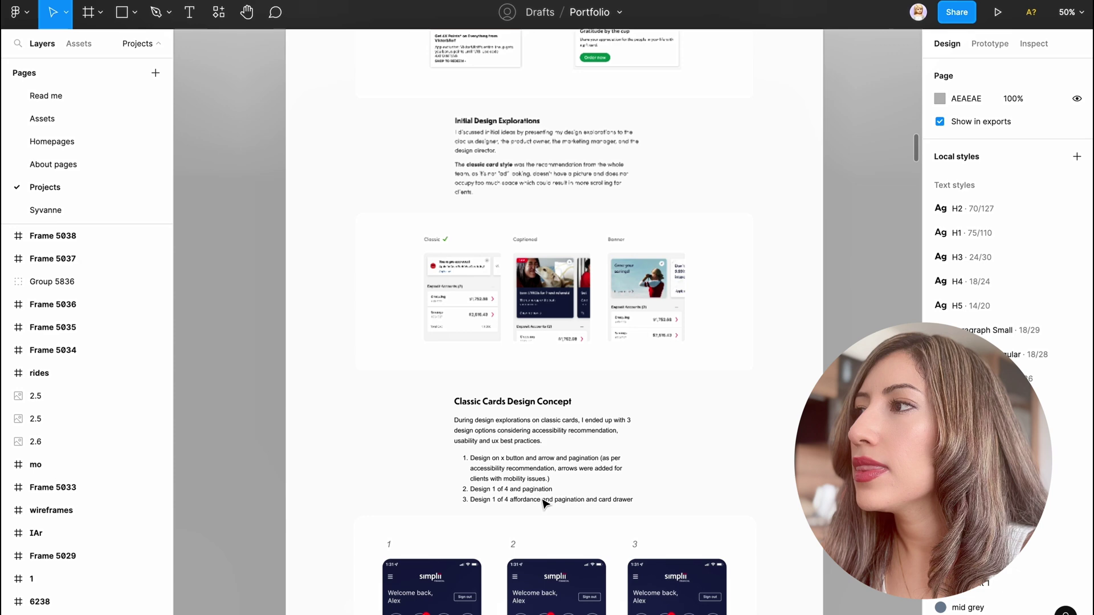
{"action": "scroll", "coordinate": [545, 504], "scroll_direction": "down", "scroll_amount": 5}
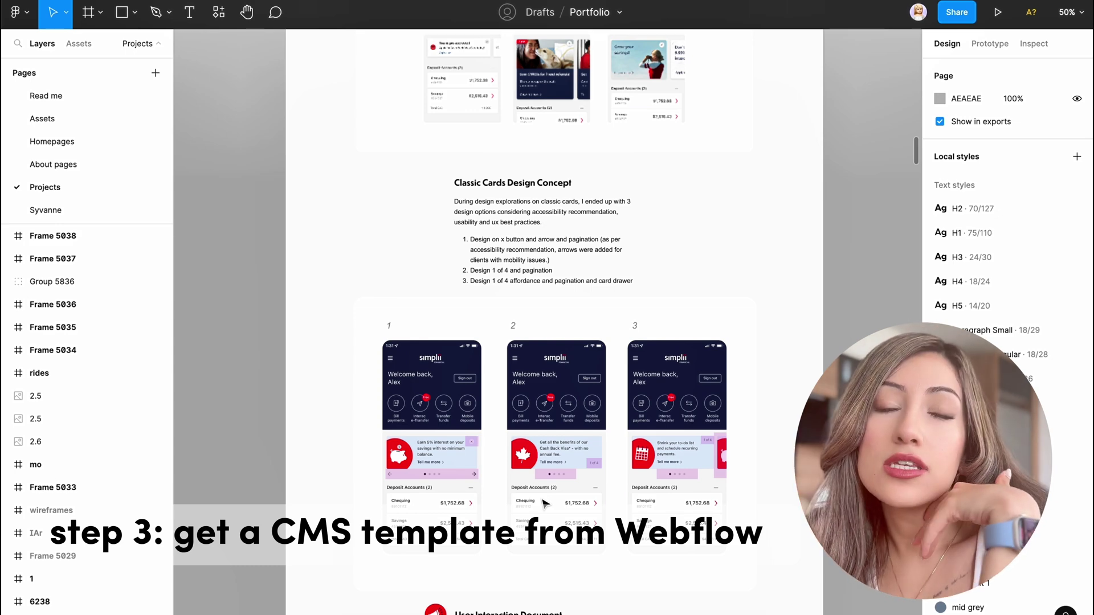
{"action": "scroll", "coordinate": [544, 503], "scroll_direction": "up", "scroll_amount": 1}
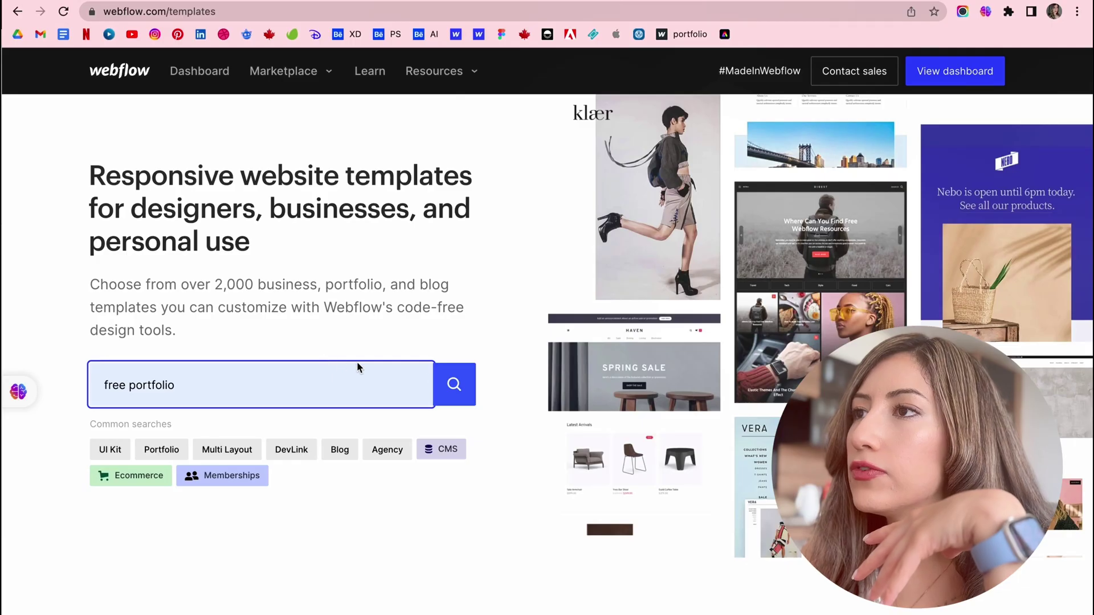
- Search for 'free portfolio' templates, preview Portfolio Starter, then return to the Webflow homepage
{"action": "left_click", "coordinate": [450, 390]}
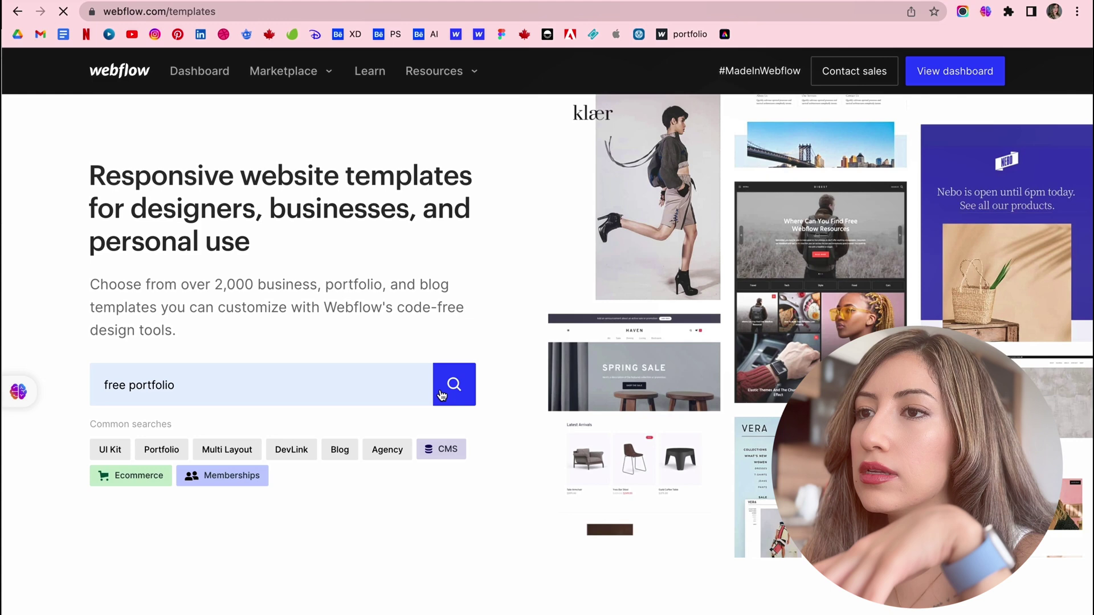
{"action": "scroll", "coordinate": [439, 393], "scroll_direction": "down", "scroll_amount": 5}
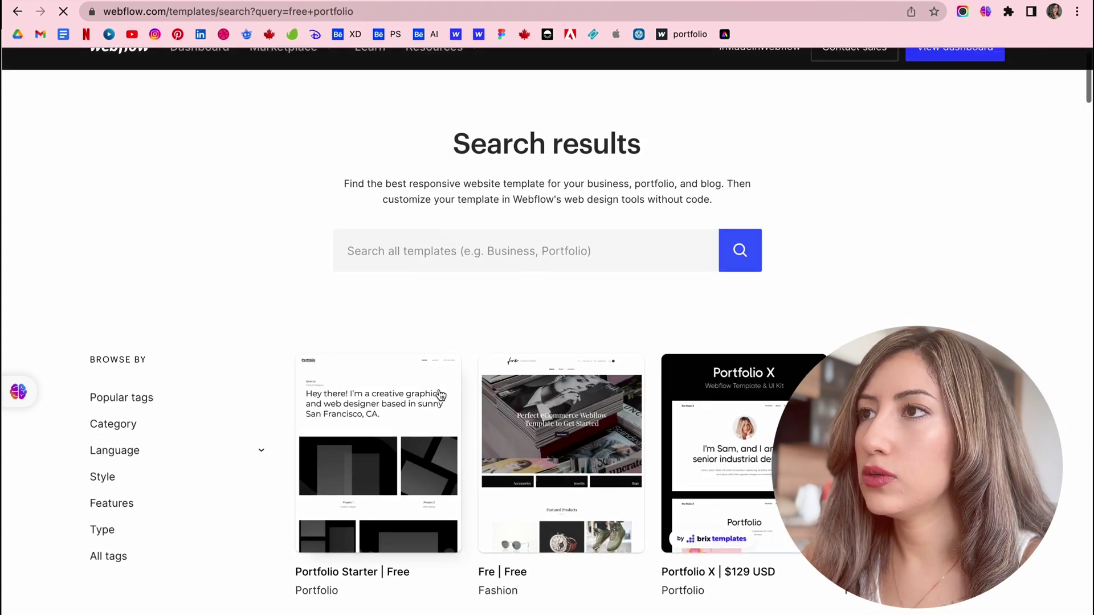
{"action": "left_click", "coordinate": [369, 280]}
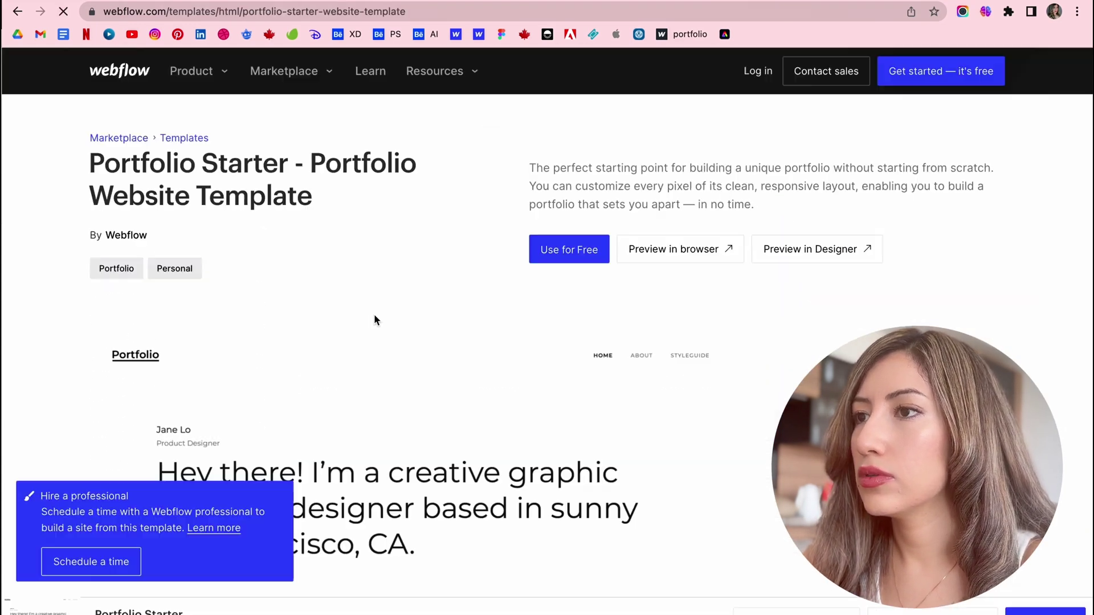
{"action": "scroll", "coordinate": [588, 436], "scroll_direction": "down", "scroll_amount": 3}
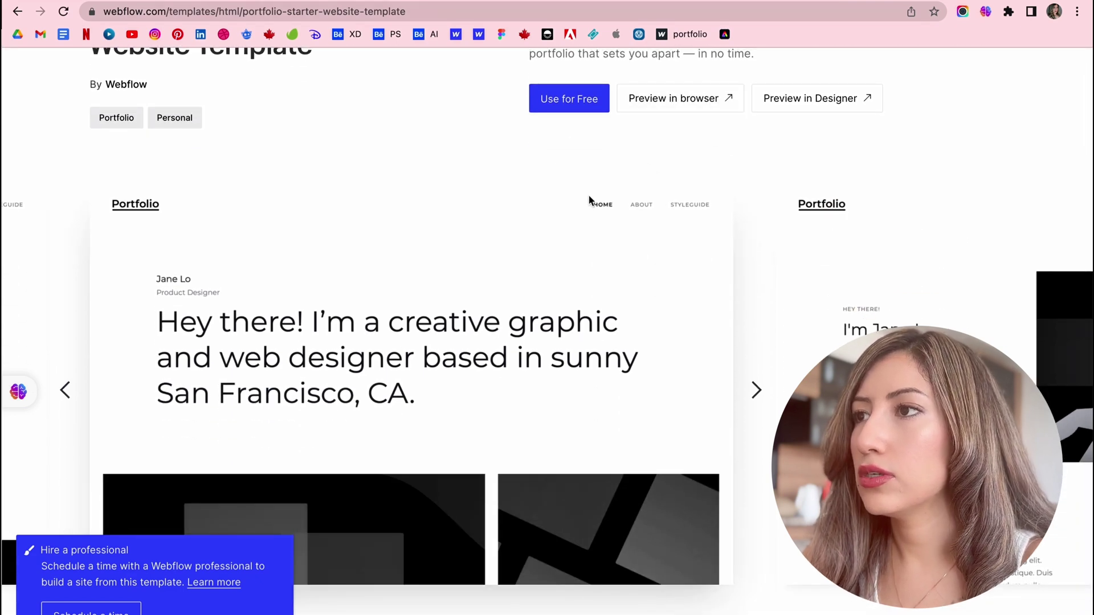
{"action": "scroll", "coordinate": [78, 212], "scroll_direction": "up", "scroll_amount": 3}
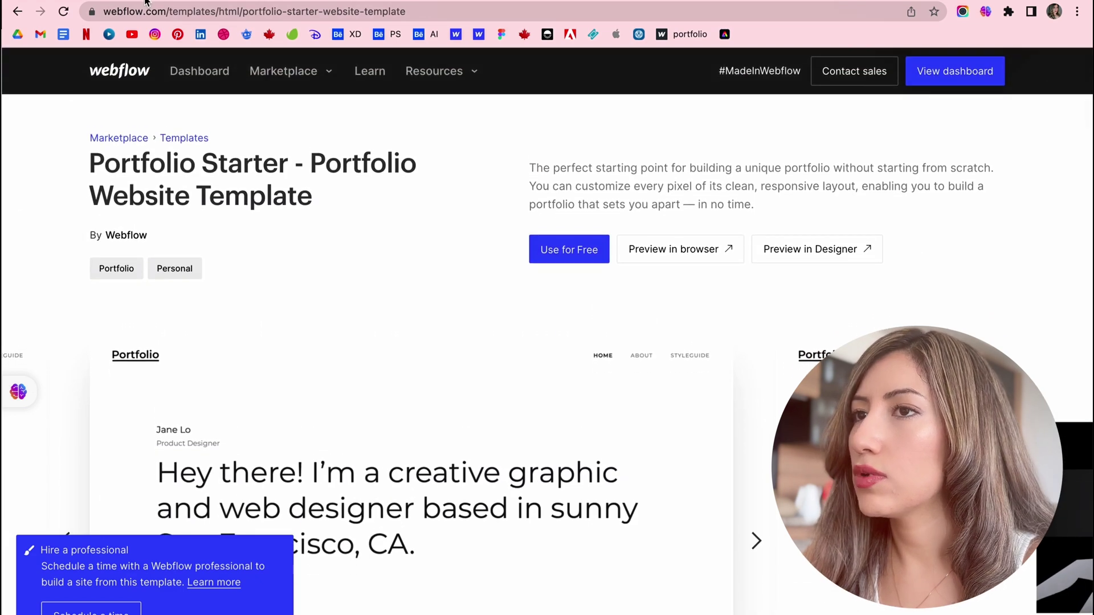
{"action": "left_click", "coordinate": [121, 72]}
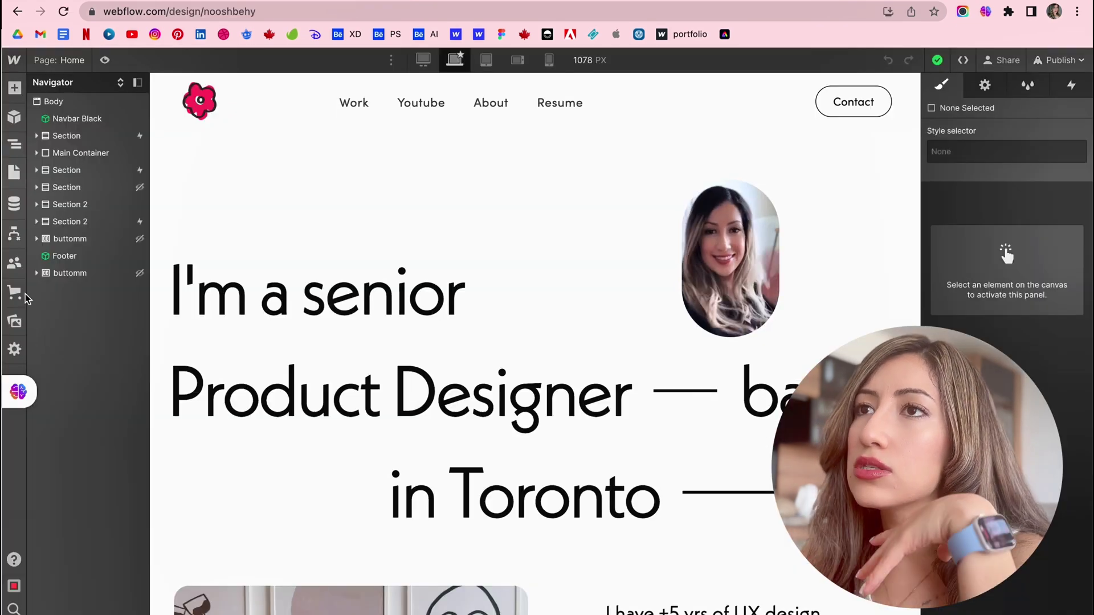
- Open the Projects collection from the site's CMS Collections panel
{"action": "left_click", "coordinate": [23, 211]}
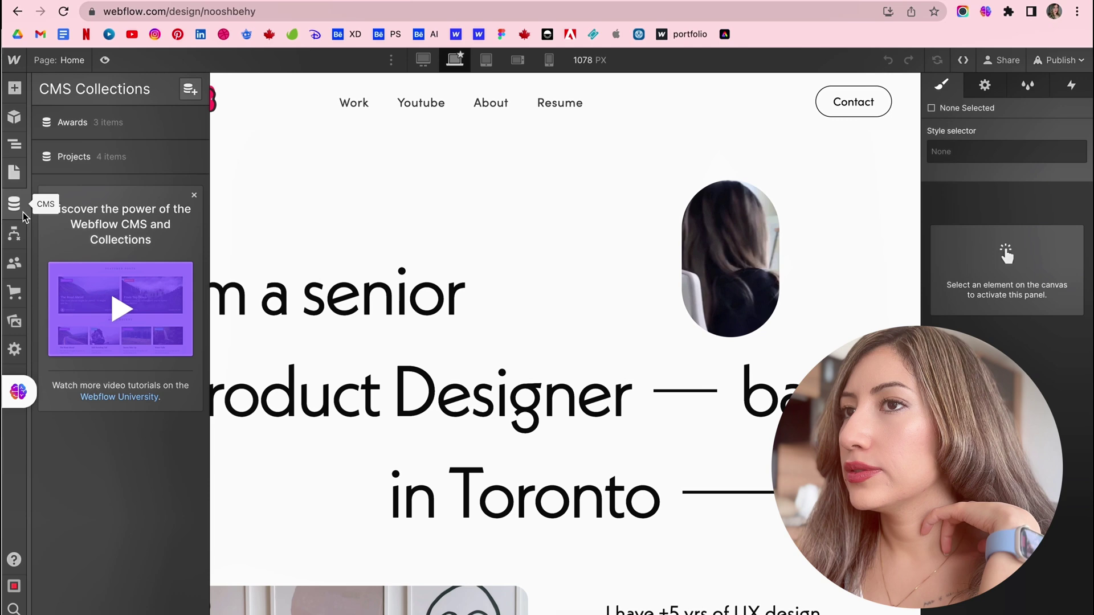
{"action": "left_click", "coordinate": [108, 163]}
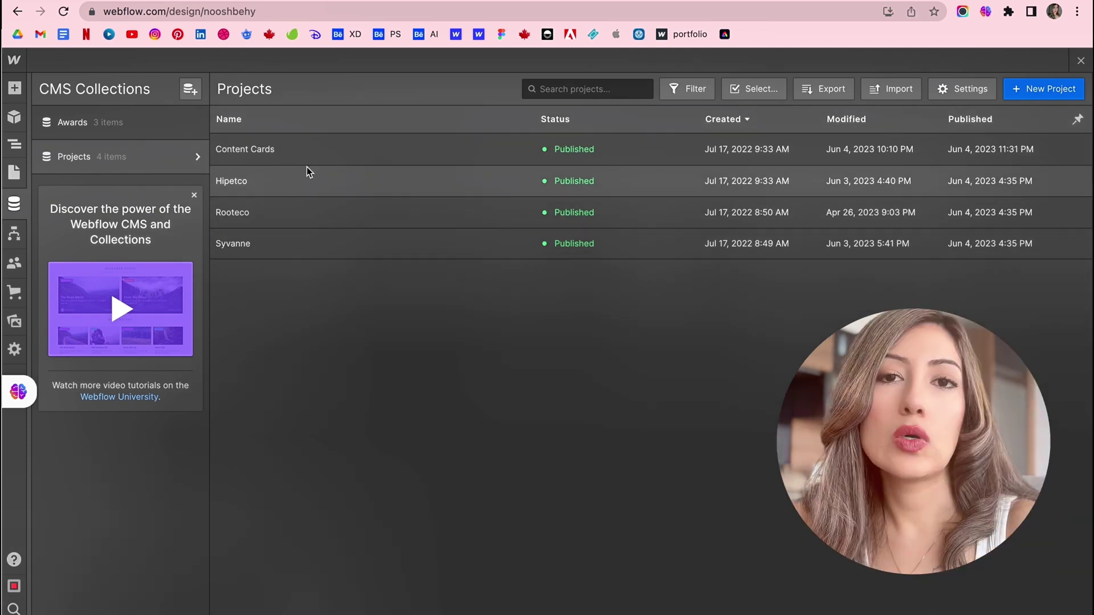
- Open the Content Cards item and scroll through its rich text case study fields and back up
{"action": "left_click", "coordinate": [314, 152]}
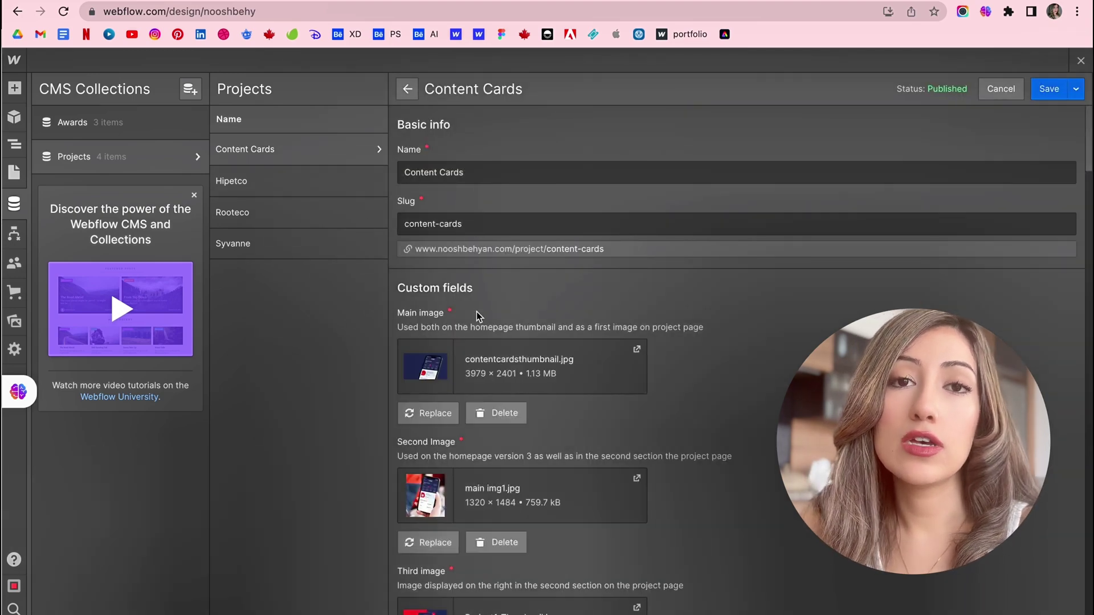
{"action": "scroll", "coordinate": [477, 312], "scroll_direction": "down", "scroll_amount": 15}
{"action": "scroll", "coordinate": [477, 312], "scroll_direction": "down", "scroll_amount": 4}
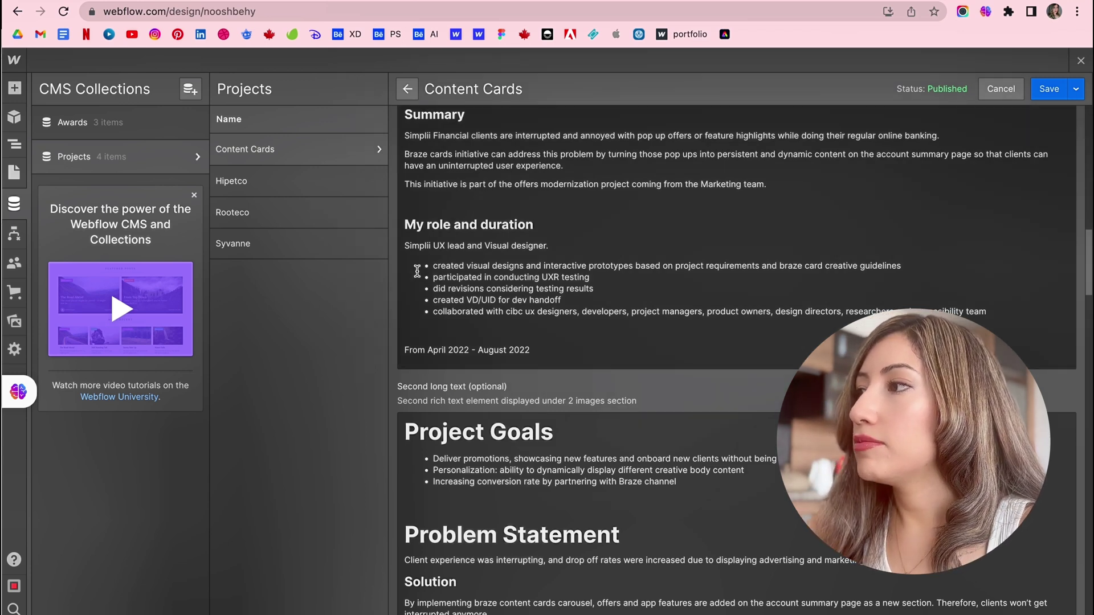
{"action": "scroll", "coordinate": [421, 299], "scroll_direction": "up", "scroll_amount": 10}
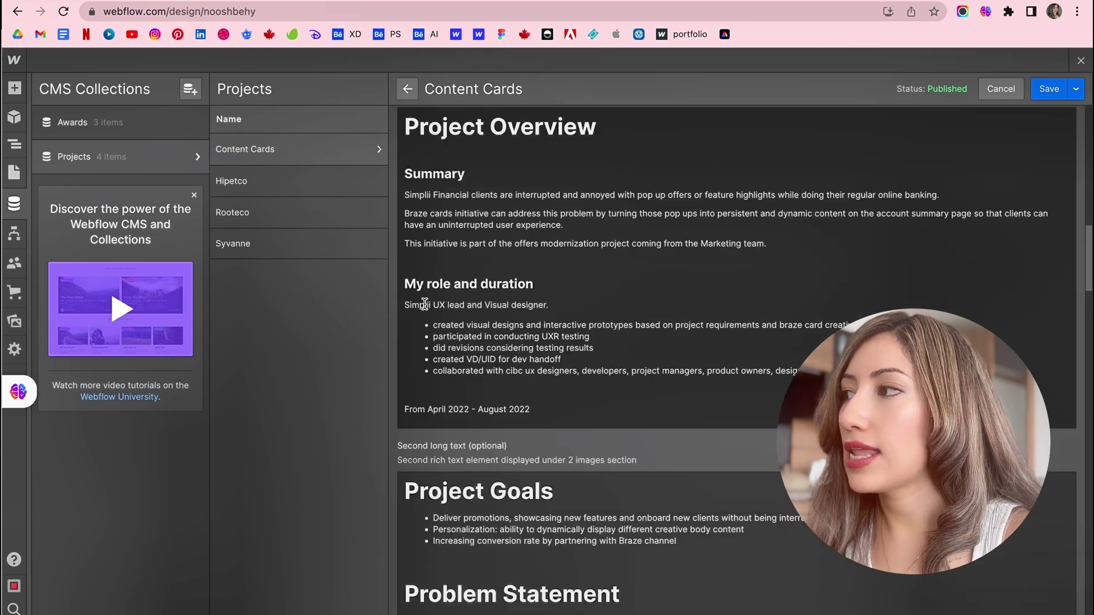
{"action": "scroll", "coordinate": [424, 304], "scroll_direction": "up", "scroll_amount": 1}
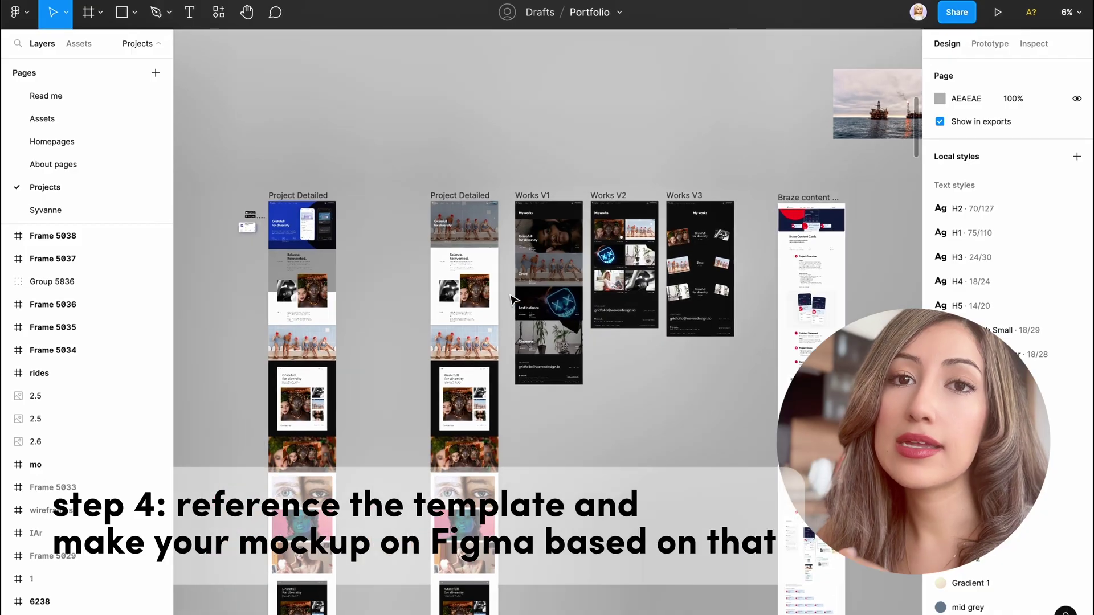
- Zoom and pan across the portfolio template frames and the Braze Content Cards frame to User Testing
{"action": "scroll", "coordinate": [511, 299], "scroll_direction": "up", "scroll_amount": 6}
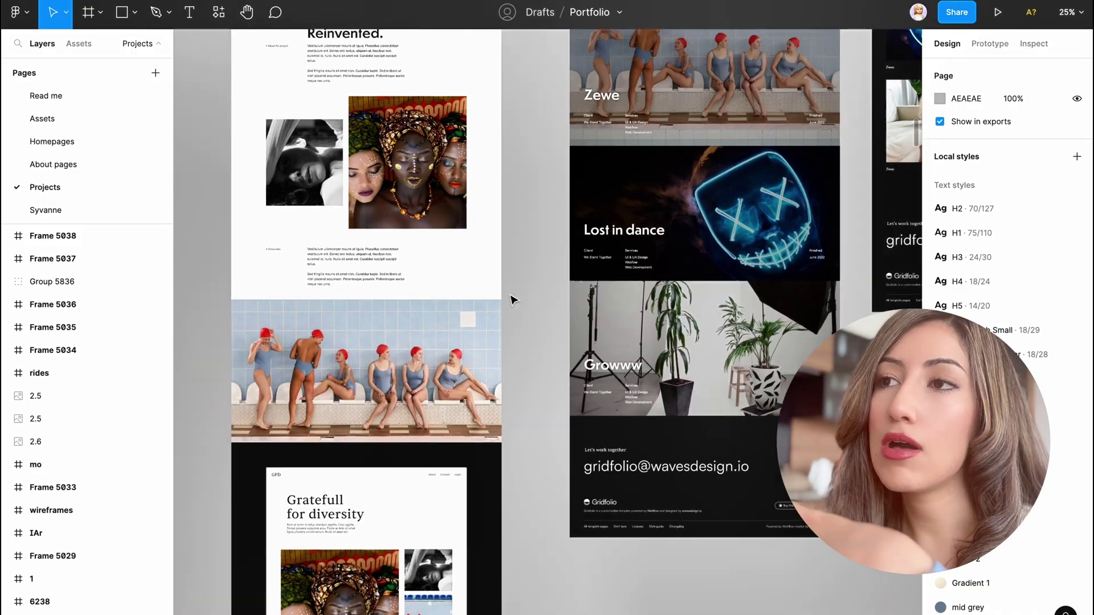
{"action": "scroll", "coordinate": [511, 300], "scroll_direction": "down", "scroll_amount": 15}
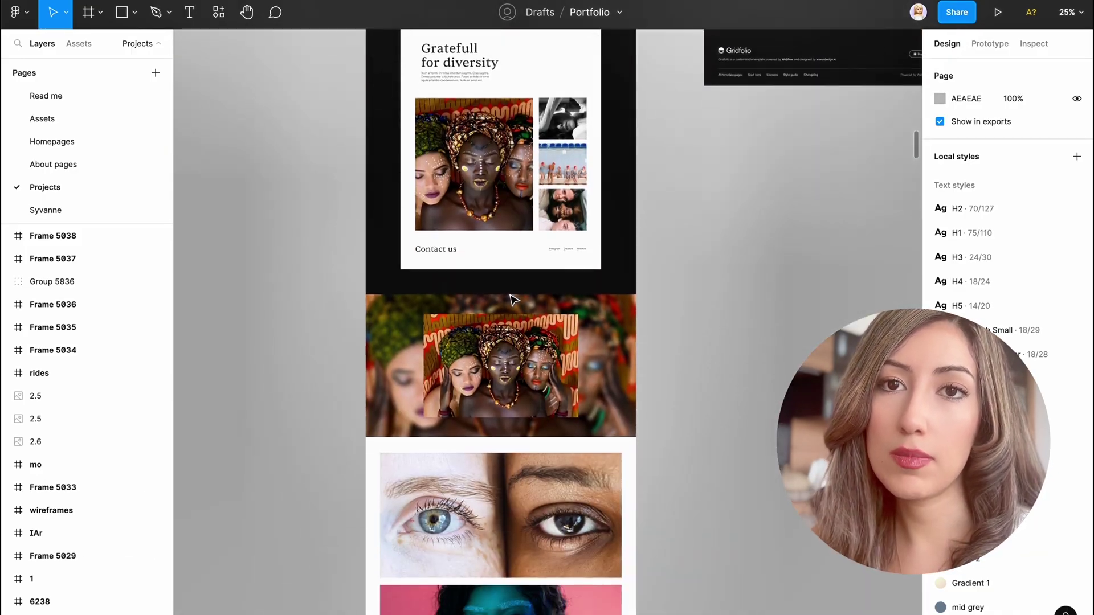
{"action": "scroll", "coordinate": [514, 299], "scroll_direction": "up", "scroll_amount": 20}
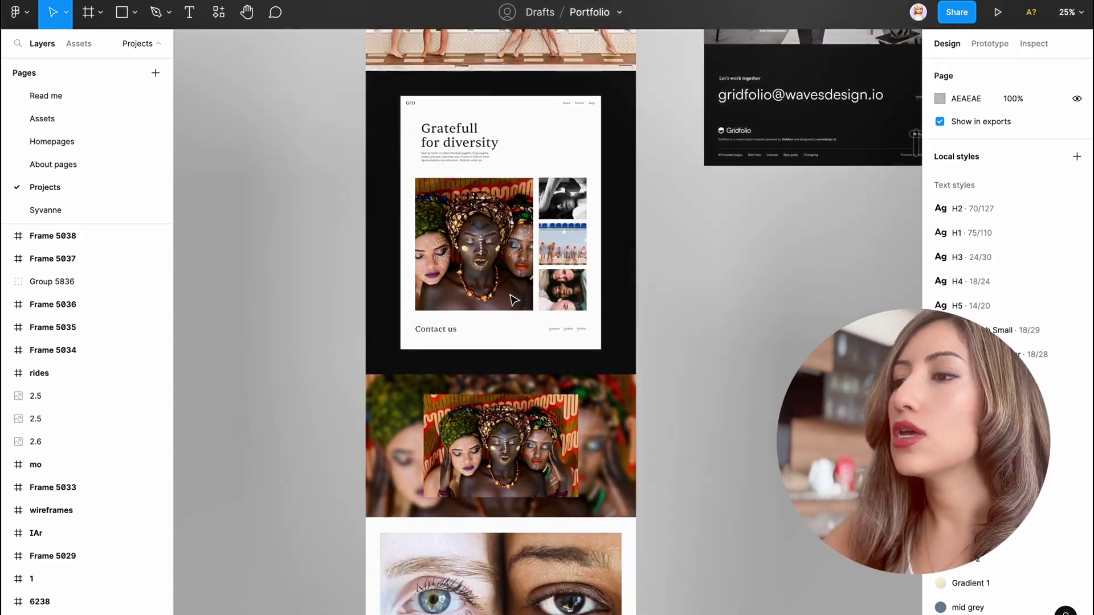
{"action": "scroll", "coordinate": [515, 299], "scroll_direction": "down", "scroll_amount": 5}
{"action": "scroll", "coordinate": [513, 299], "scroll_direction": "up", "scroll_amount": 5}
{"action": "scroll", "coordinate": [513, 299], "scroll_direction": "up", "scroll_amount": 5}
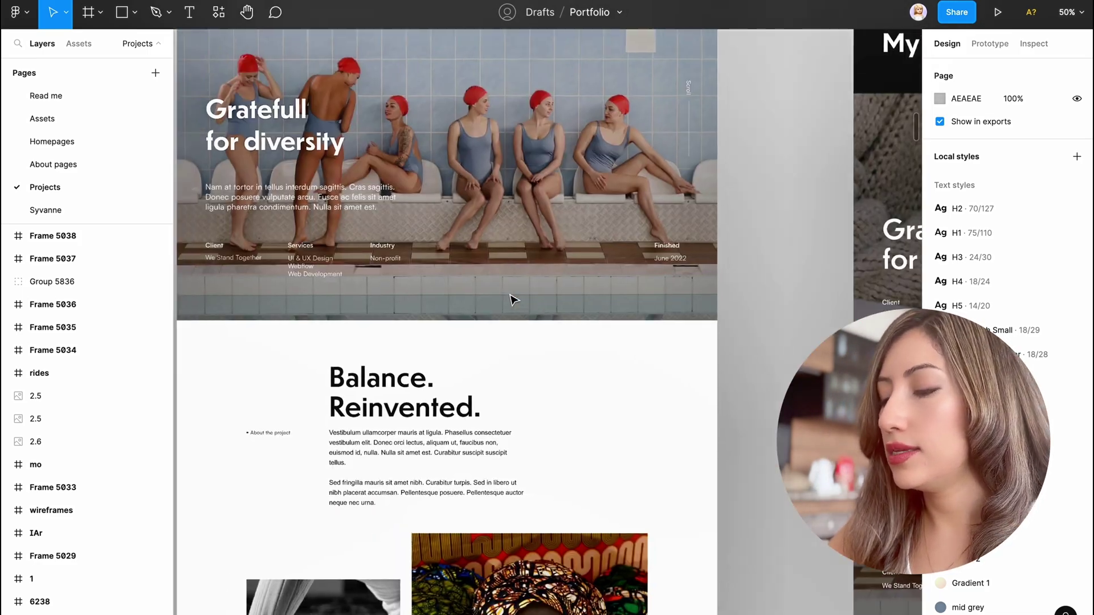
{"action": "scroll", "coordinate": [513, 299], "scroll_direction": "down", "scroll_amount": 10}
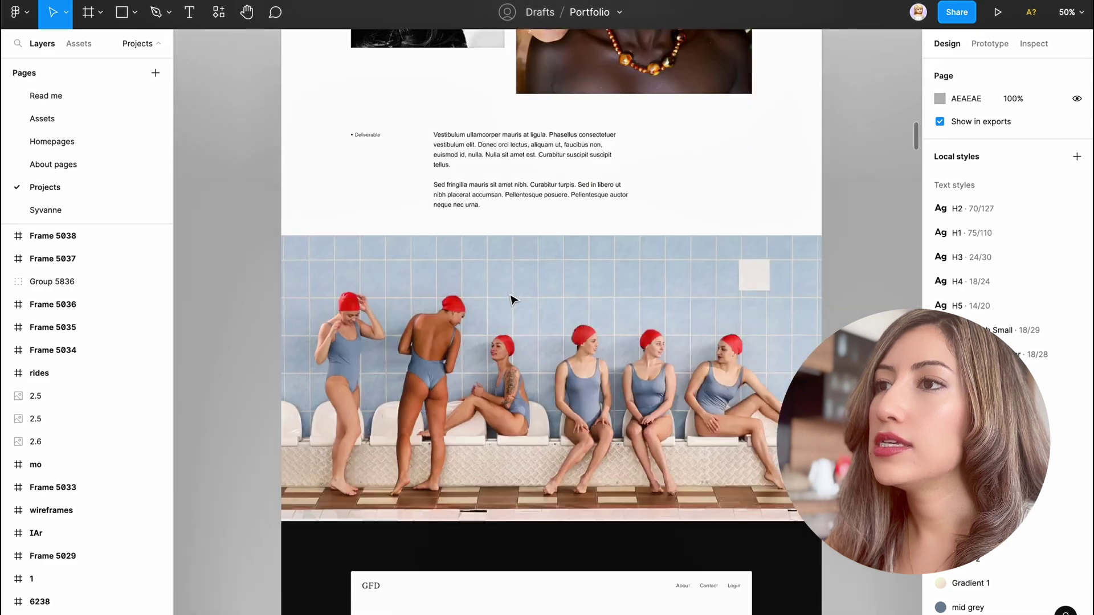
{"action": "scroll", "coordinate": [512, 299], "scroll_direction": "up", "scroll_amount": 10}
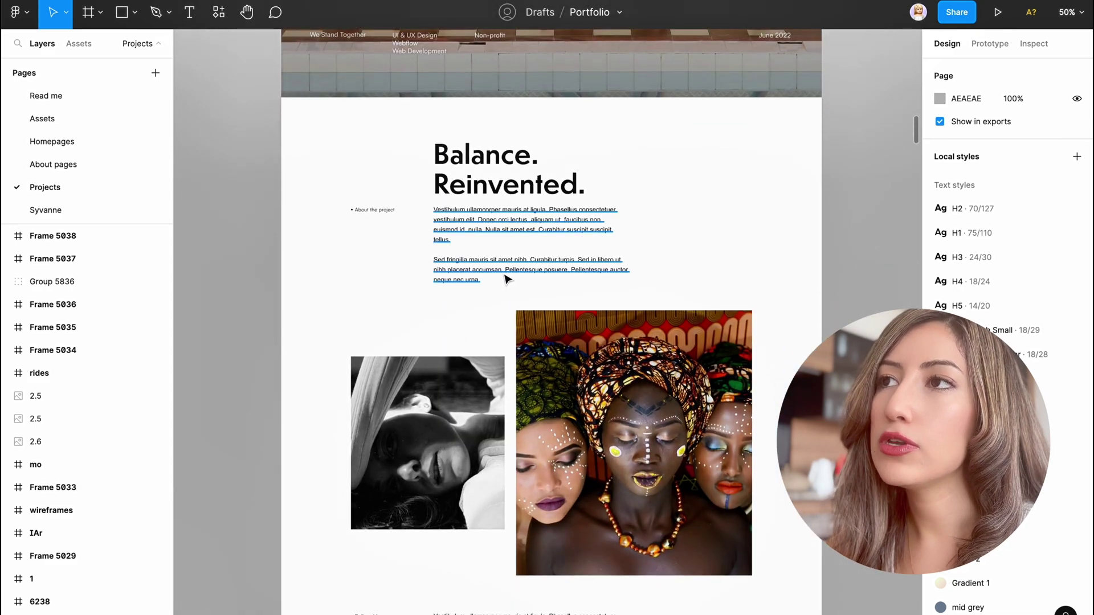
{"action": "scroll", "coordinate": [507, 279], "scroll_direction": "down", "scroll_amount": 5}
{"action": "scroll", "coordinate": [506, 280], "scroll_direction": "right", "scroll_amount": 10}
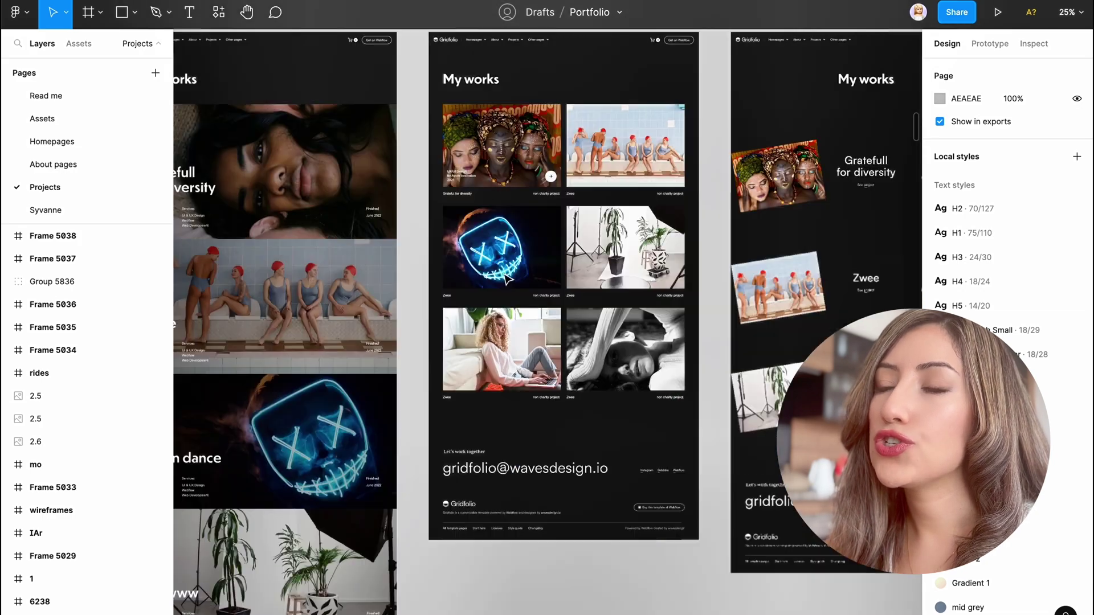
{"action": "scroll", "coordinate": [507, 279], "scroll_direction": "up", "scroll_amount": 5}
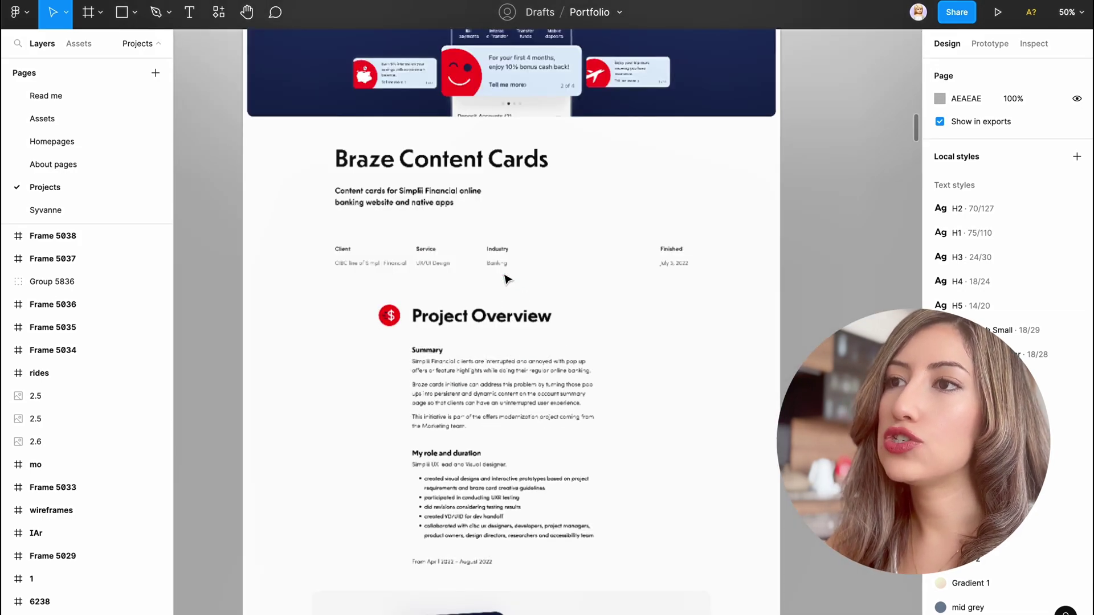
{"action": "scroll", "coordinate": [506, 279], "scroll_direction": "up", "scroll_amount": 3}
{"action": "scroll", "coordinate": [507, 279], "scroll_direction": "down", "scroll_amount": 8}
{"action": "scroll", "coordinate": [507, 279], "scroll_direction": "down", "scroll_amount": 15}
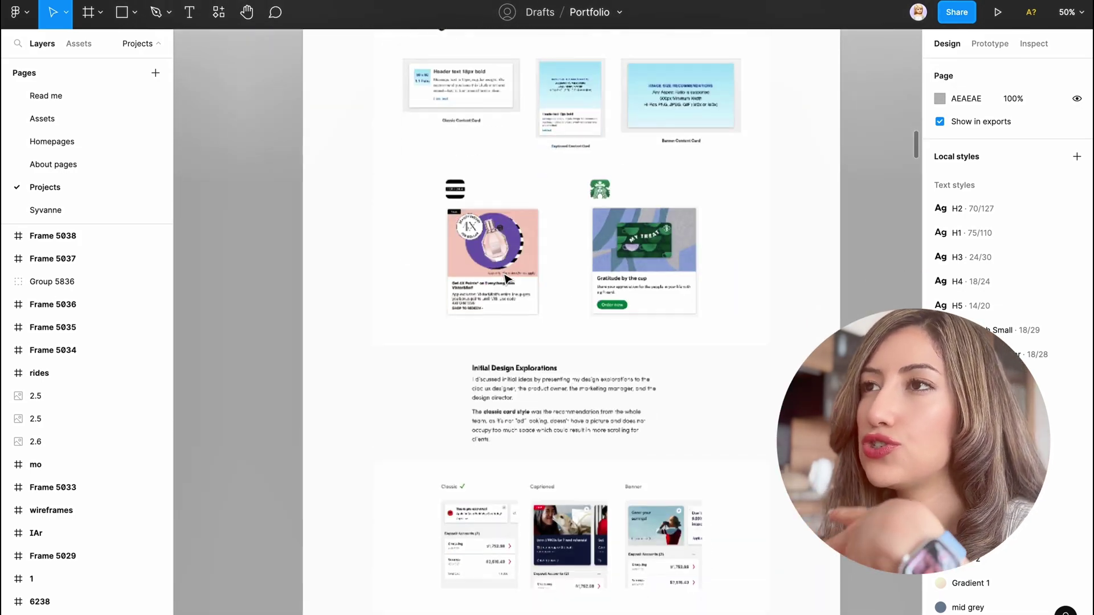
{"action": "scroll", "coordinate": [507, 279], "scroll_direction": "down", "scroll_amount": 15}
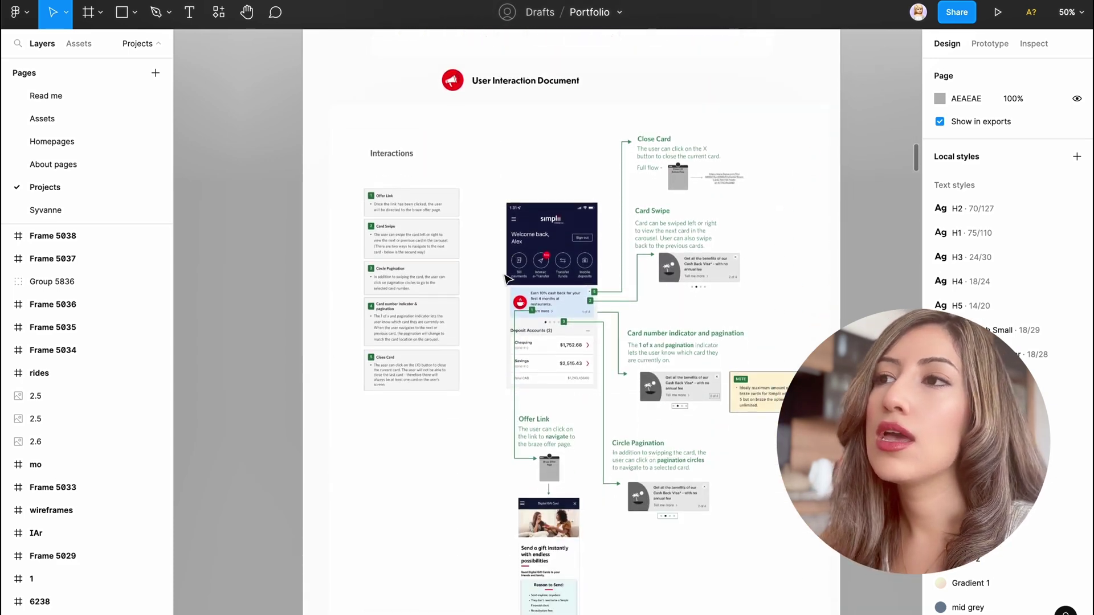
{"action": "scroll", "coordinate": [507, 279], "scroll_direction": "down", "scroll_amount": 6}
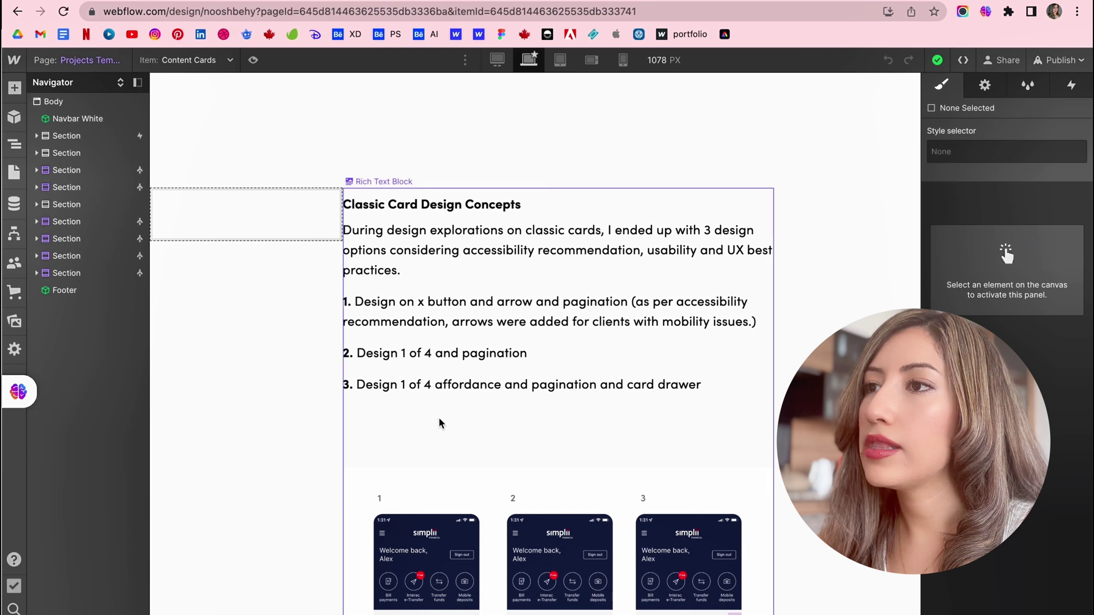
- Scroll through the Content Cards project page sections in the Designer and back to the hero
{"action": "scroll", "coordinate": [441, 396], "scroll_direction": "down", "scroll_amount": 2}
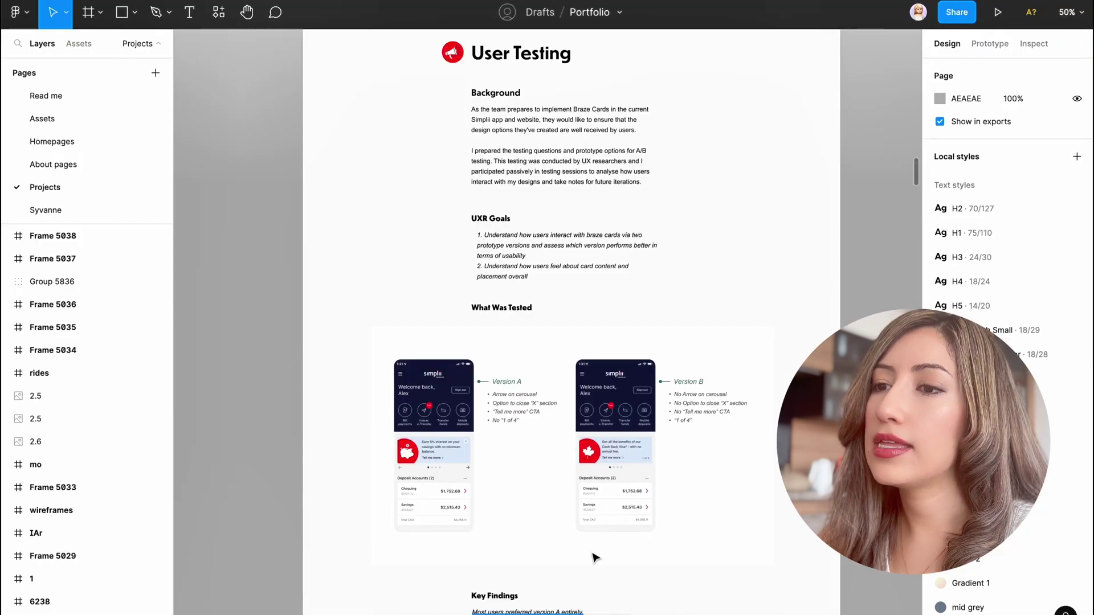
{"action": "scroll", "coordinate": [542, 516], "scroll_direction": "down", "scroll_amount": 15}
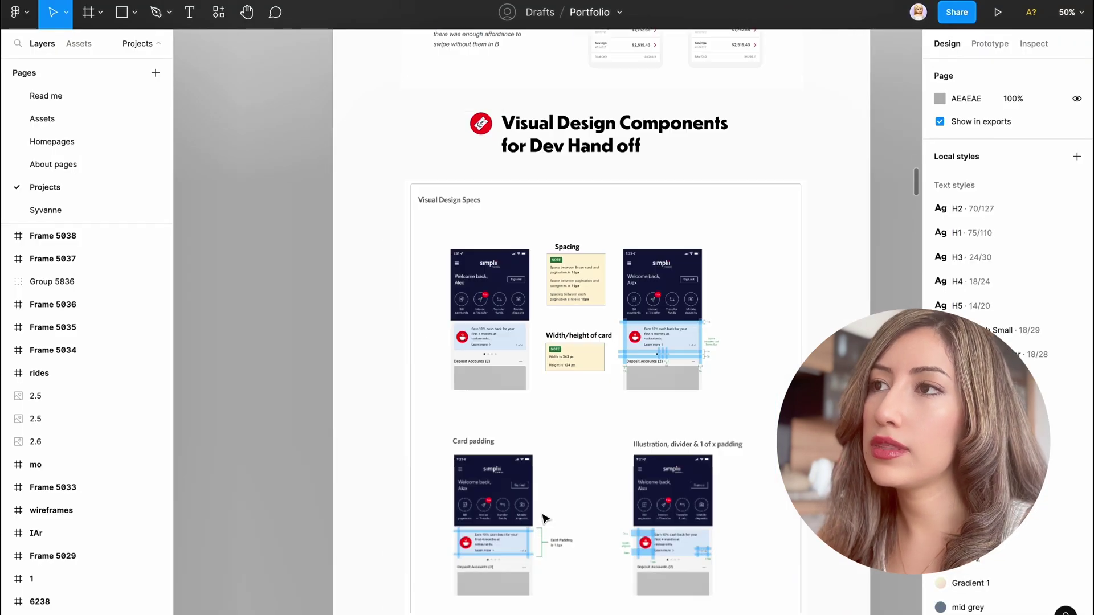
{"action": "scroll", "coordinate": [543, 517], "scroll_direction": "down", "scroll_amount": 12}
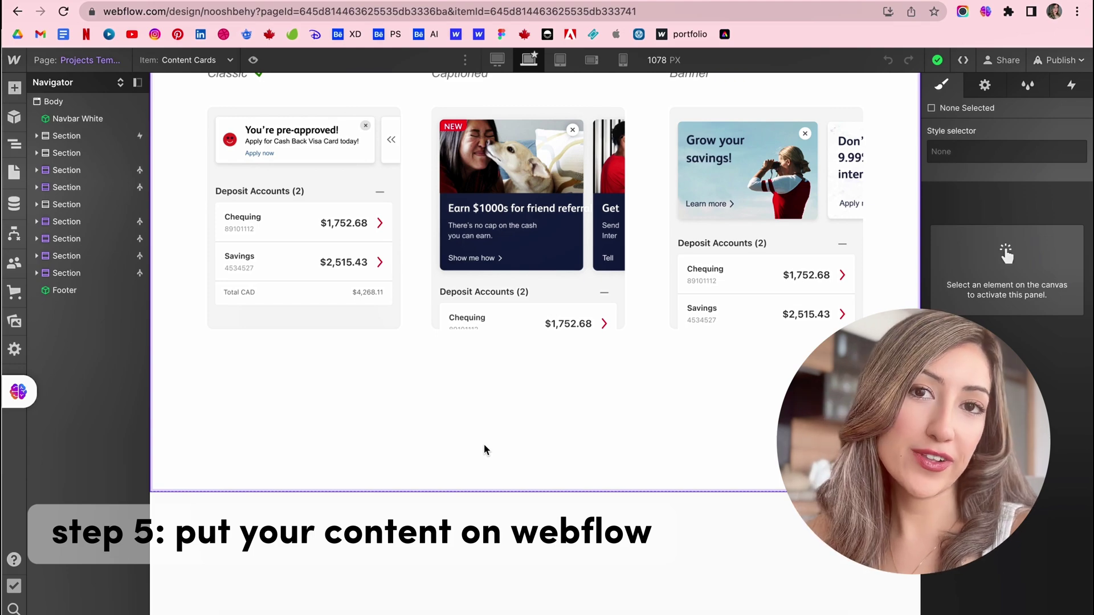
{"action": "scroll", "coordinate": [418, 366], "scroll_direction": "up", "scroll_amount": 20}
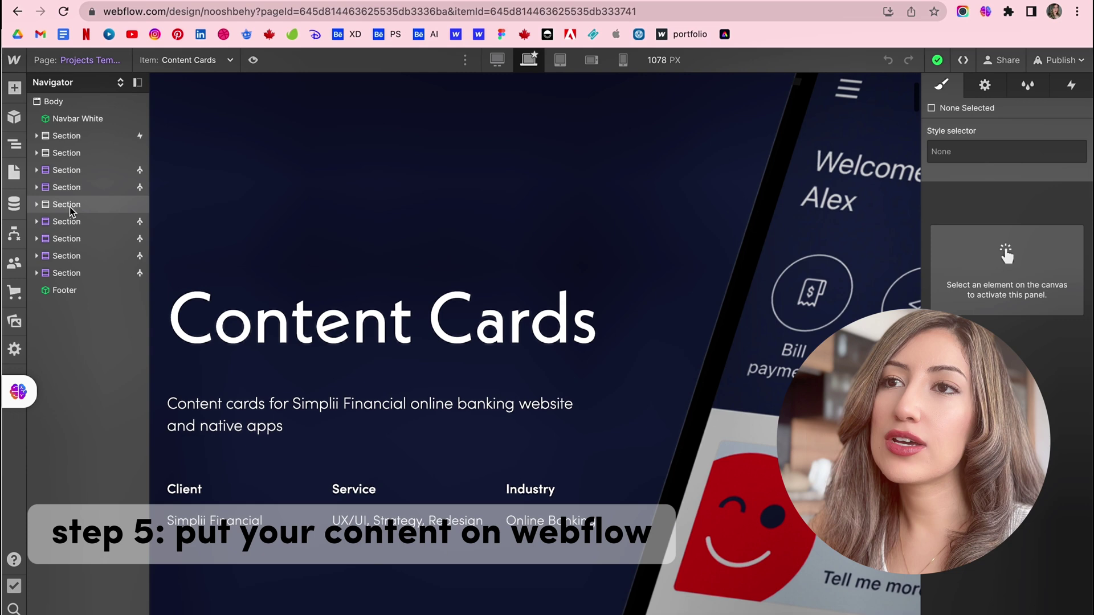
- Reopen the Content Cards item through CMS Collections > Projects
{"action": "left_click", "coordinate": [14, 204]}
{"action": "left_click", "coordinate": [112, 158]}
{"action": "left_click", "coordinate": [280, 161]}
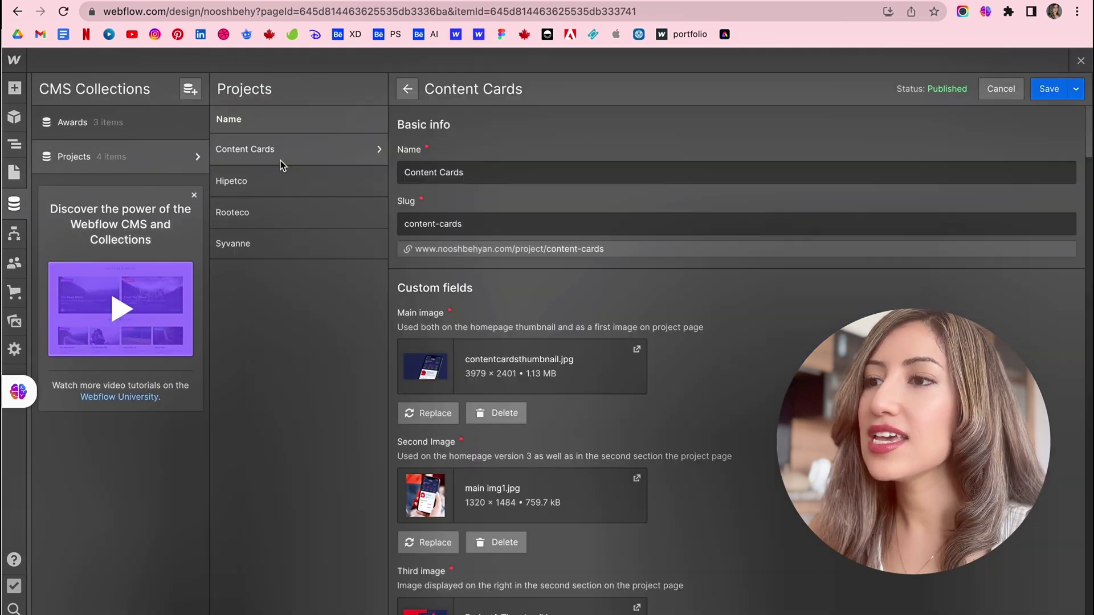
{"action": "scroll", "coordinate": [521, 442], "scroll_direction": "down", "scroll_amount": 1}
{"action": "scroll", "coordinate": [521, 441], "scroll_direction": "down", "scroll_amount": 10}
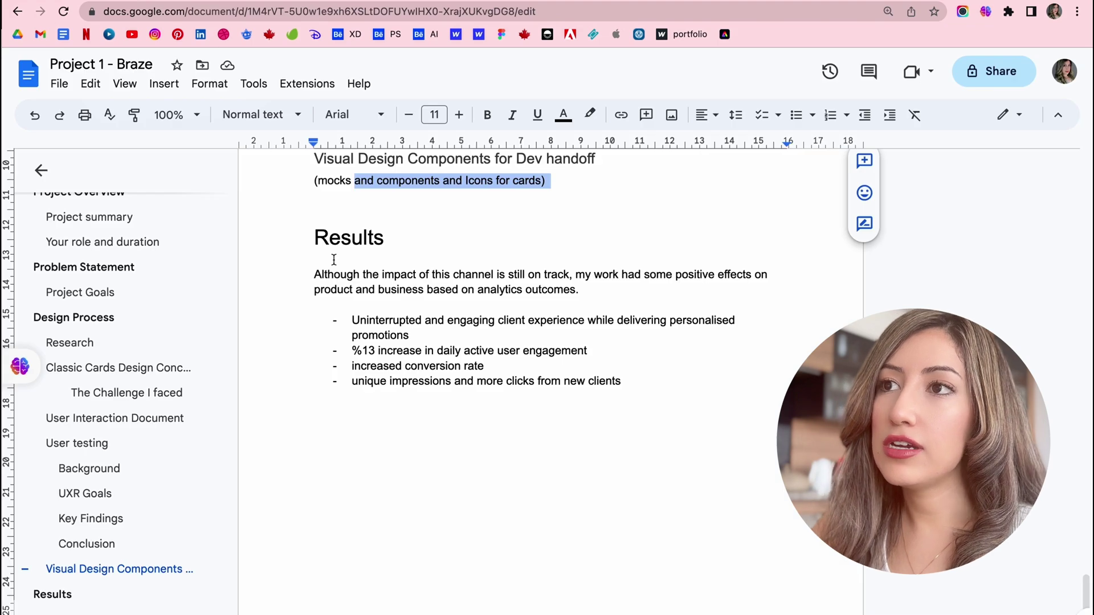
{"action": "scroll", "coordinate": [334, 260], "scroll_direction": "up", "scroll_amount": 15}
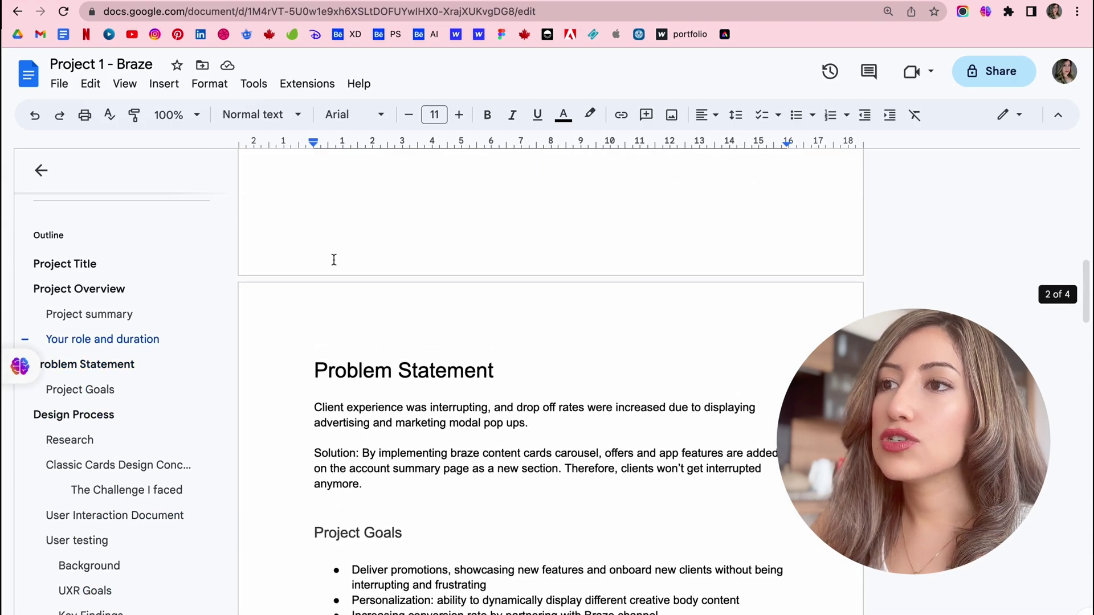
- Select the Problem Statement section and Project Goals heading, then review the rich text fields below
{"action": "left_click_drag", "start_coordinate": [313, 383], "coordinate": [408, 547]}
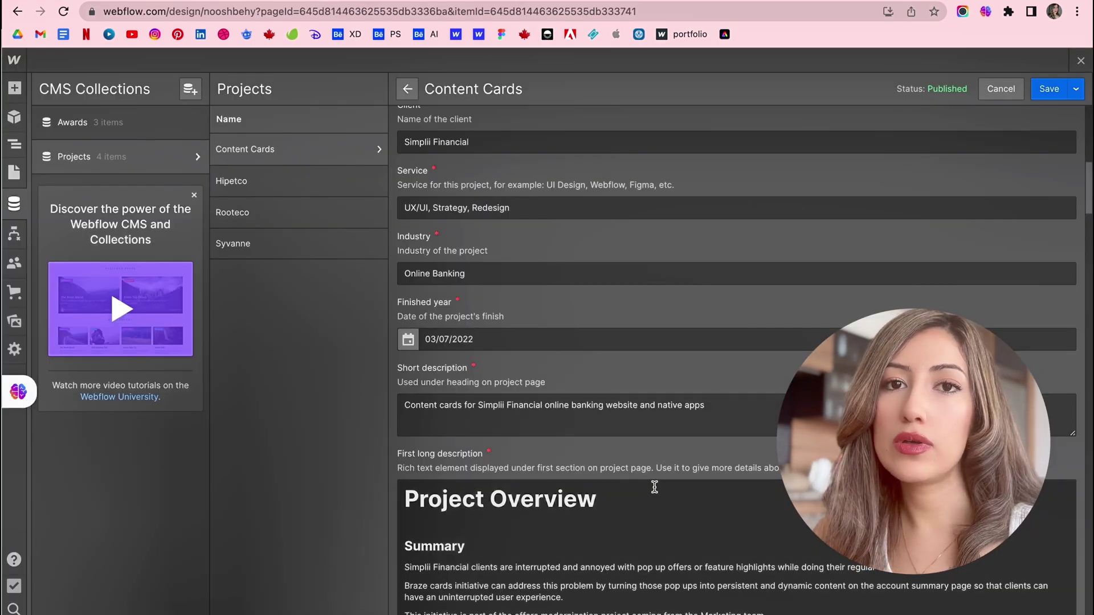
{"action": "scroll", "coordinate": [655, 487], "scroll_direction": "down", "scroll_amount": 10}
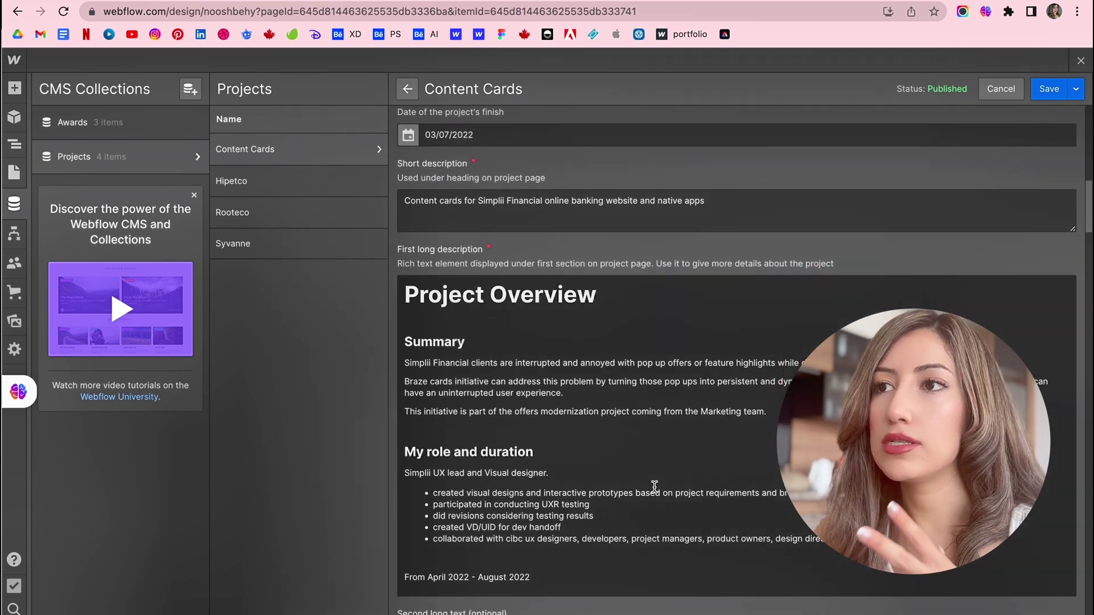
{"action": "scroll", "coordinate": [655, 487], "scroll_direction": "down", "scroll_amount": 3}
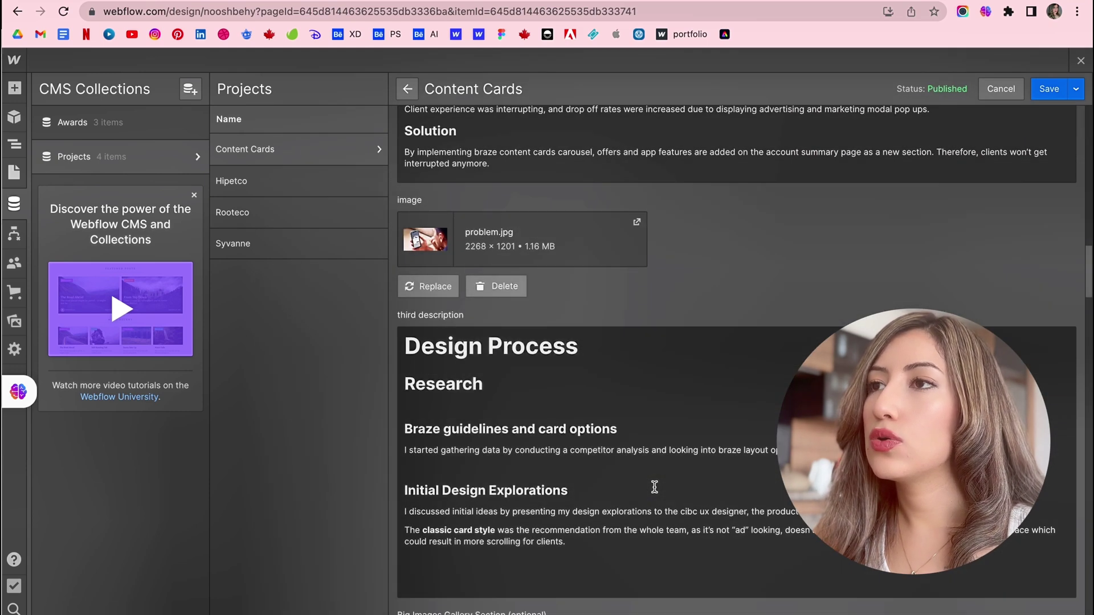
{"action": "scroll", "coordinate": [654, 487], "scroll_direction": "up", "scroll_amount": 3}
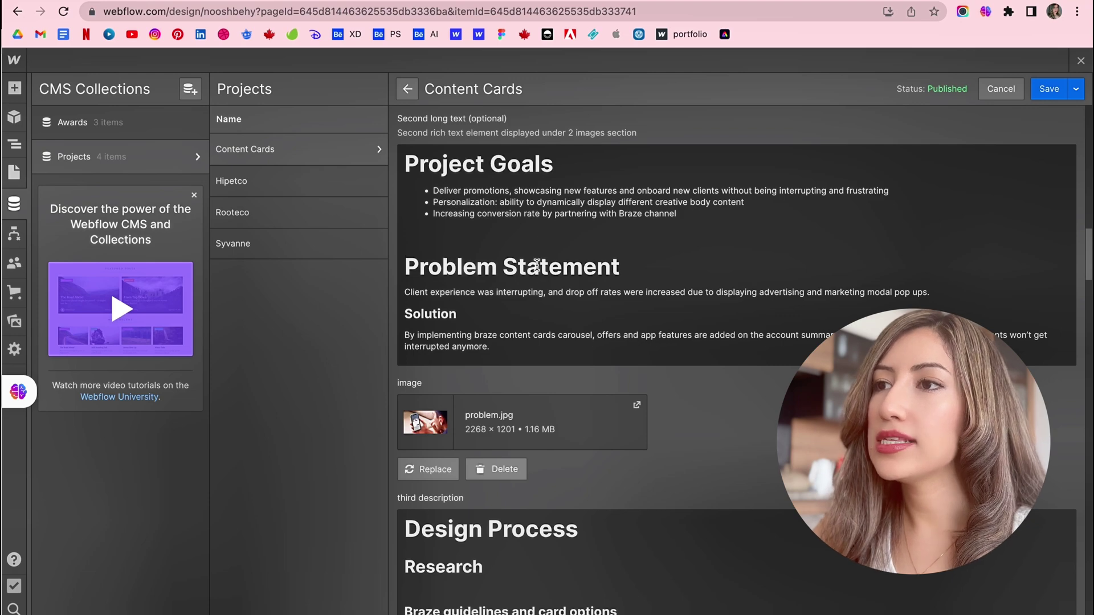
{"action": "scroll", "coordinate": [537, 265], "scroll_direction": "down", "scroll_amount": 2}
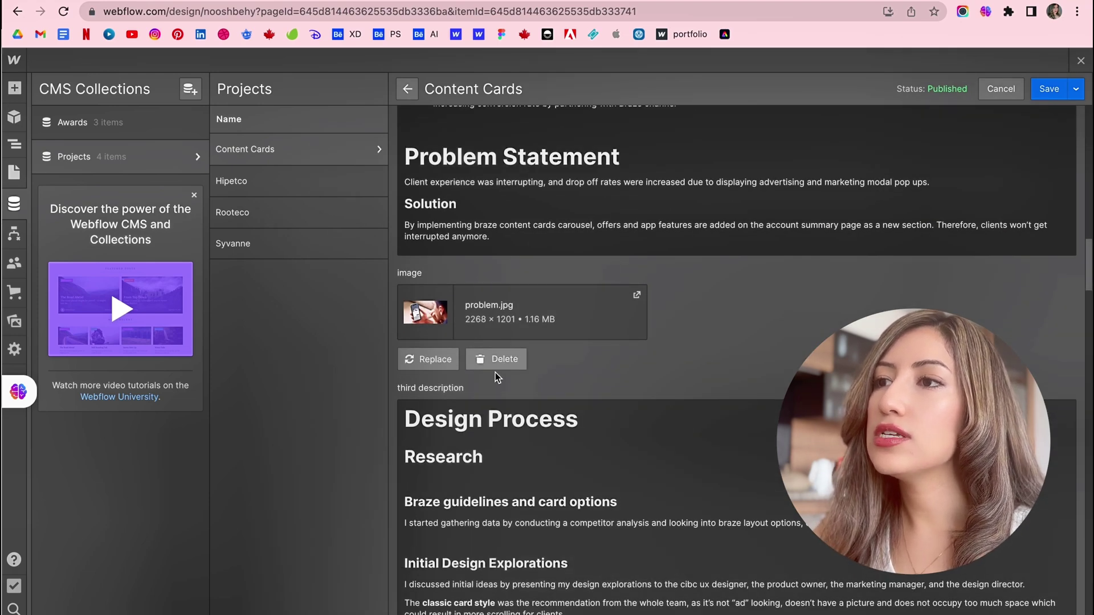
{"action": "scroll", "coordinate": [495, 373], "scroll_direction": "down", "scroll_amount": 15}
{"action": "scroll", "coordinate": [495, 373], "scroll_direction": "down", "scroll_amount": 10}
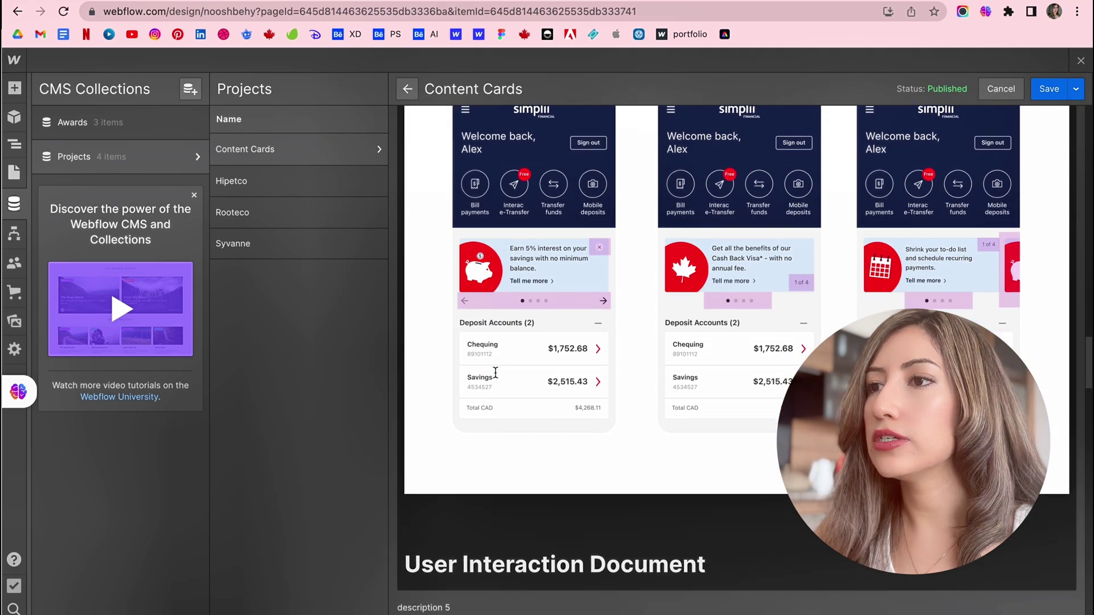